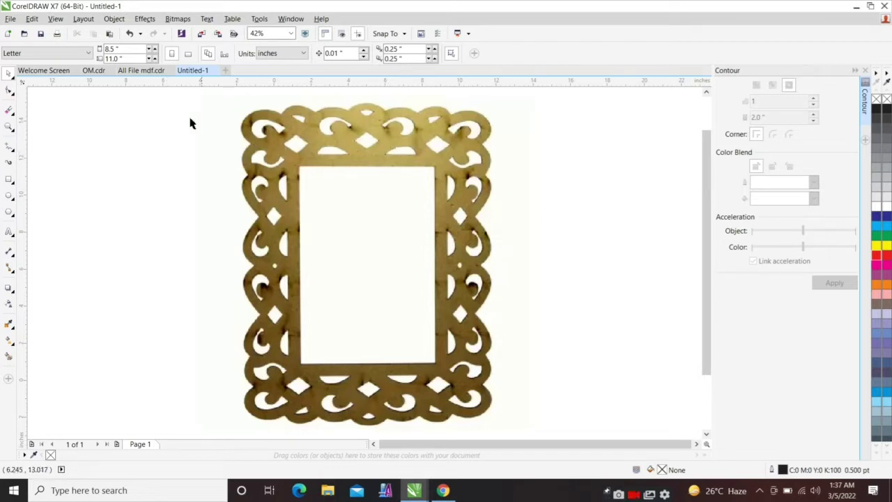
Draw a rectangle about 7.1 × 8.76 inches over the upper-right quarter of the ornamental frame image
click(9, 179)
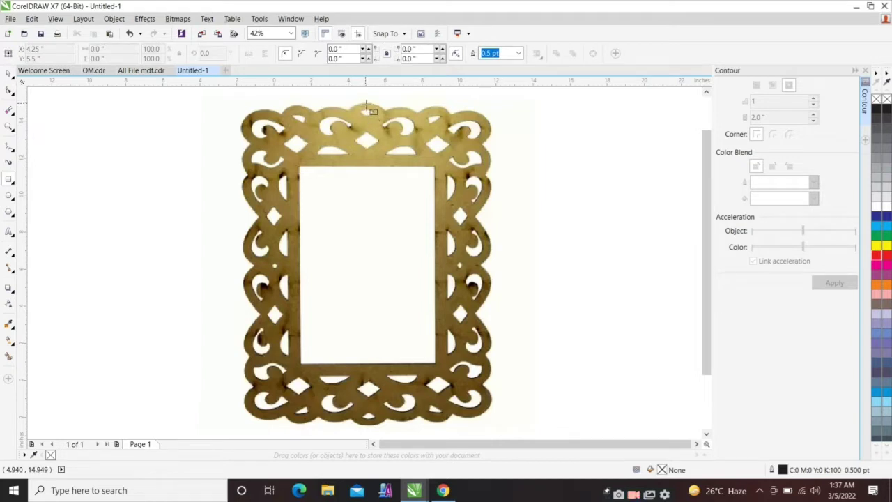
drag(366, 104, 498, 267)
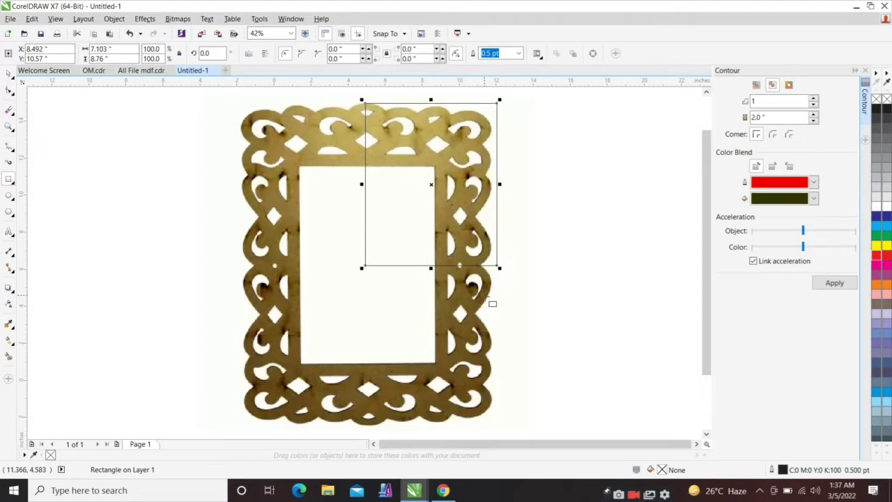
key(space)
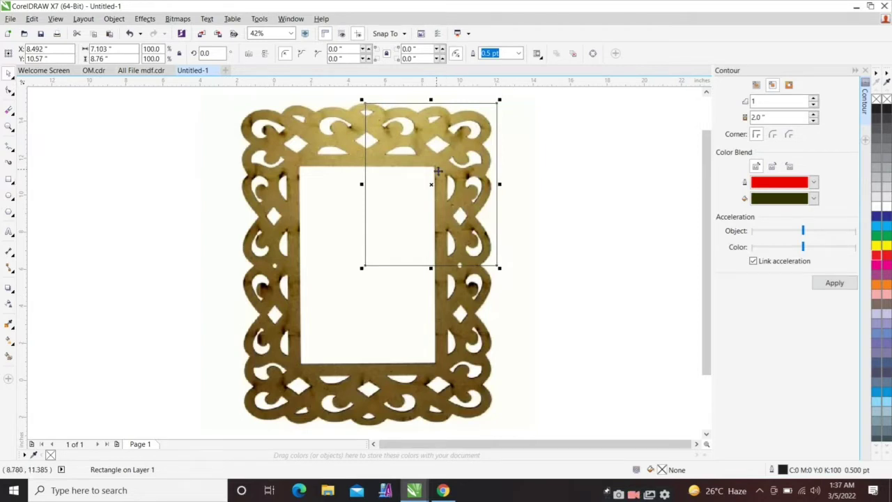
Intersect the rectangle with the frame image and separate the original, the rectangle and the extracted quarter piece
shift+click(352, 159)
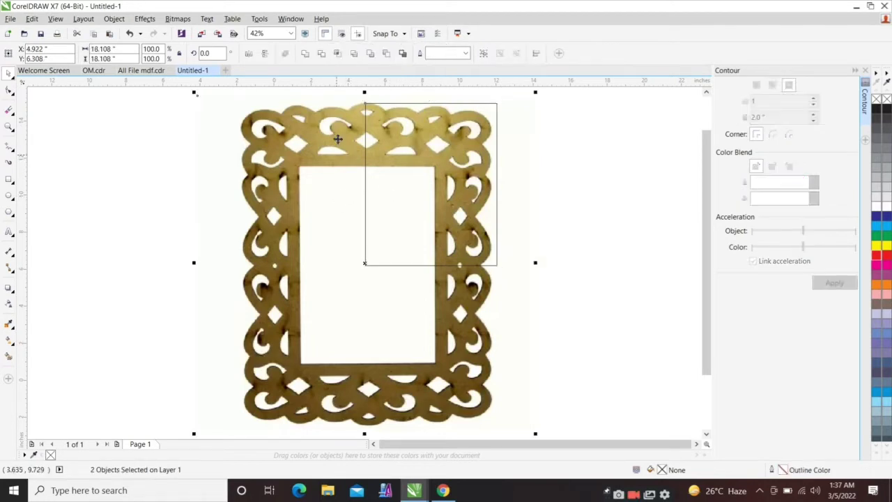
drag(329, 130, 186, 113)
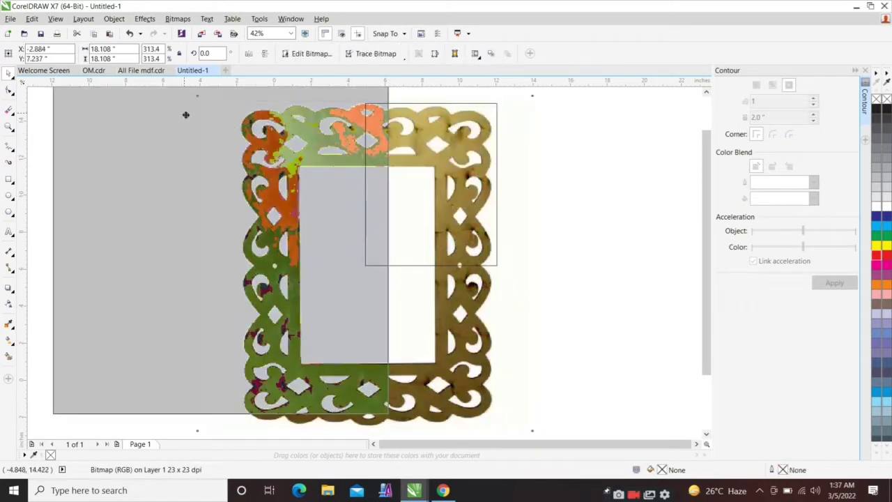
scroll(398, 158, down, 2)
drag(400, 158, 535, 181)
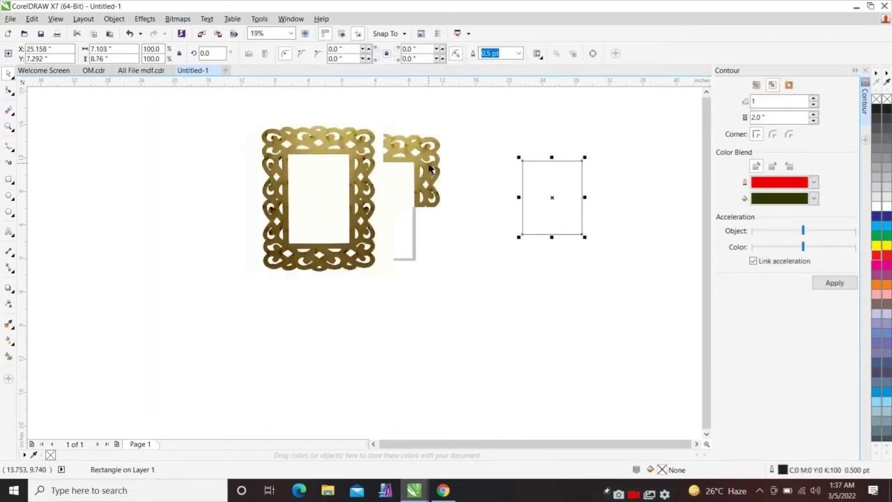
drag(430, 167, 581, 311)
scroll(466, 186, down, 1)
scroll(514, 241, up, 2)
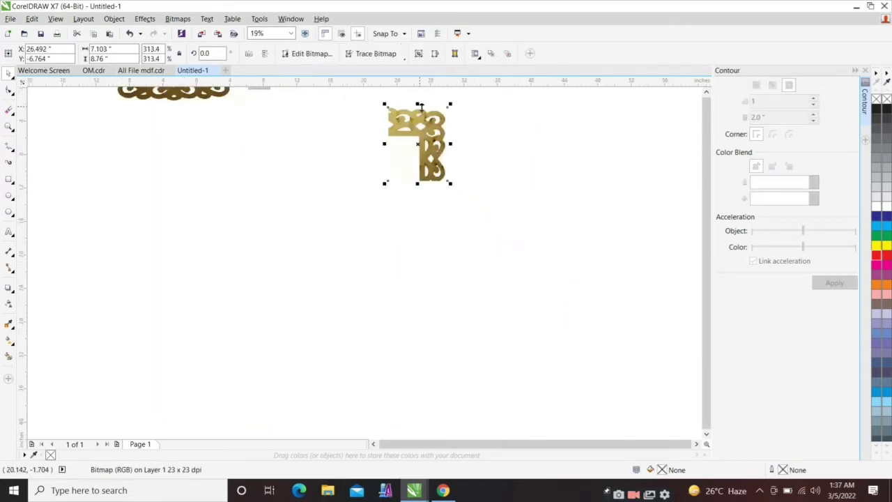
Mirror-copy the quarter piece horizontally and vertically to assemble a complete frame
drag(420, 105, 383, 185)
shift+click(439, 169)
click(516, 186)
drag(303, 249, 286, 268)
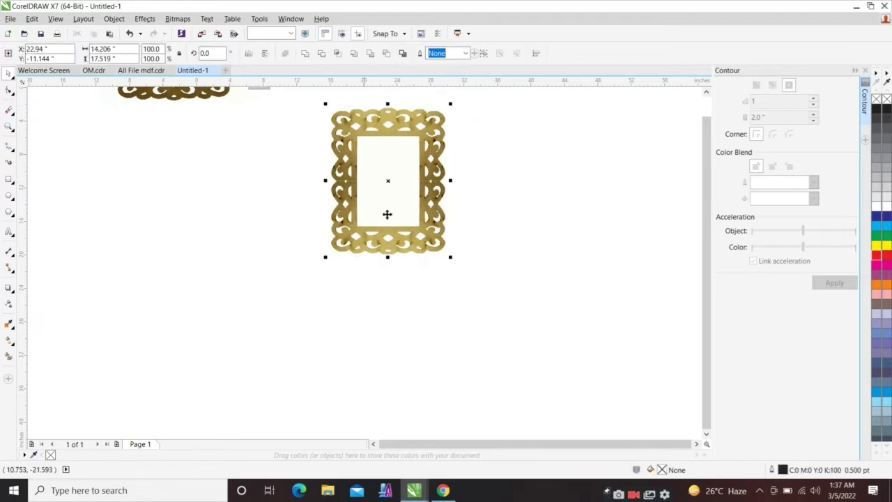
scroll(419, 163, up, 1)
scroll(394, 275, down, 1)
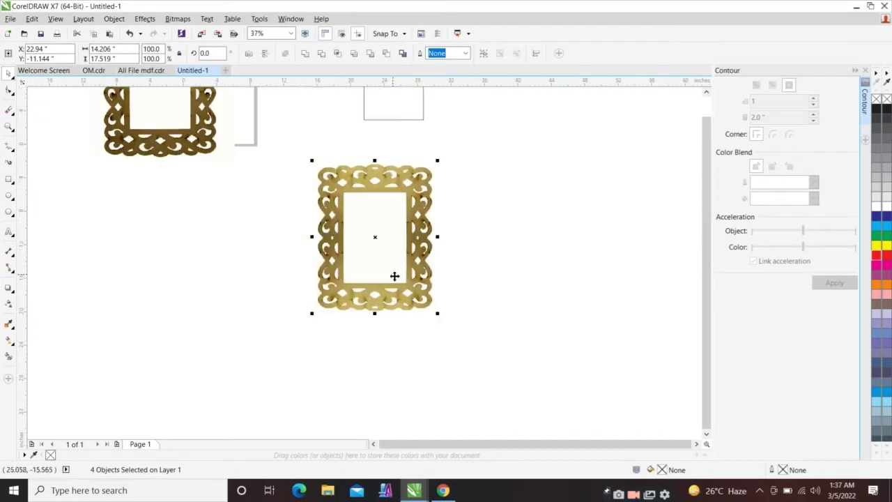
Move the assembled four-piece frame beside the original frame image for comparison
click(444, 203)
scroll(413, 222, down, 1)
drag(347, 186, 450, 281)
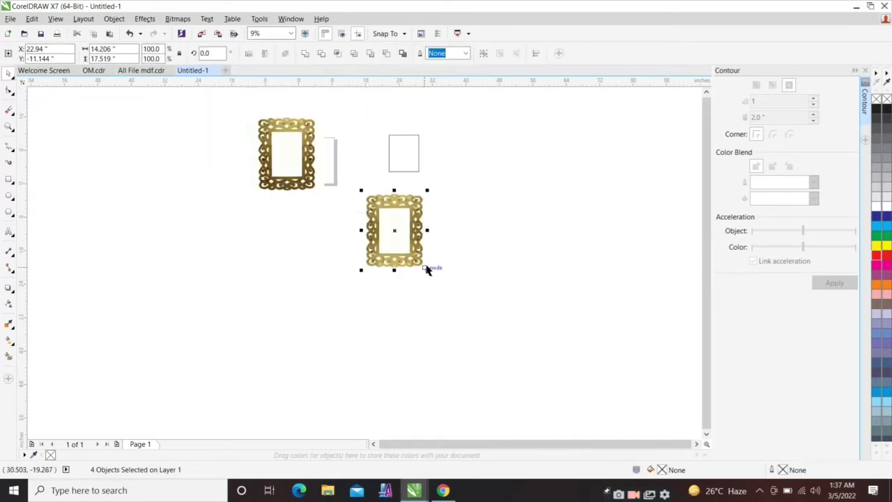
drag(419, 256, 237, 171)
scroll(232, 98, up, 1)
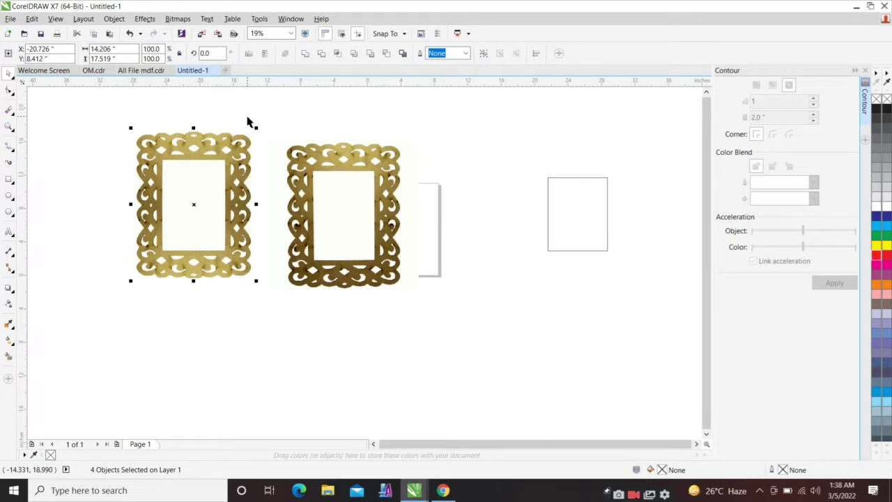
Delete the four-piece mirrored frame and the leftover rectangle
click(247, 122)
click(239, 137)
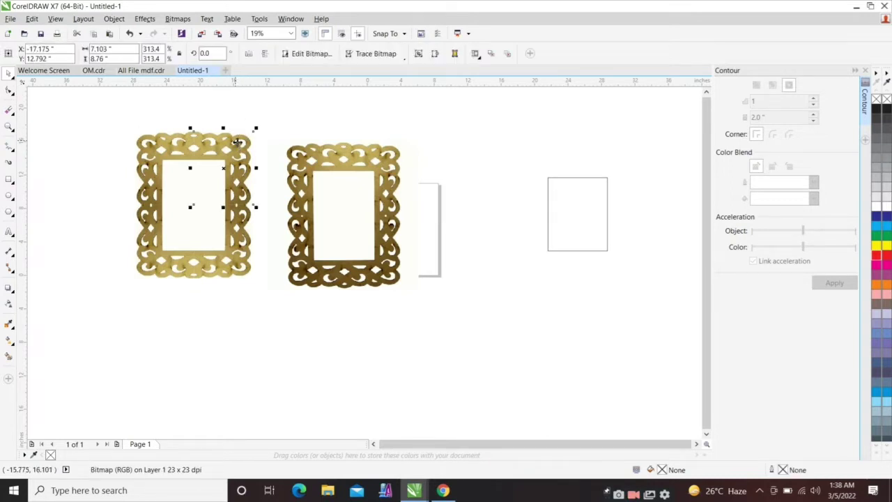
drag(282, 111, 124, 287)
key(Delete)
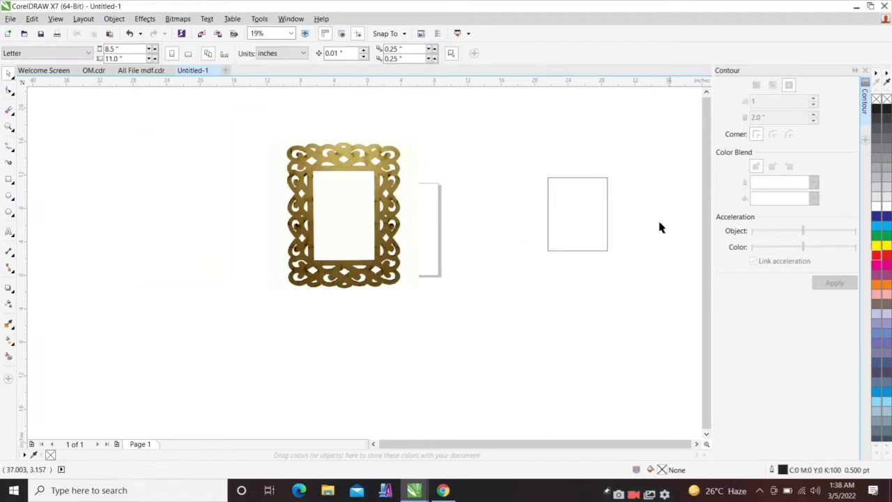
click(601, 204)
key(Delete)
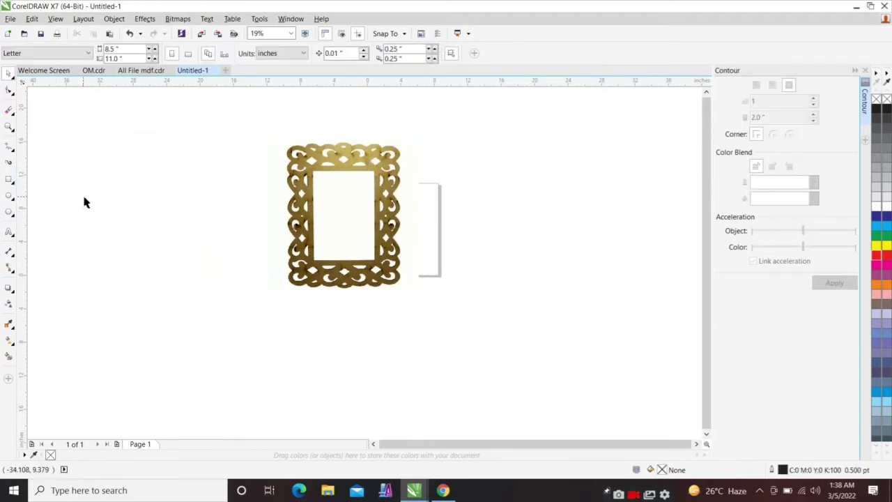
Draw a vertical straight line about 31.4 inches long through the middle of the frame image
key(F5)
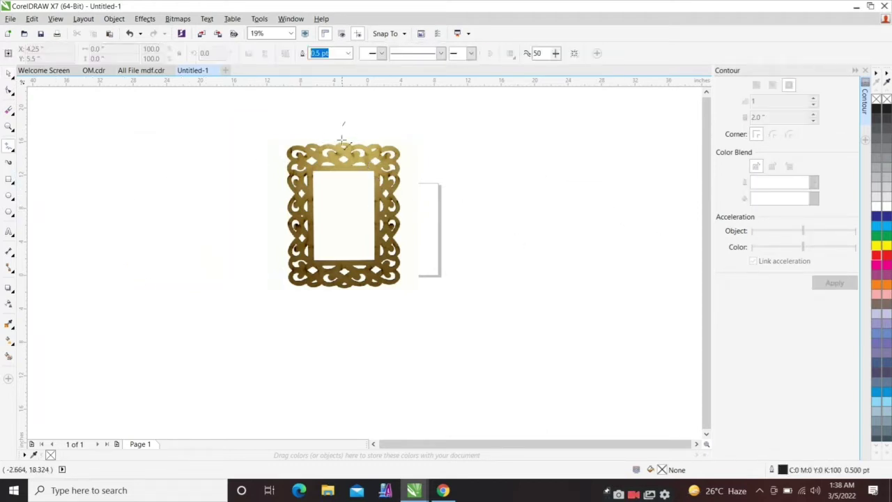
click(344, 122)
click(344, 383)
key(space)
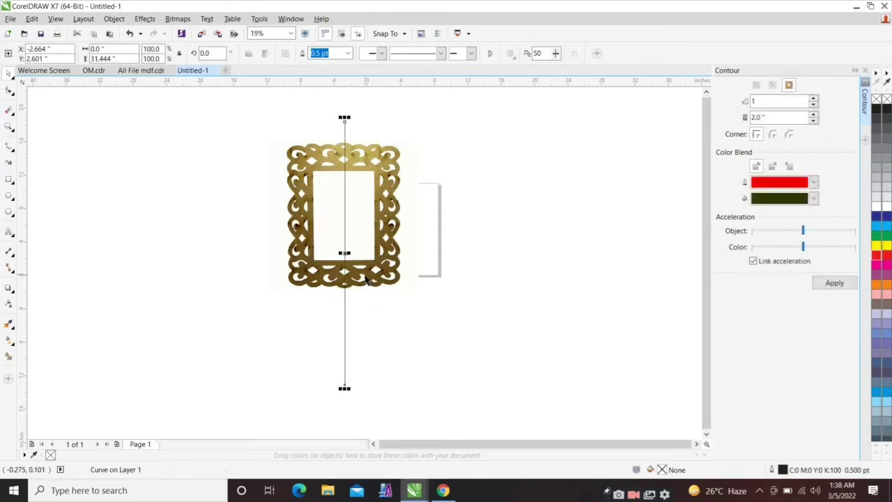
Align the vertical line to the centre of the frame image horizontally and vertically
shift+click(366, 278)
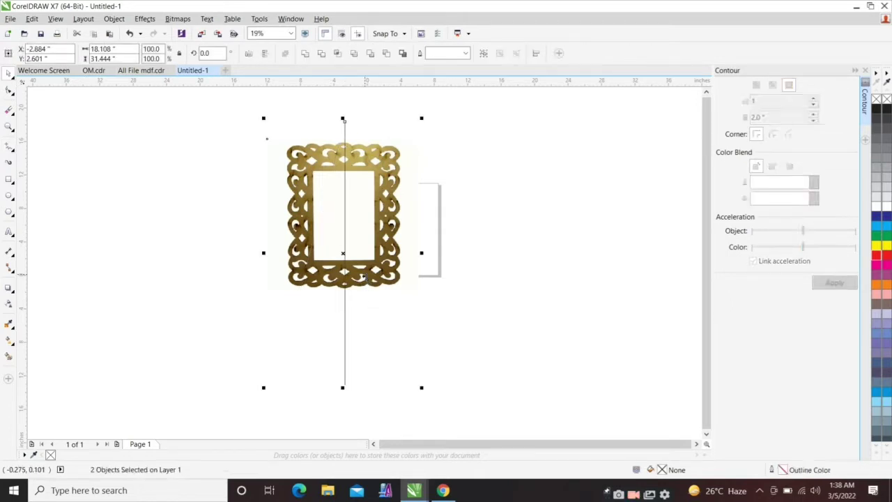
key(e)
key(c)
click(466, 283)
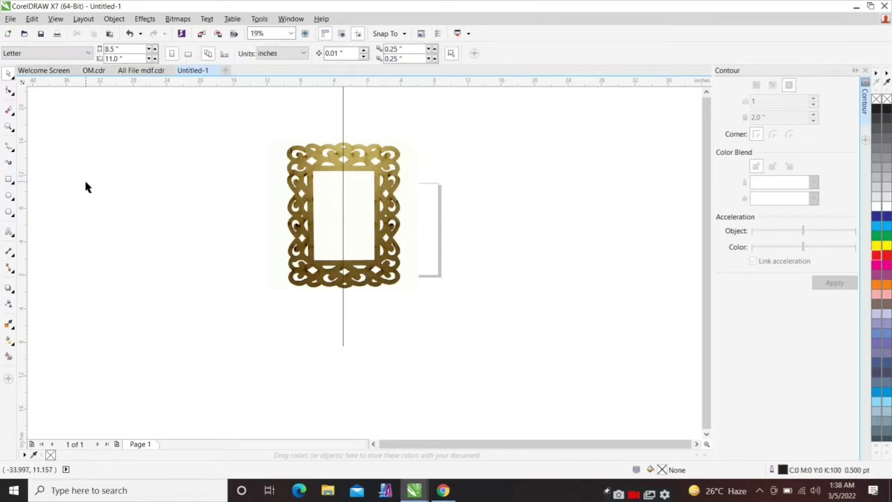
Create a horizontal centre line by rotating a copy of the vertical line to 270° about its midpoint
click(343, 119)
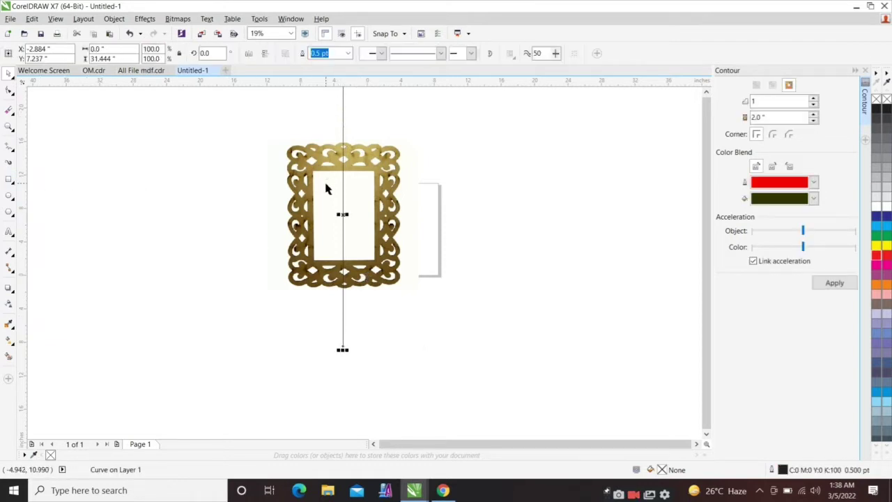
scroll(339, 172, down, 2)
click(342, 126)
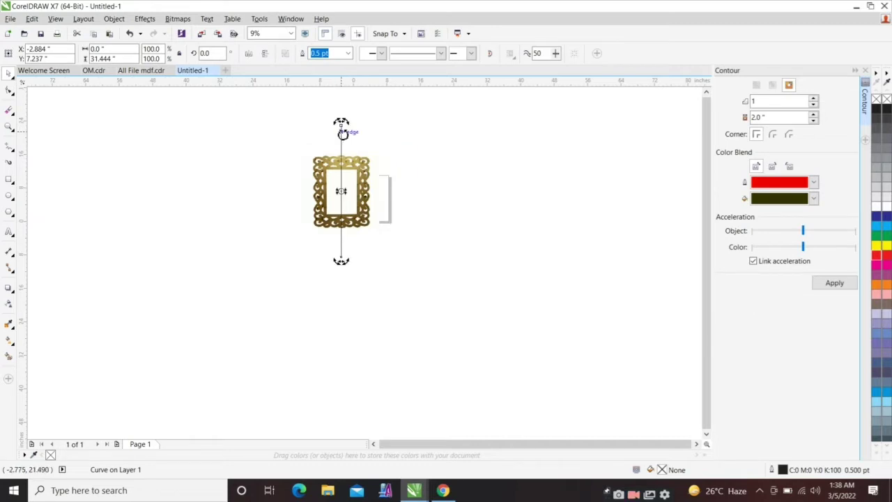
drag(346, 126, 370, 193)
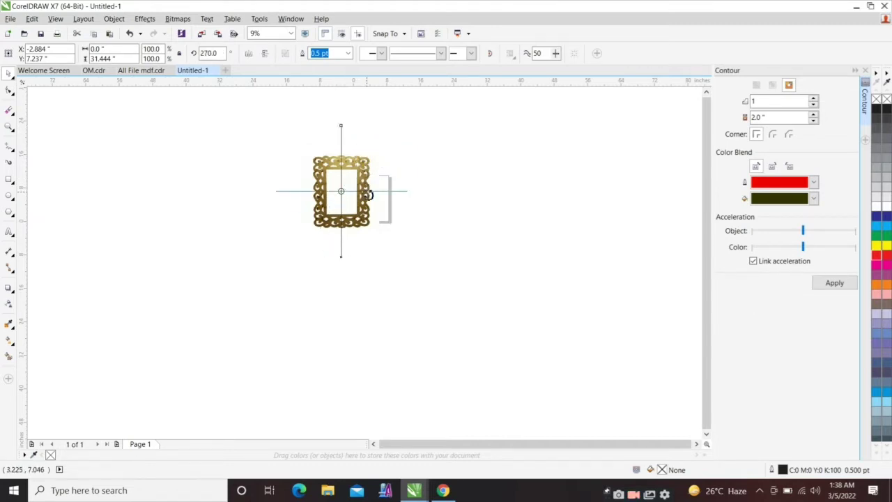
drag(245, 105, 434, 283)
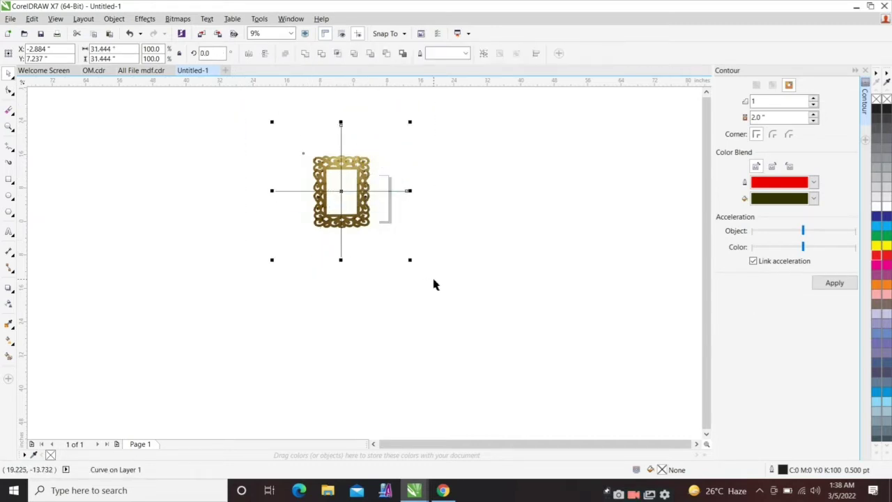
key(F4)
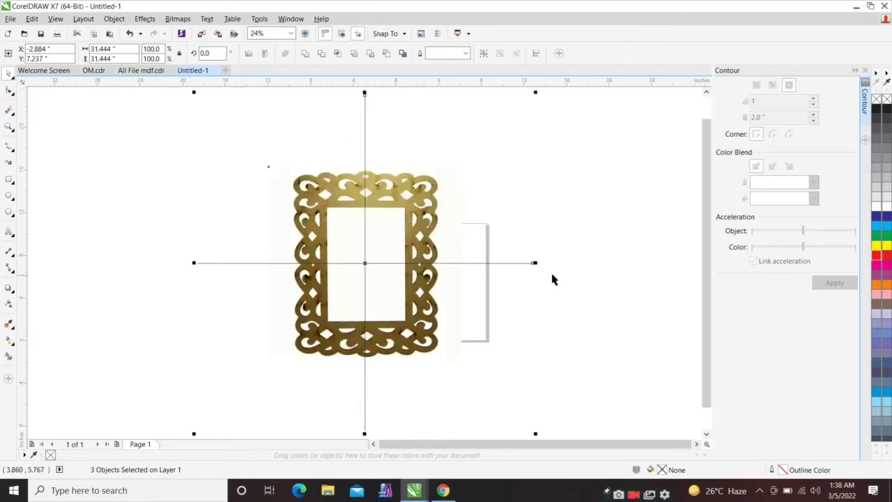
click(552, 273)
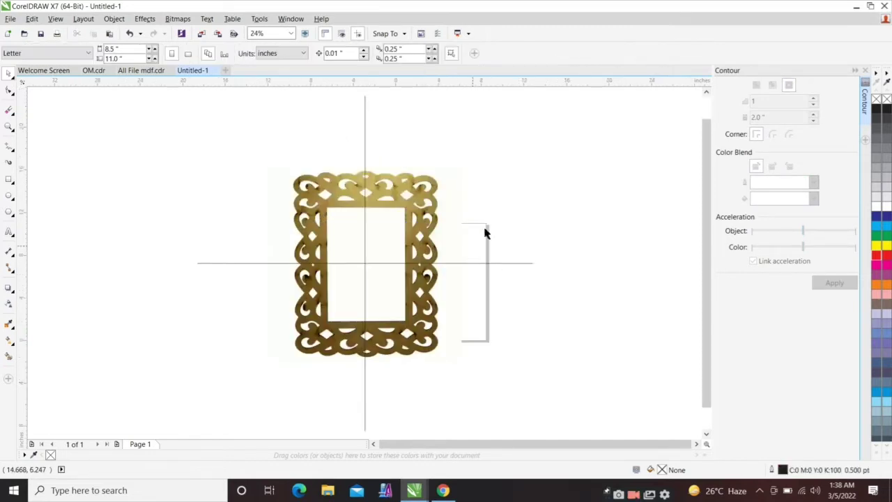
Draw a rectangle about 7.56 × 9.05 inches over the frame's upper-right quarter, with its inner corner where the centre lines cross
click(9, 178)
scroll(405, 195, up, 2)
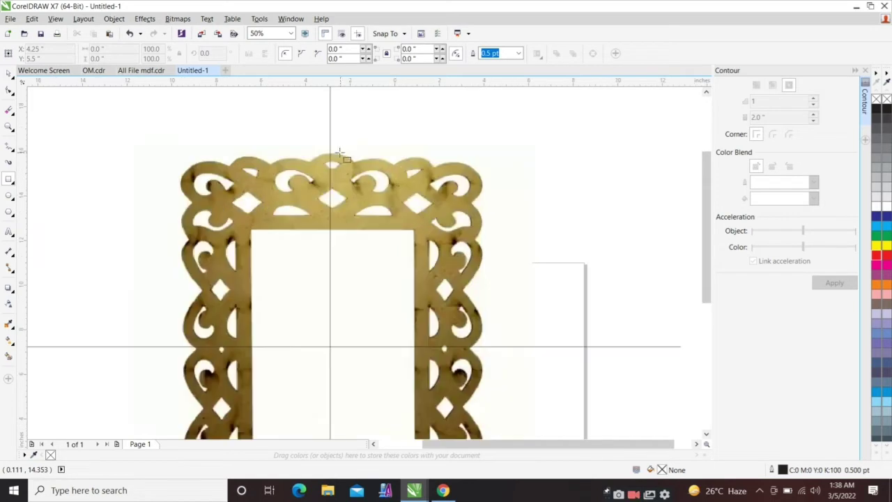
mouse_move(330, 145)
mouse_down()
mouse_move(432, 173)
mouse_move(500, 347)
mouse_up()
scroll(439, 283, down, 1)
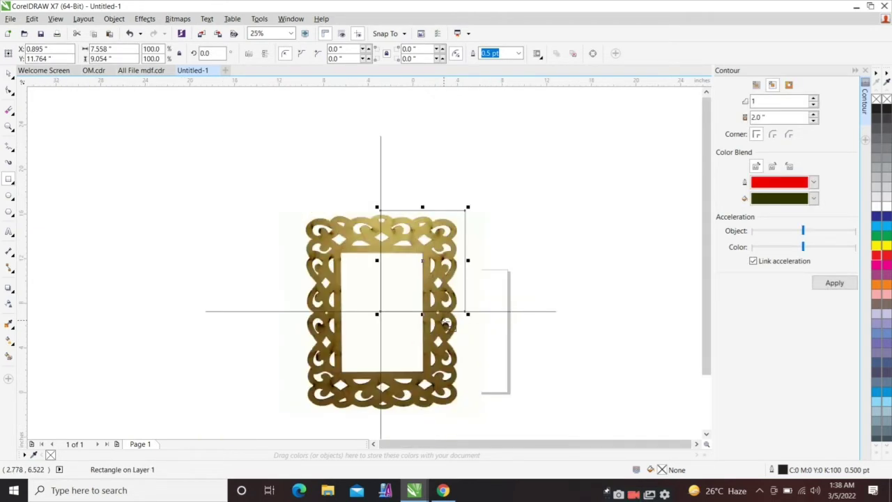
scroll(446, 322, up, 2)
scroll(547, 301, down, 1)
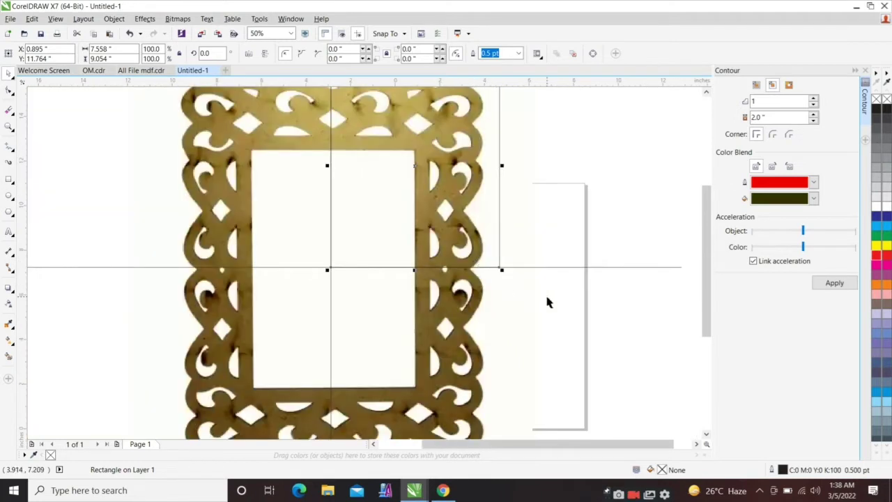
Move the horizontal centre line down to Y 7.162 inches, through the notch in the frame's side
click(519, 270)
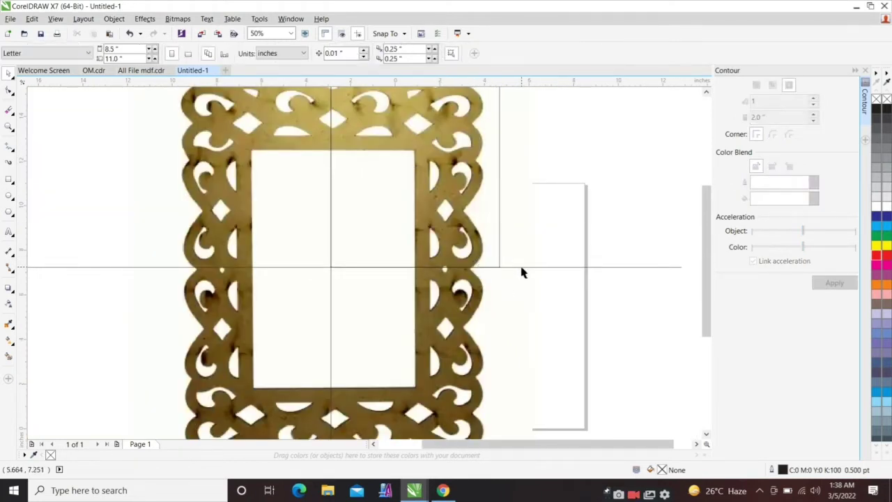
click(509, 268)
scroll(505, 268, up, 2)
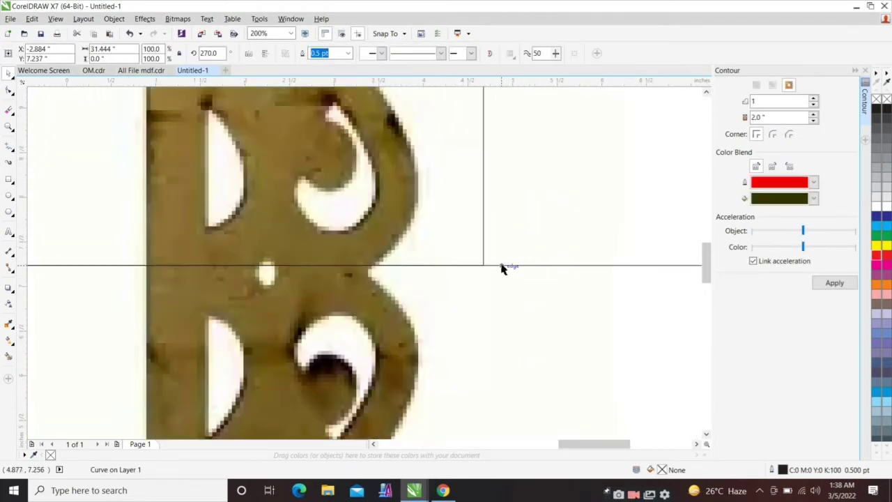
drag(504, 267, 504, 273)
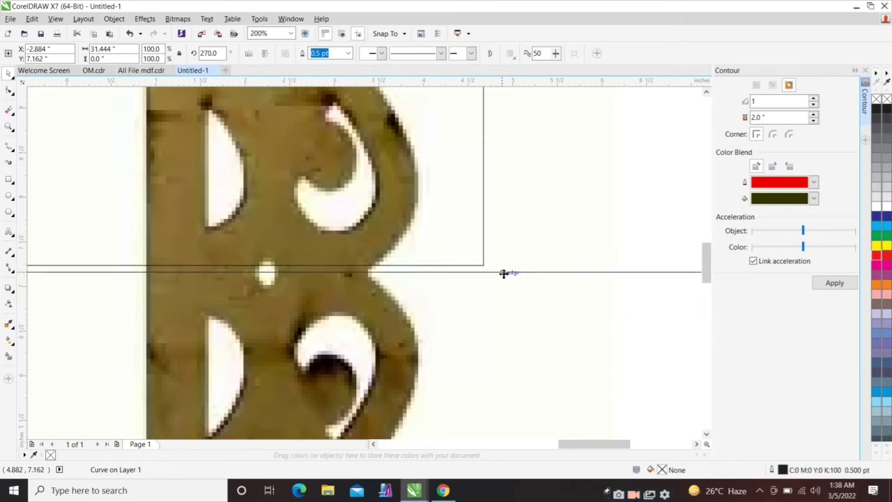
Stretch the rectangle's bottom edge down to the horizontal centre line, giving a height of 9.129 inches
click(456, 255)
scroll(440, 259, down, 1)
scroll(203, 261, up, 2)
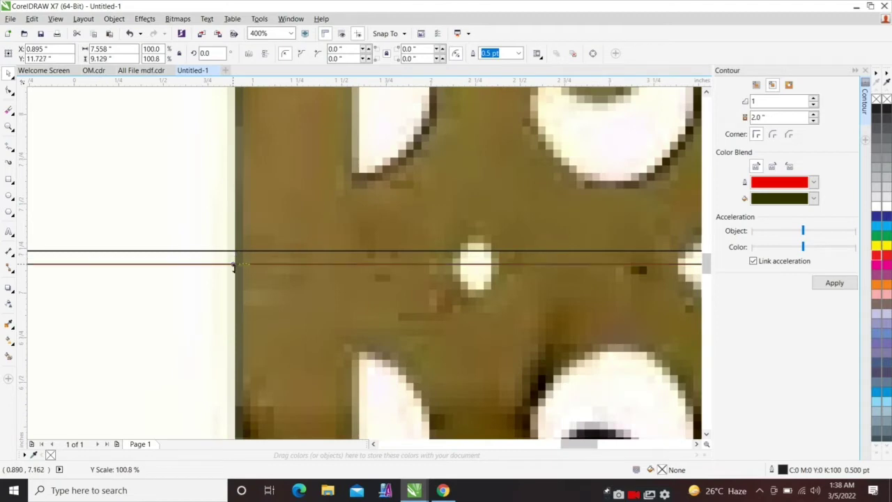
scroll(315, 240, down, 3)
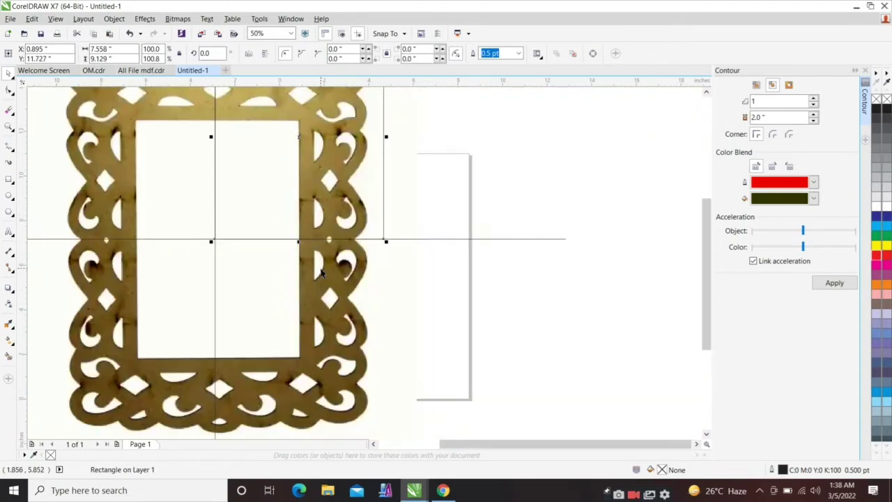
Intersect the rectangle with the frame image, then move the rectangle off the frame and the extracted quarter to empty space beside it
shift+click(322, 272)
scroll(329, 191, down, 2)
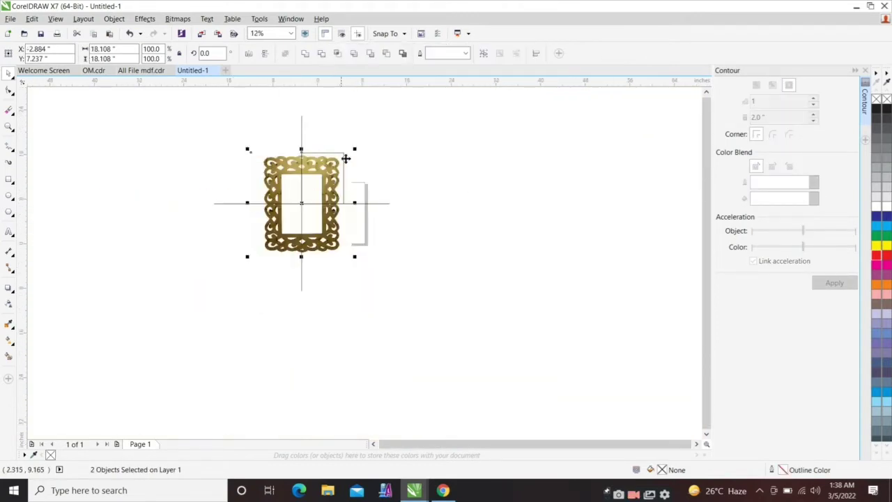
click(352, 54)
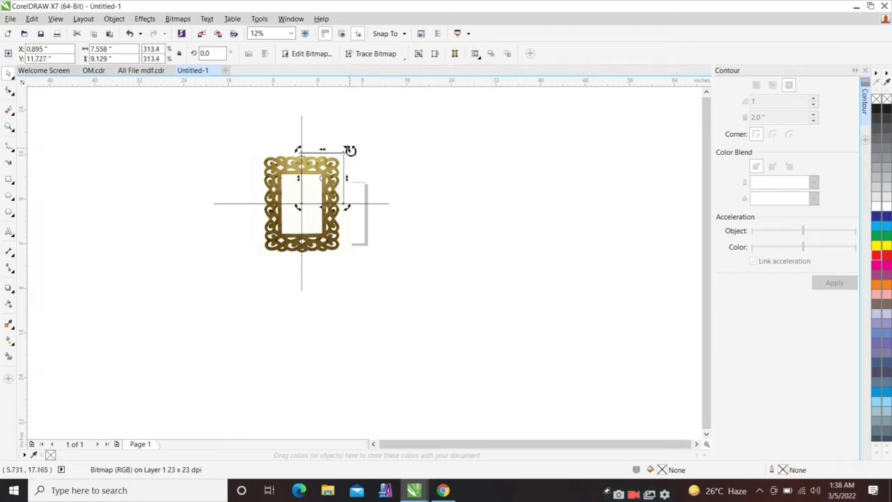
click(346, 123)
drag(344, 152, 484, 193)
scroll(535, 190, up, 2)
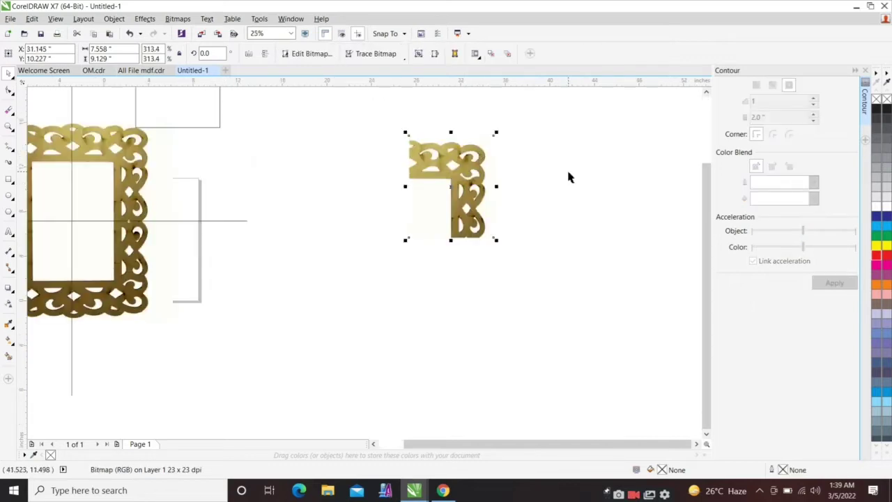
Start tracing the extracted quarter with the Pen tool, following the first scallop of the upper edge from its left cut edge to the first notch
scroll(568, 178, up, 2)
key(Escape)
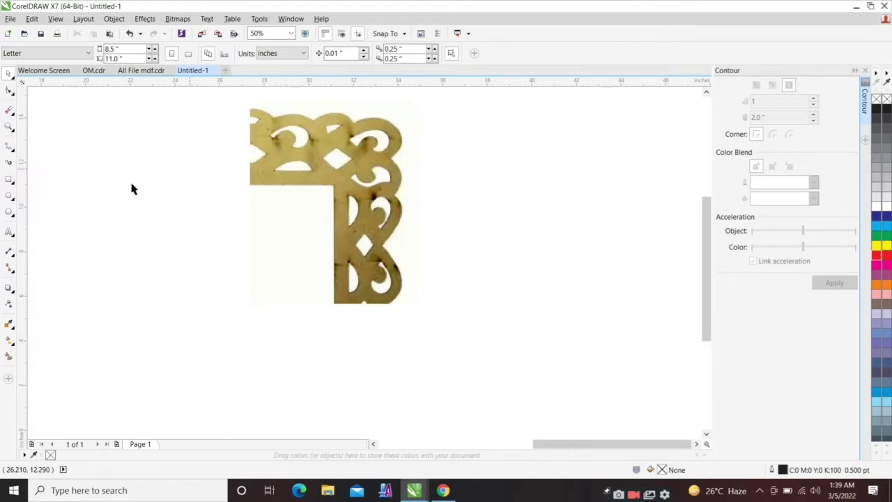
click(9, 146)
click(48, 182)
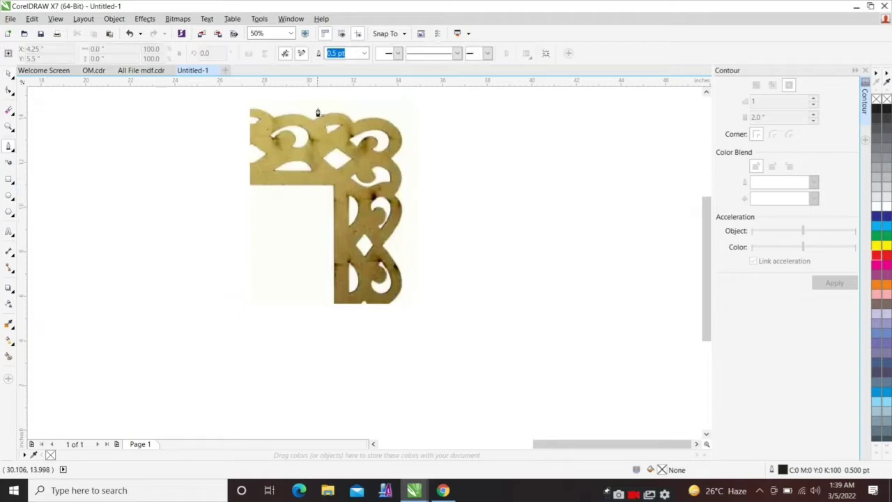
scroll(316, 112, up, 4)
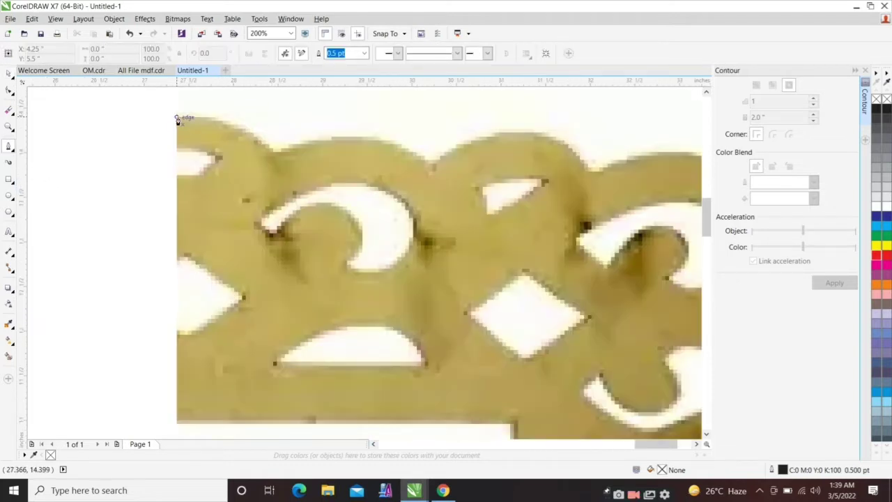
click(176, 116)
mouse_move(275, 154)
mouse_down()
mouse_move(283, 178)
mouse_move(308, 197)
mouse_up()
double_click(305, 193)
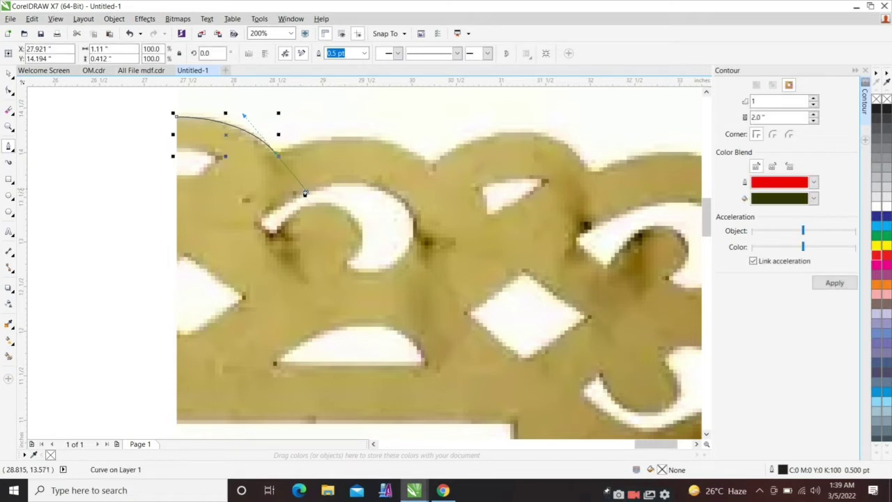
click(277, 157)
Continue the outline over the next two upper scallops and add a short flat segment at the notch before the corner lobe
drag(433, 167, 500, 216)
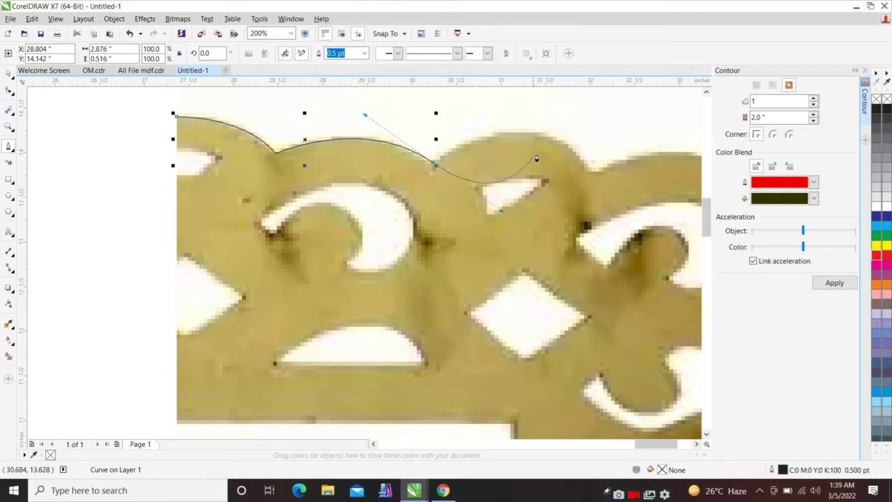
click(434, 166)
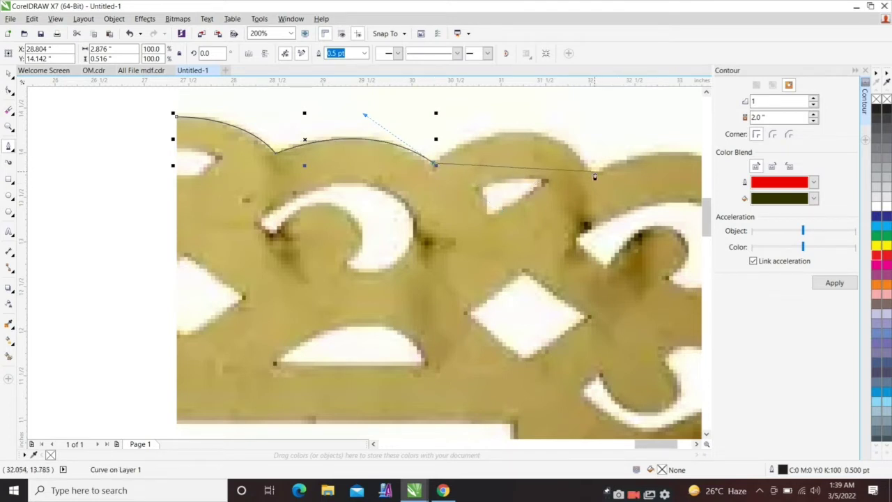
drag(590, 176, 644, 253)
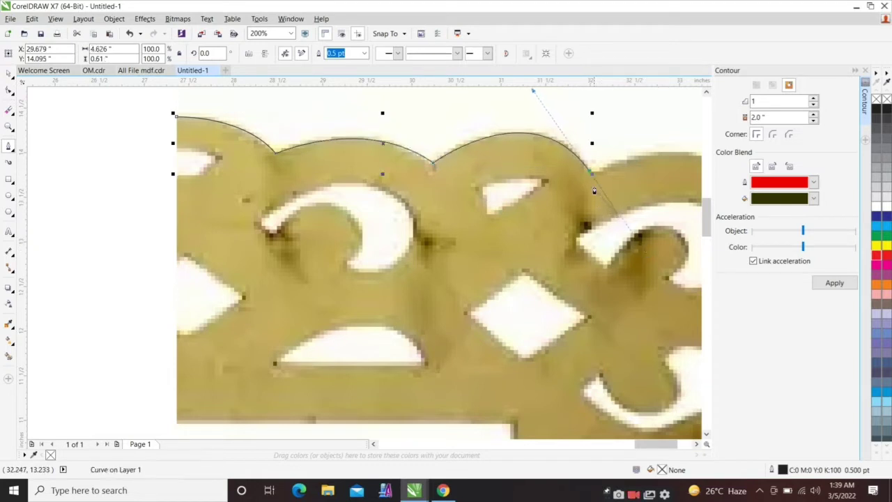
scroll(510, 183, down, 1)
scroll(583, 199, up, 2)
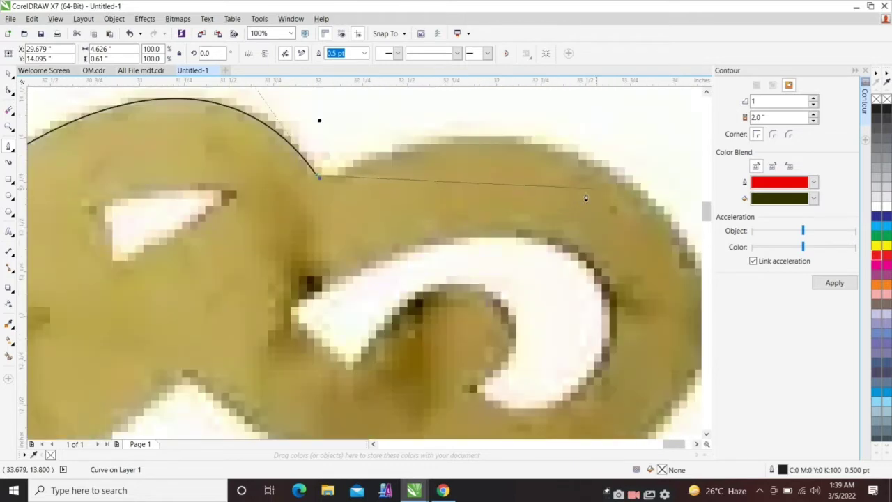
click(319, 178)
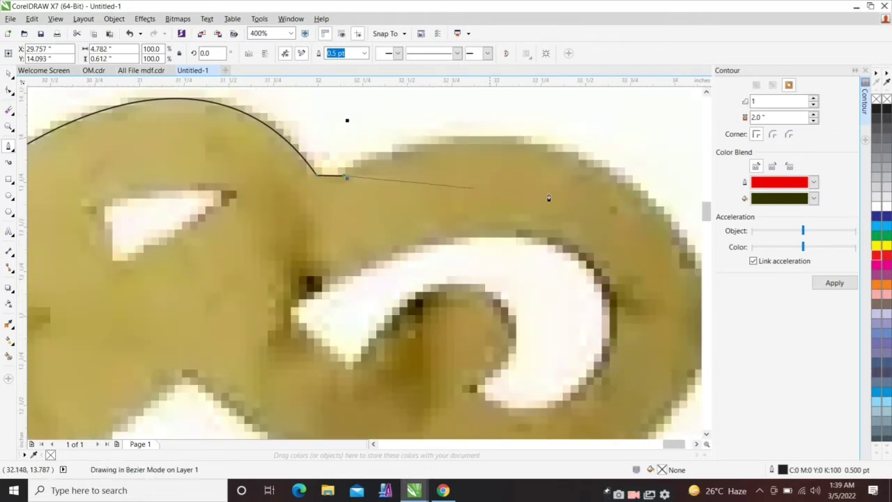
Trace the outline around the rounded corner lobe down to the first notch on the frame's outer right side
scroll(588, 197, down, 1)
drag(629, 205, 599, 281)
click(535, 208)
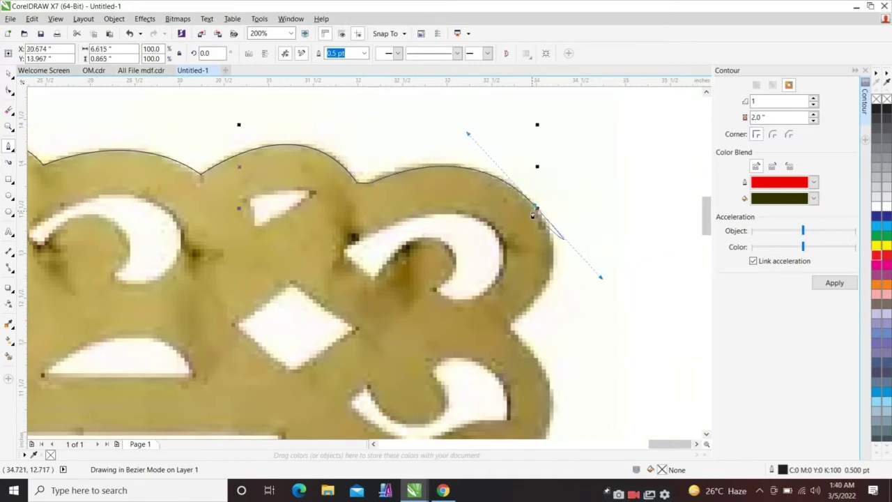
mouse_move(510, 326)
mouse_down()
mouse_move(425, 367)
mouse_move(435, 377)
mouse_up()
click(511, 325)
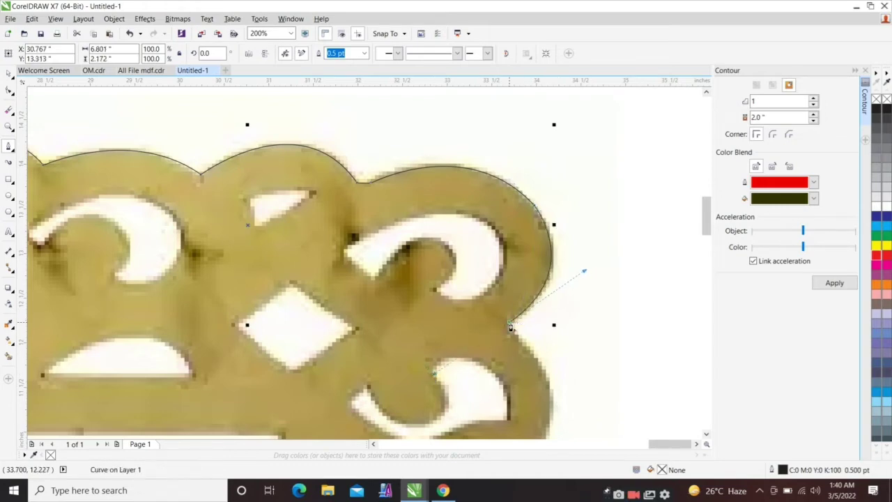
scroll(511, 326, down, 2)
scroll(540, 339, up, 2)
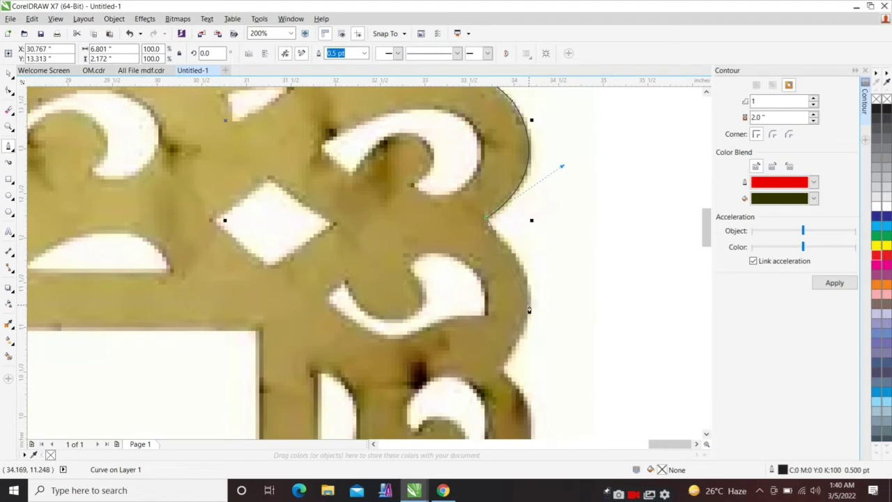
drag(530, 309, 518, 344)
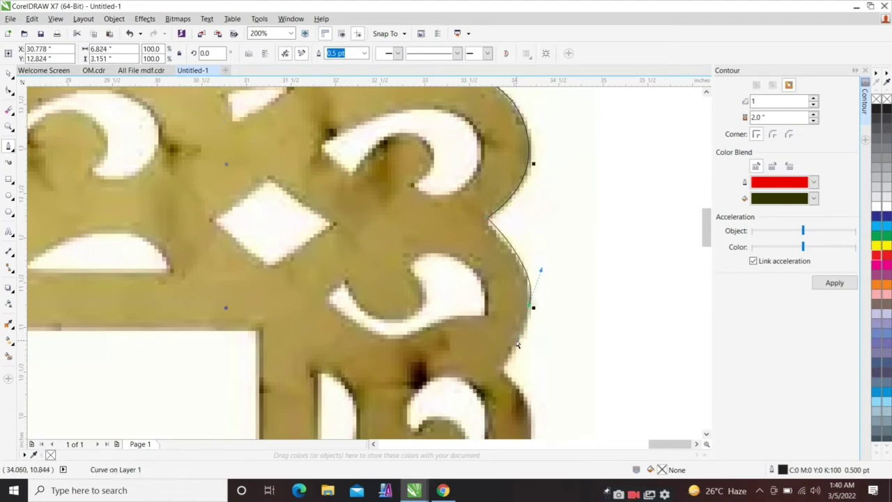
key(z)
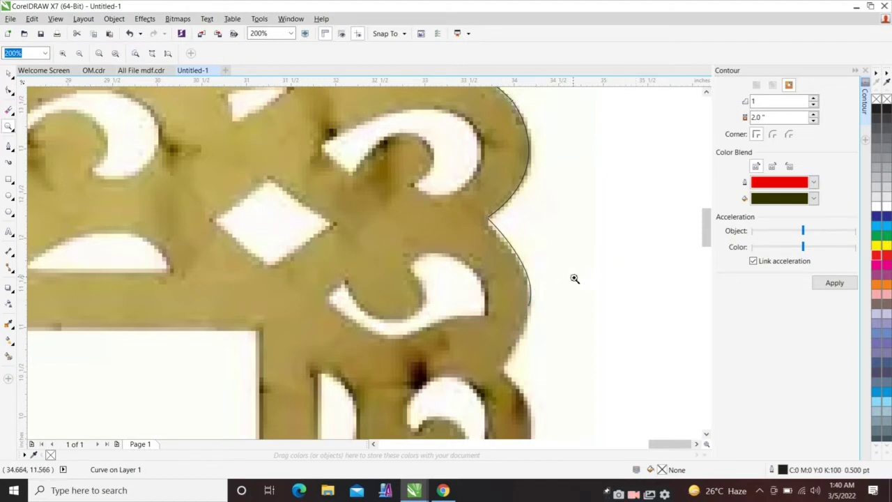
key(space)
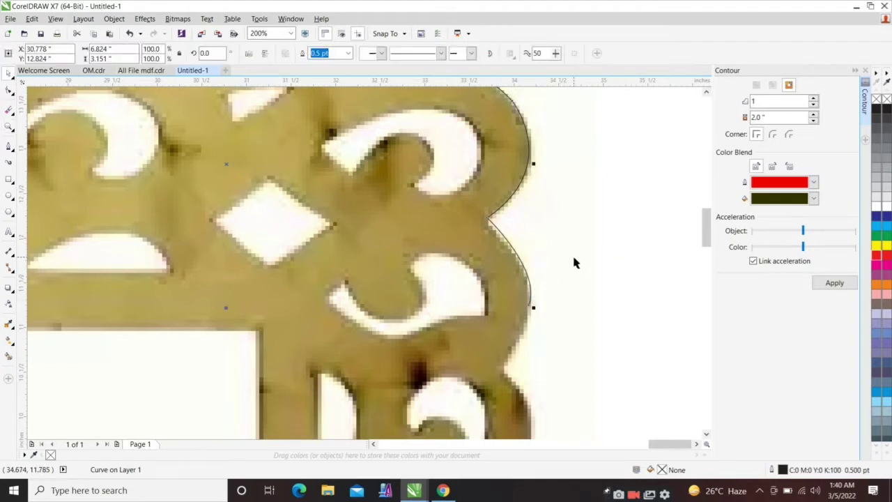
click(8, 146)
key(ctrl+z)
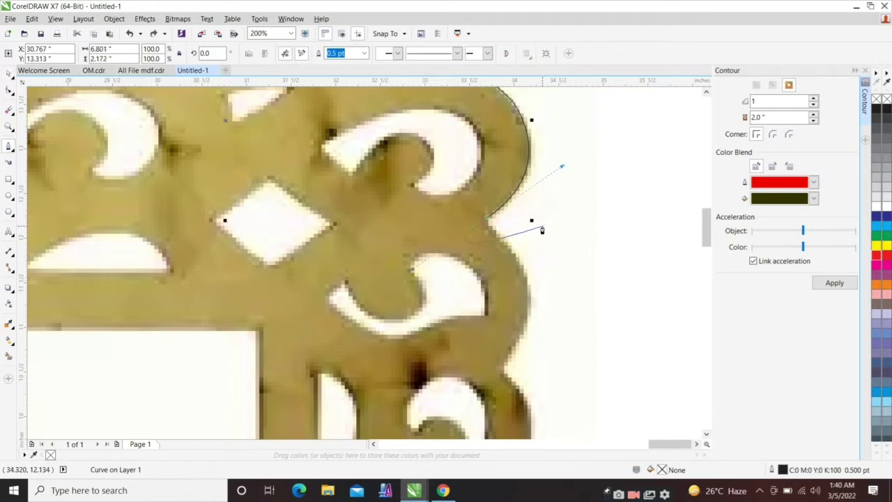
Bridge the notch below the corner lobe with a short segment and trace the next side lobe down to its lower notch
scroll(491, 221, up, 2)
click(490, 231)
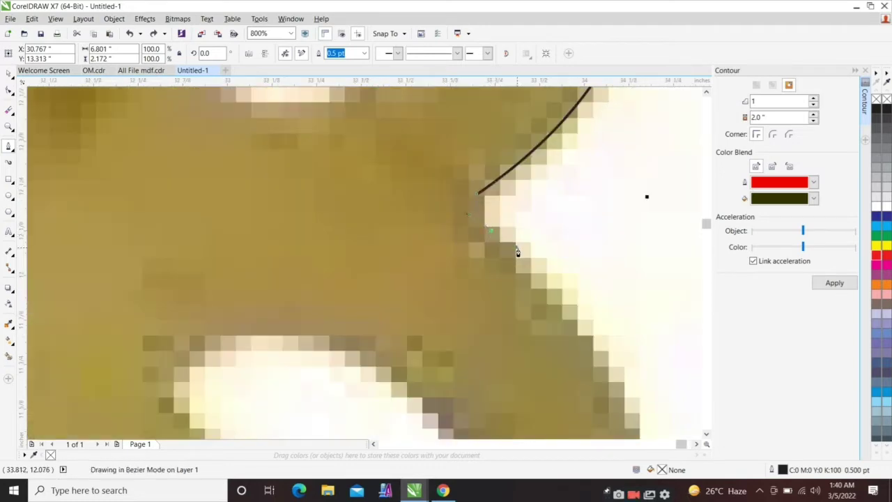
double_click(496, 231)
scroll(528, 183, down, 2)
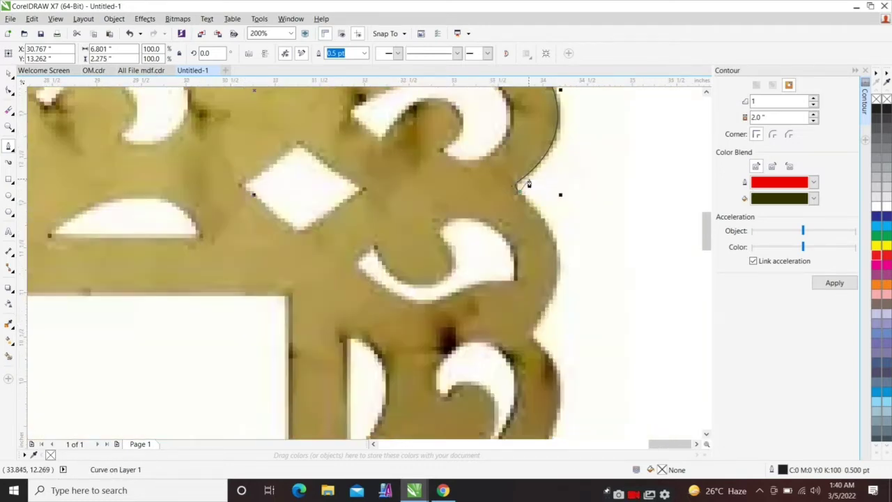
scroll(558, 289, up, 1)
mouse_move(560, 258)
mouse_down()
mouse_move(542, 325)
mouse_move(552, 323)
mouse_up()
double_click(561, 257)
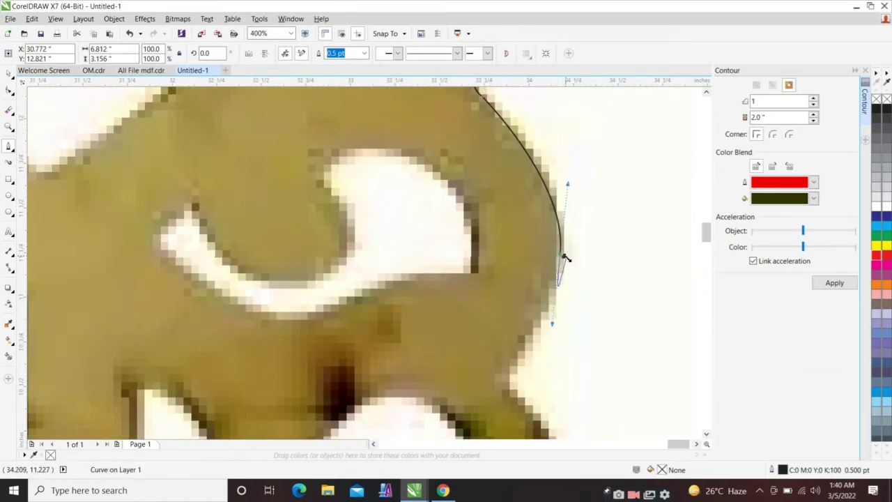
scroll(554, 237, down, 1)
scroll(536, 298, up, 1)
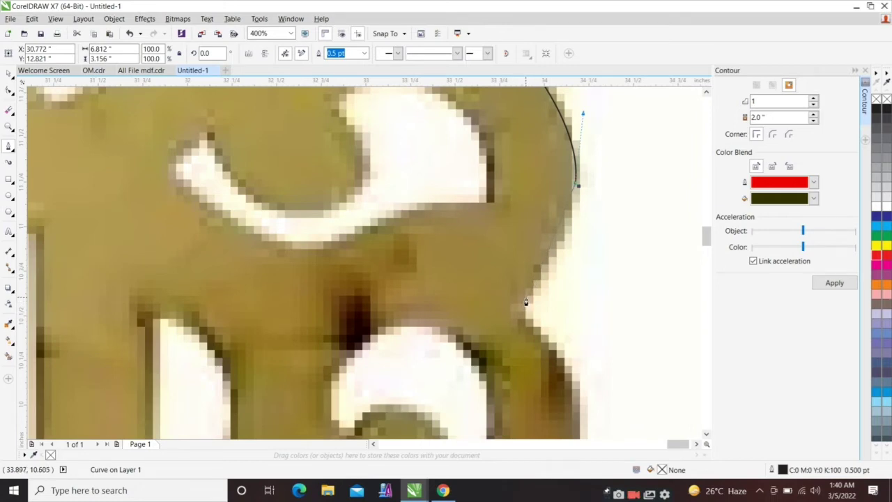
mouse_move(523, 300)
mouse_down()
mouse_move(522, 309)
mouse_move(480, 314)
mouse_move(490, 333)
mouse_move(556, 346)
mouse_move(548, 351)
mouse_up()
double_click(525, 306)
Trace the following side lobe down to the deep notch beside the diamond cutout and bridge that notch with a short segment
scroll(540, 242, down, 2)
scroll(539, 336, up, 1)
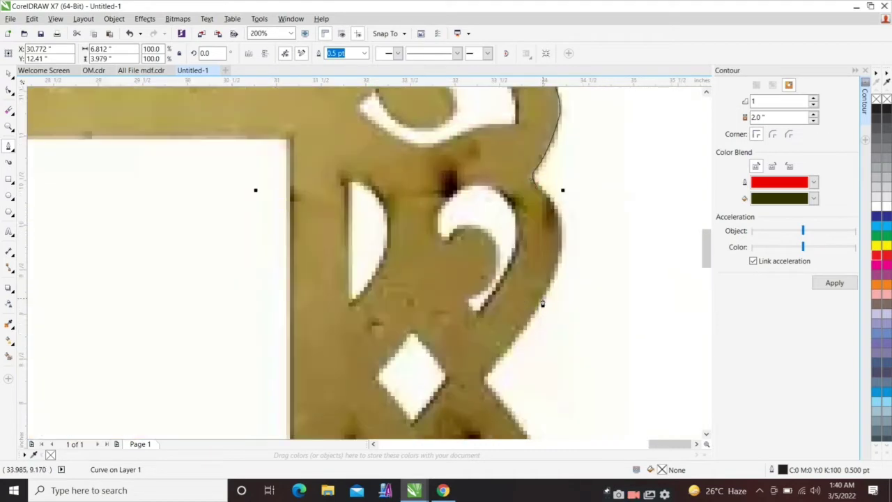
mouse_move(542, 303)
mouse_down()
mouse_move(514, 363)
mouse_move(483, 375)
mouse_up()
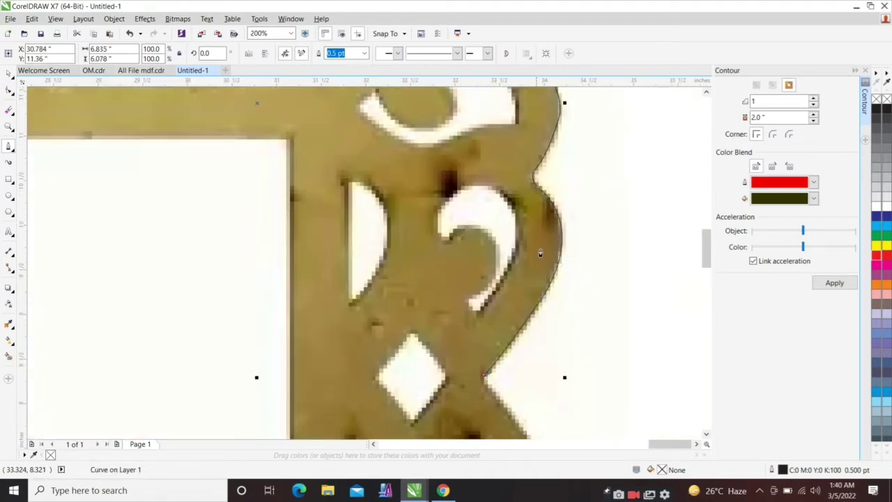
scroll(540, 253, down, 1)
scroll(540, 370, up, 1)
scroll(550, 367, up, 1)
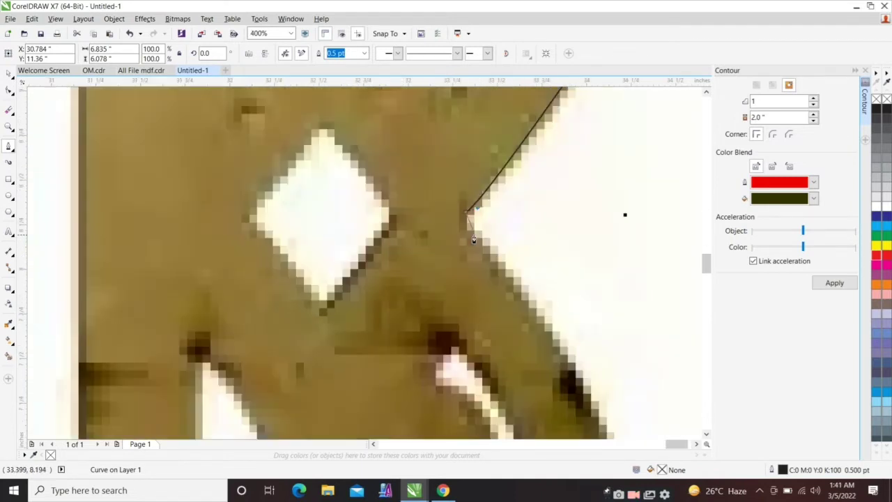
drag(474, 240, 479, 257)
Trace the lowest side lobe in curved segments down to the quarter's bottom cut edge
scroll(492, 202, down, 1)
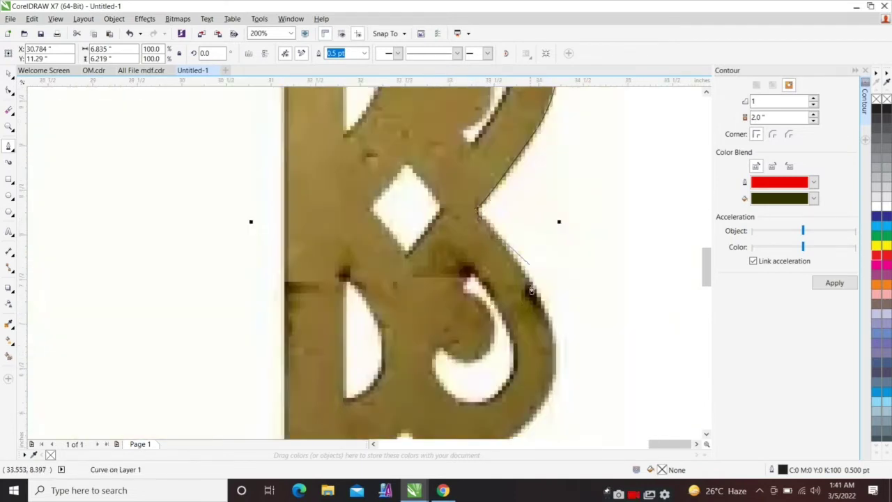
drag(554, 363, 546, 424)
scroll(567, 281, down, 1)
scroll(555, 365, up, 1)
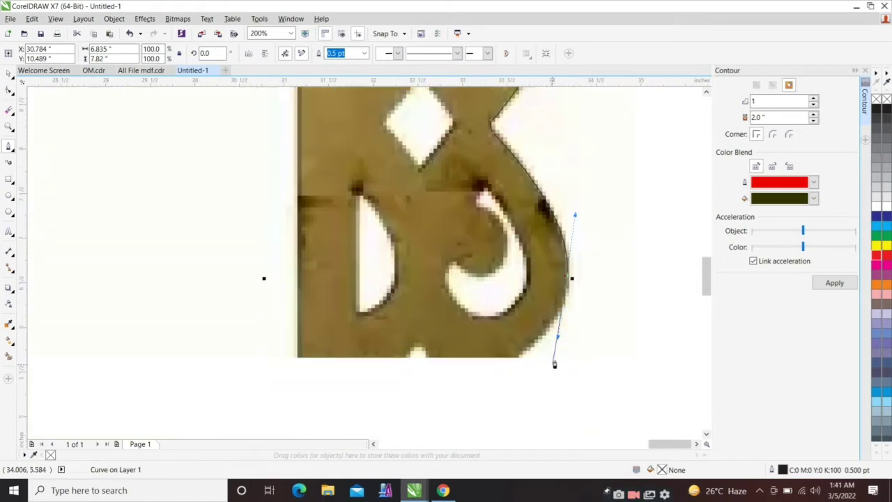
click(568, 277)
drag(521, 357, 471, 389)
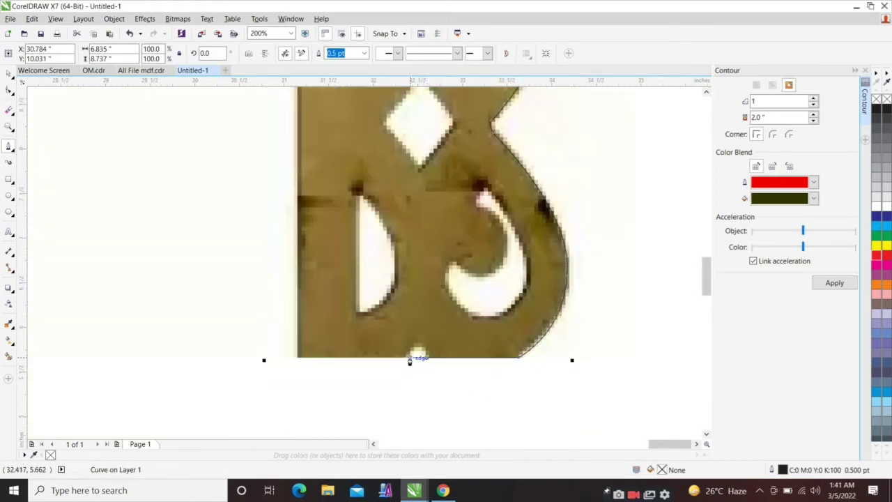
Close the outline with straight segments along the bottom cut, the two inner edges and the left cut back to the start point
drag(299, 360, 418, 361)
scroll(418, 362, down, 2)
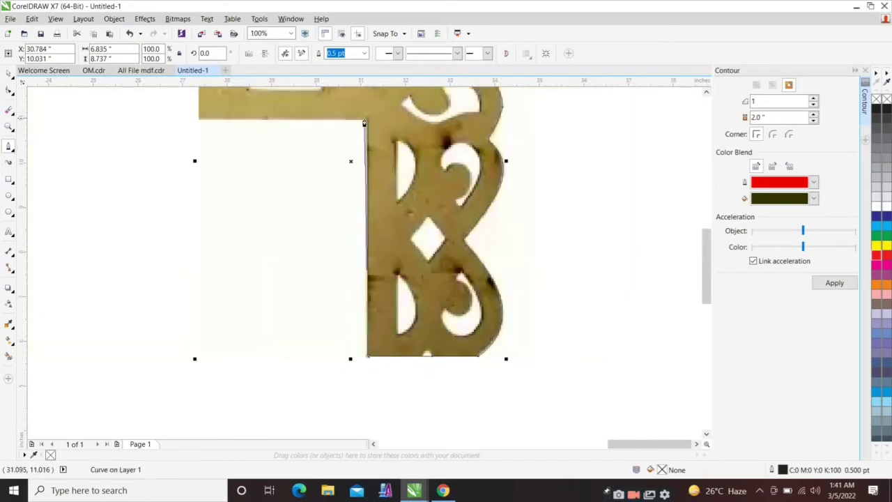
click(199, 119)
scroll(199, 120, down, 2)
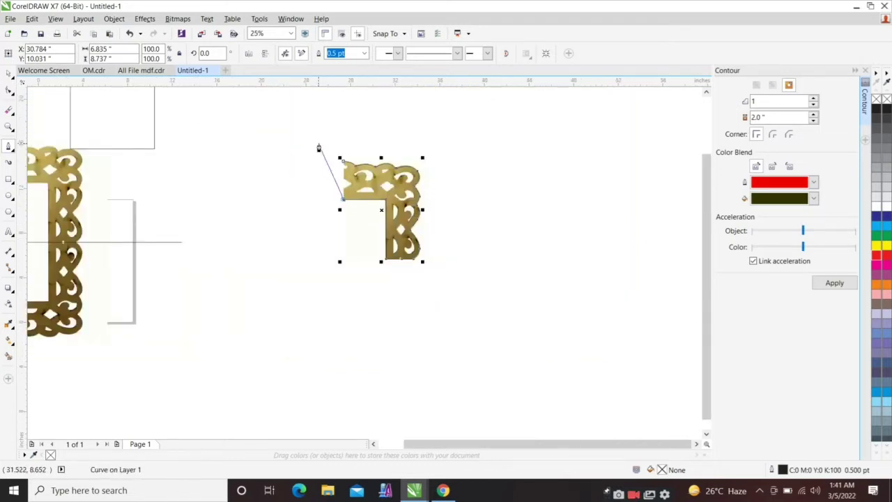
scroll(319, 146, up, 2)
click(406, 211)
Trace the crescent-shaped cutout under the second upper scallop with the Pen tool, returning to its pointed left end
scroll(410, 195, down, 2)
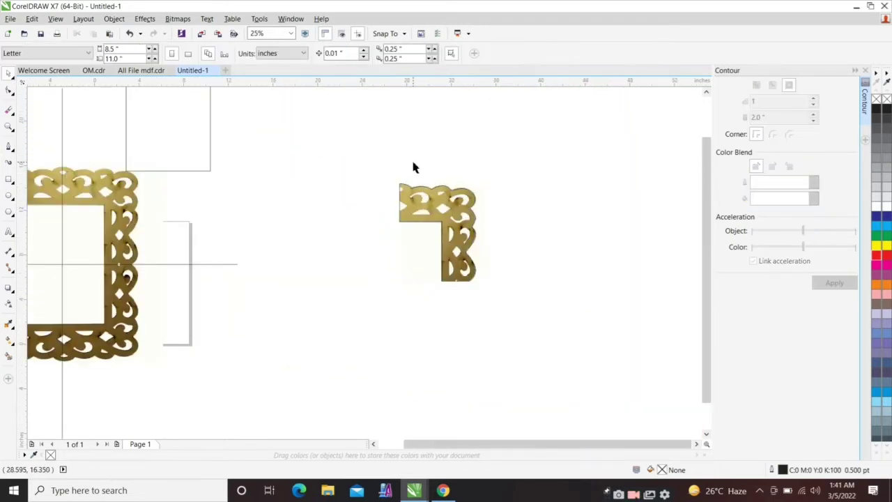
scroll(431, 206, up, 2)
scroll(418, 191, up, 1)
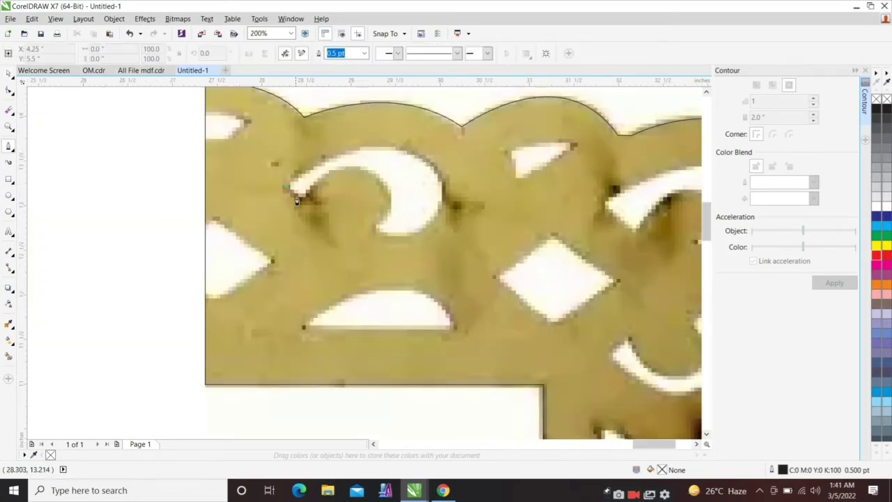
click(302, 201)
click(307, 187)
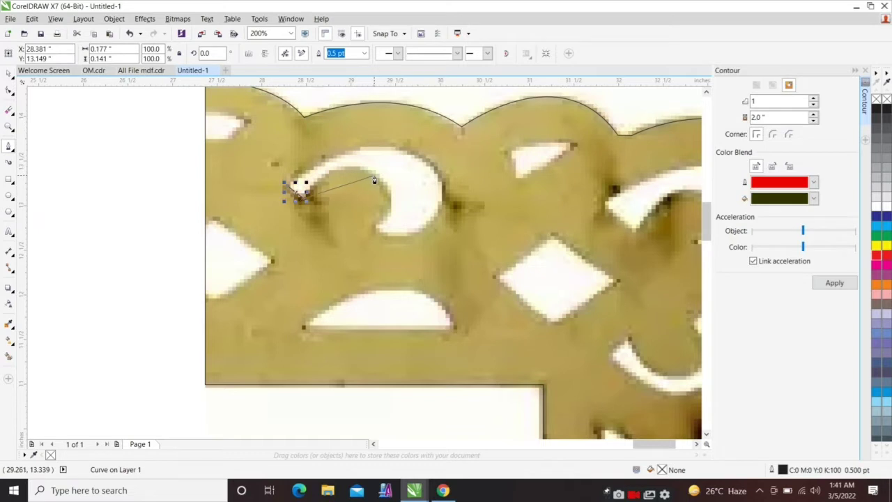
mouse_move(374, 179)
mouse_down()
mouse_move(422, 213)
mouse_move(419, 204)
mouse_move(380, 212)
mouse_move(347, 252)
mouse_move(342, 241)
mouse_up()
alt+click(374, 225)
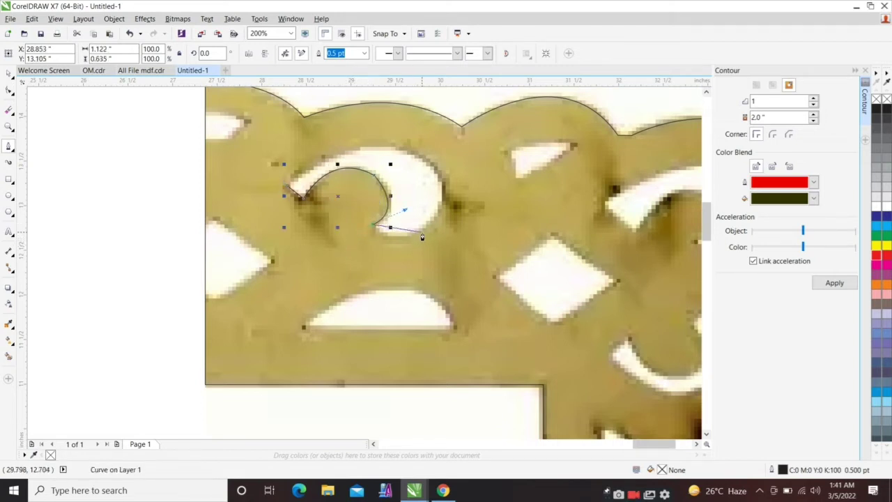
mouse_move(421, 239)
mouse_down()
mouse_move(456, 223)
mouse_move(440, 231)
mouse_up()
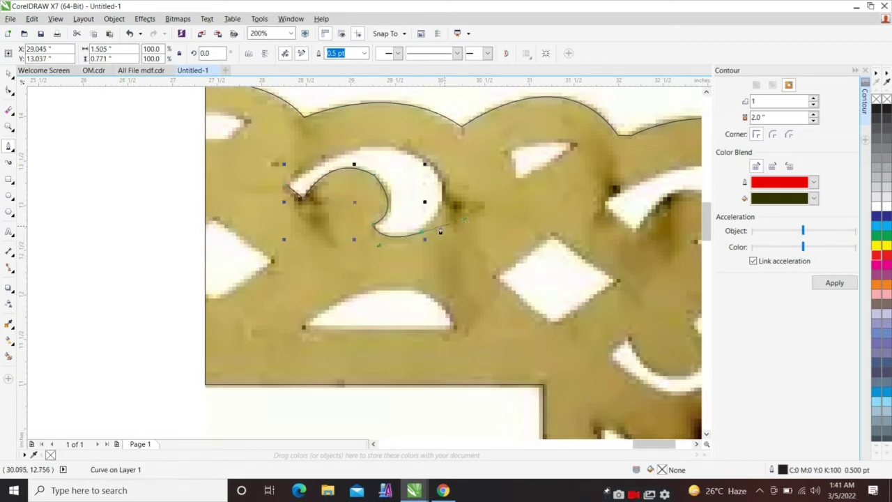
drag(424, 152, 409, 131)
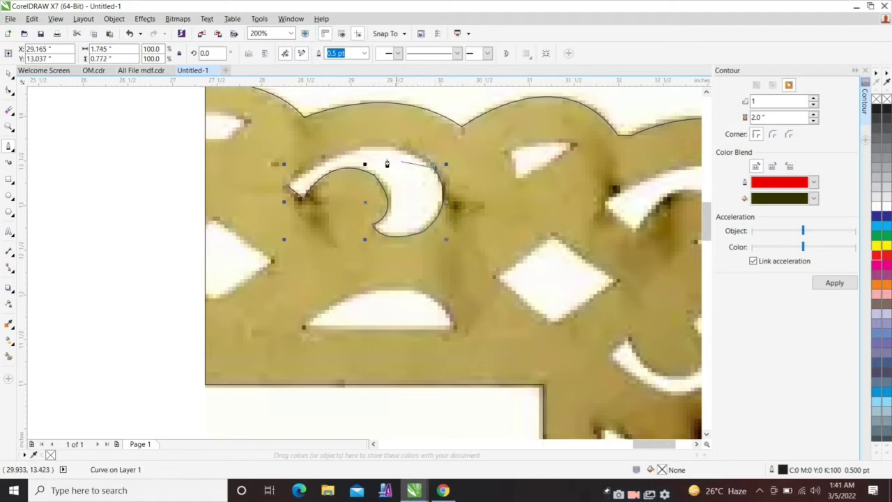
click(295, 189)
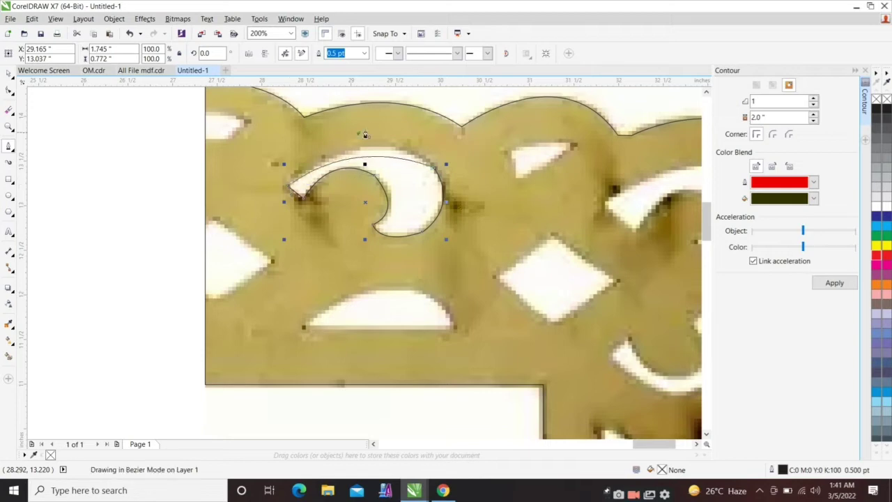
Trace the small triangular cutout under the third upper scallop with the Pen tool, about 0.76 by 0.42 inch, as a closed shape
scroll(374, 114, down, 3)
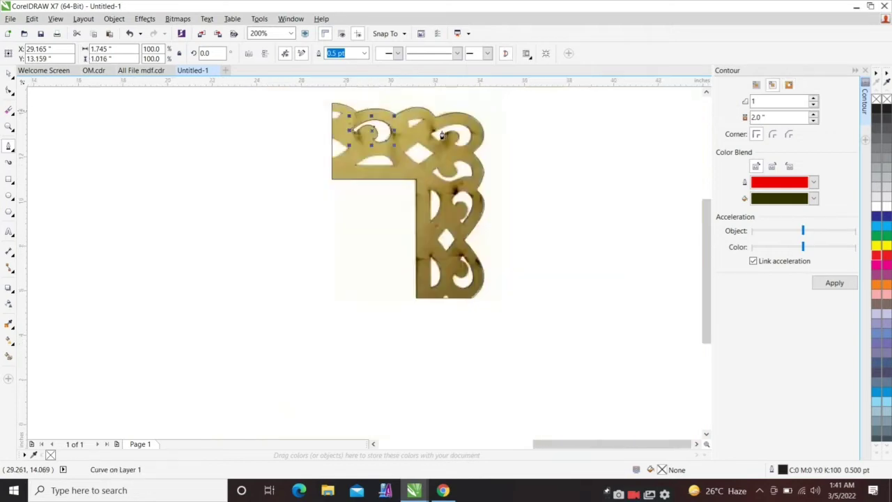
scroll(405, 120, up, 3)
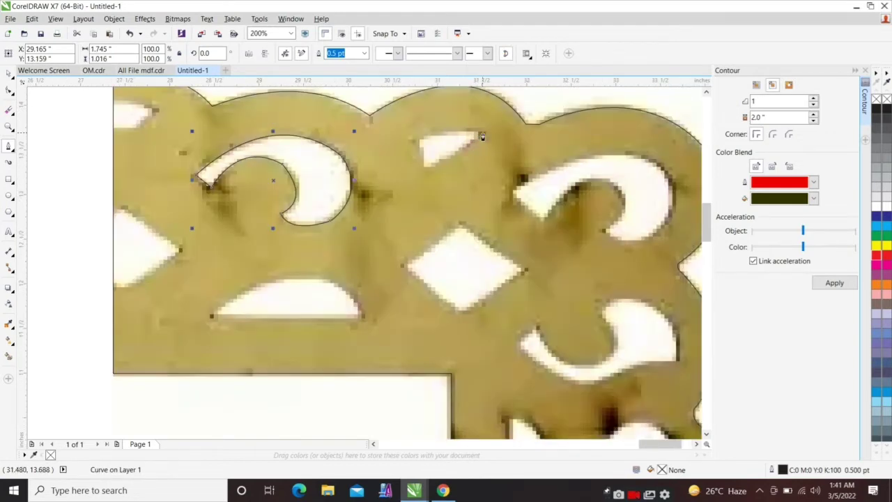
click(483, 136)
click(413, 137)
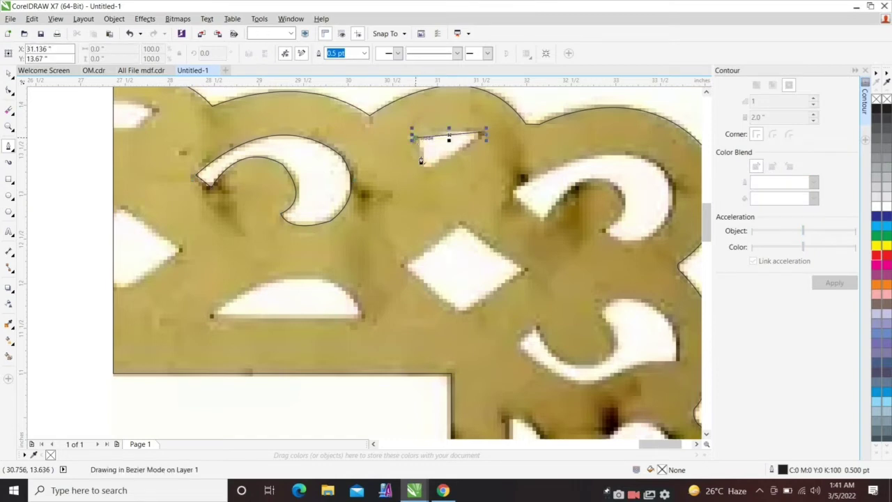
click(421, 166)
click(482, 136)
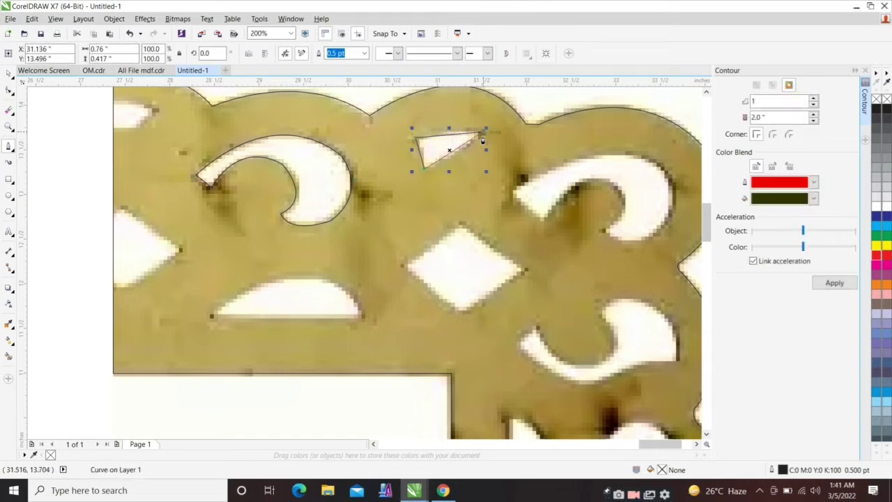
click(482, 136)
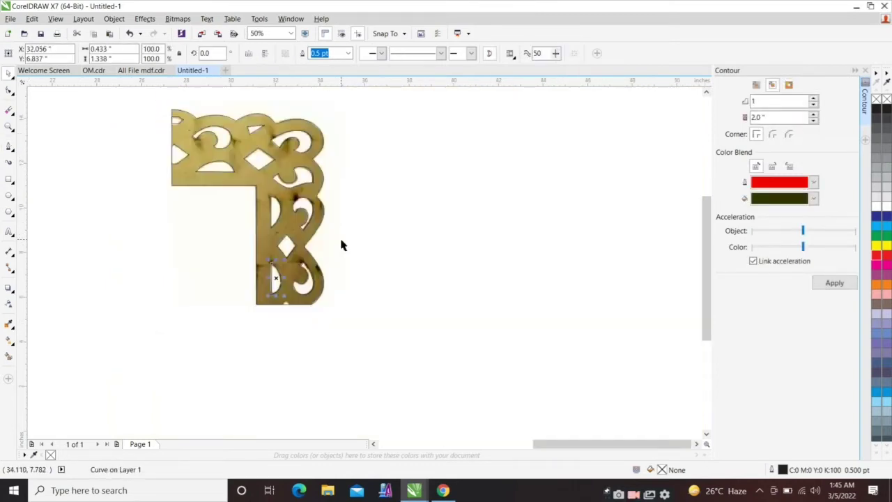
Move the photo off the traced curves to check the tracing, and undo the move
click(302, 197)
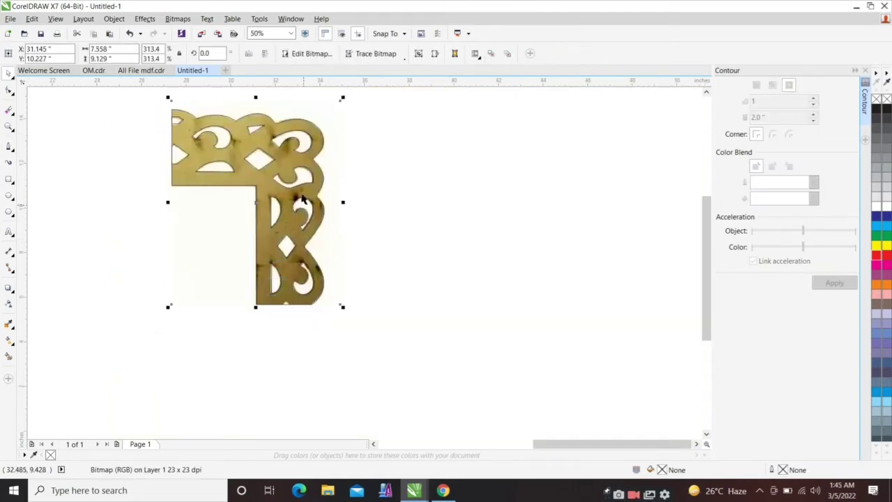
key(Escape)
click(259, 180)
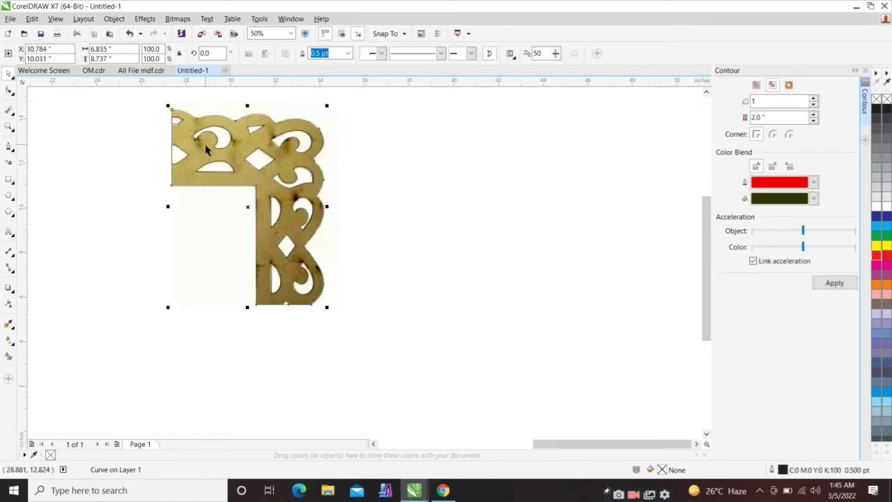
click(383, 175)
drag(258, 181, 552, 187)
click(388, 163)
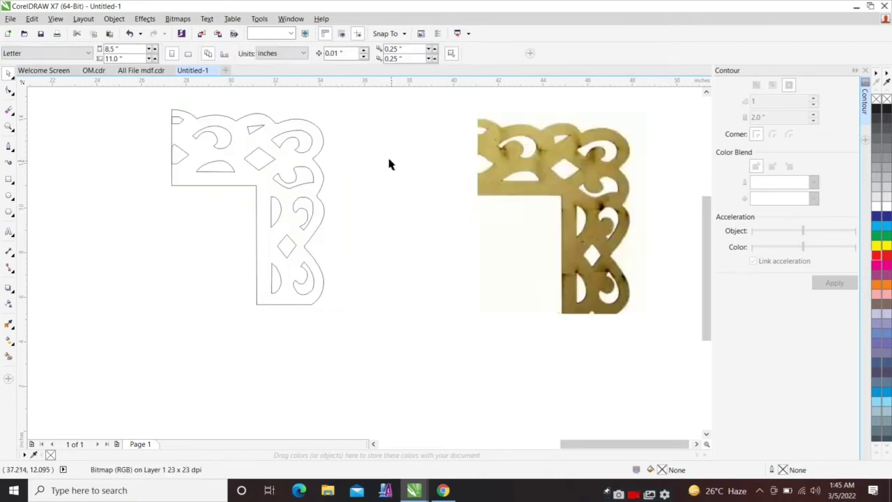
key(ctrl+z)
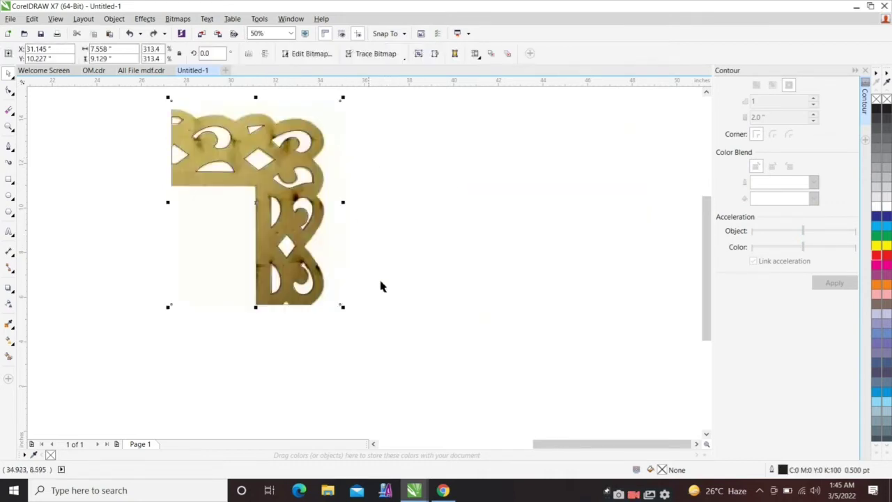
Draw a circle about 0.3 inch in diameter over the small hole, centred on the quarter's bottom cut edge
click(381, 286)
click(10, 199)
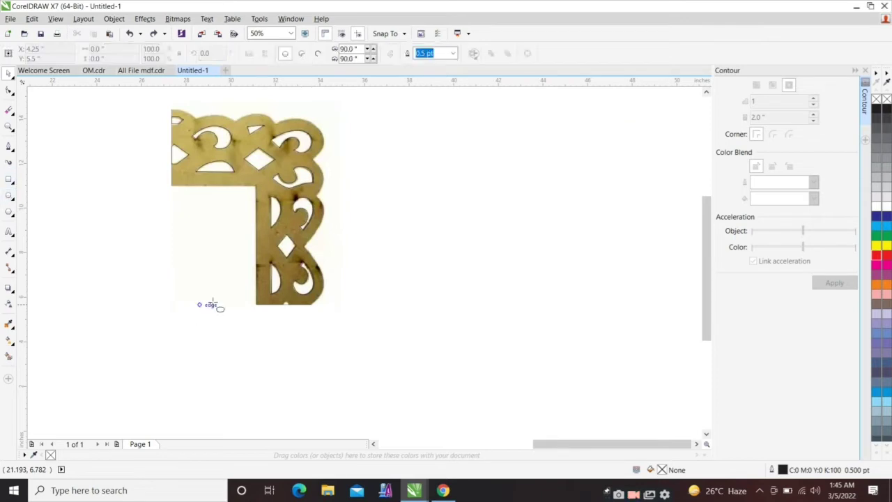
scroll(321, 314, up, 4)
drag(183, 235, 156, 228)
scroll(191, 243, up, 6)
click(223, 333)
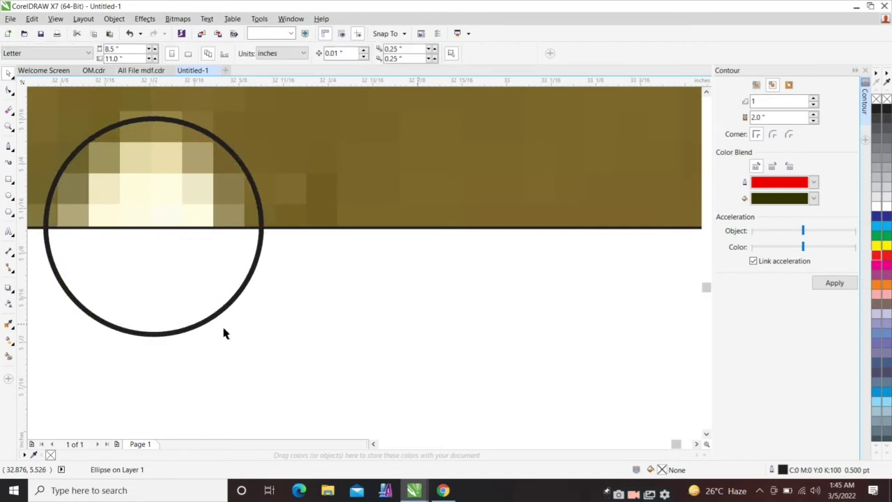
Try to Smart Fill the half of the circle that lies inside the bottom cut edge
click(9, 355)
click(138, 227)
scroll(232, 286, down, 2)
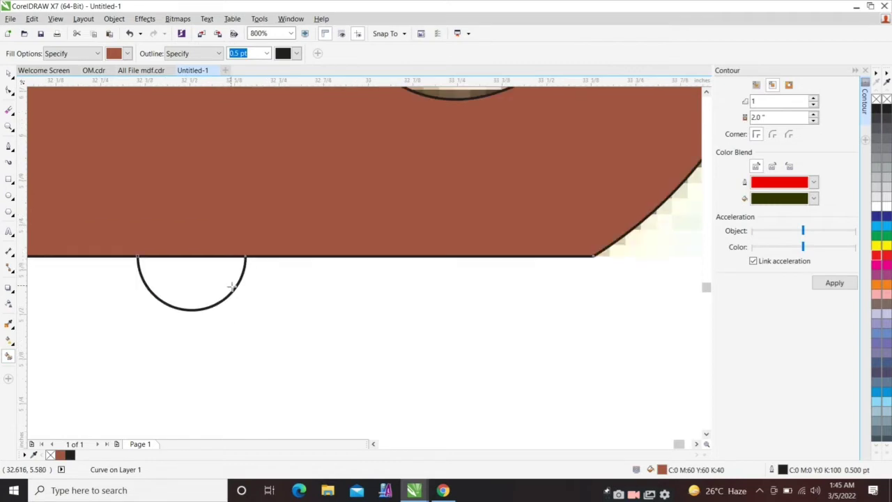
key(ctrl+z)
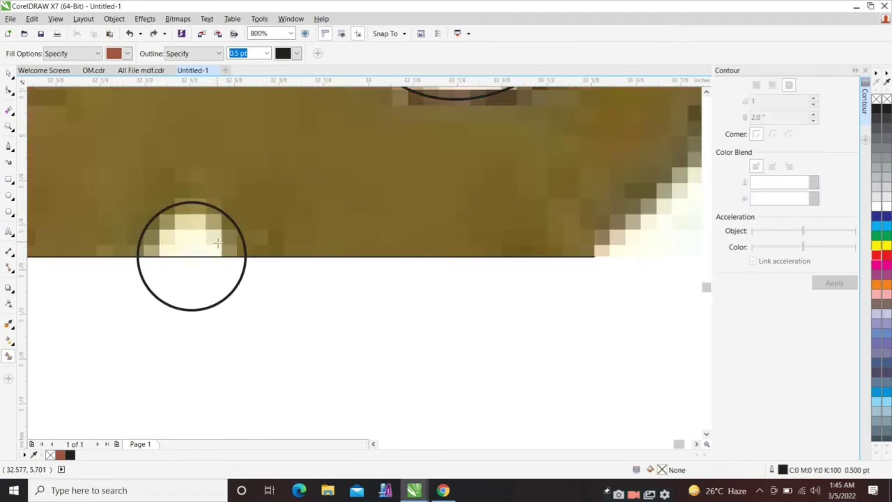
click(218, 242)
key(ctrl+z)
Send the photo behind all curves and Smart Fill the upper half of the circle above the bottom cut edge
click(389, 223)
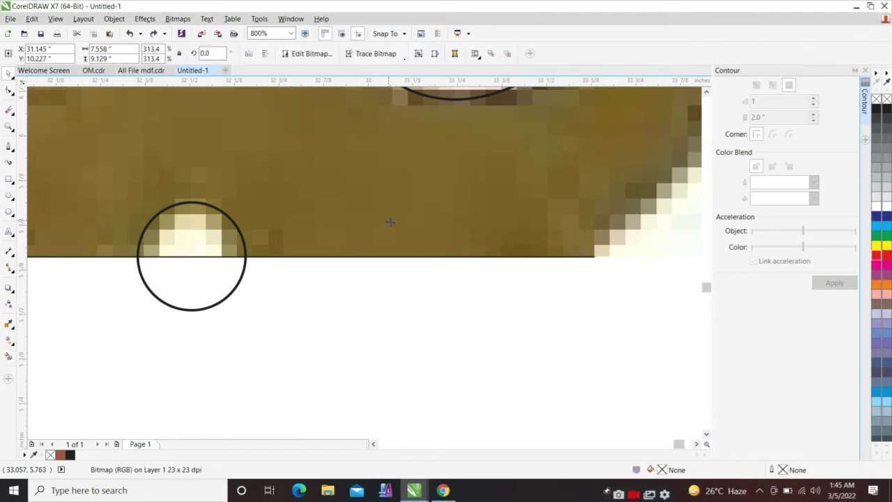
key(shift+Page_Down)
click(383, 297)
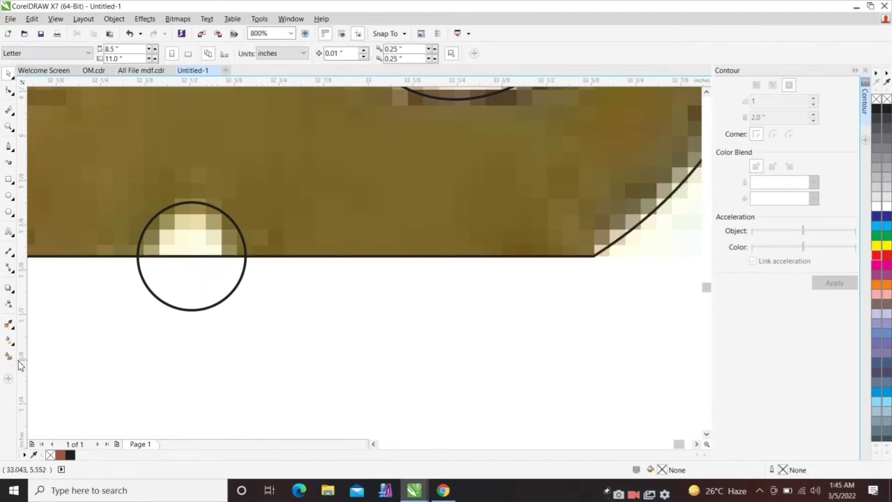
click(9, 356)
click(189, 242)
key(space)
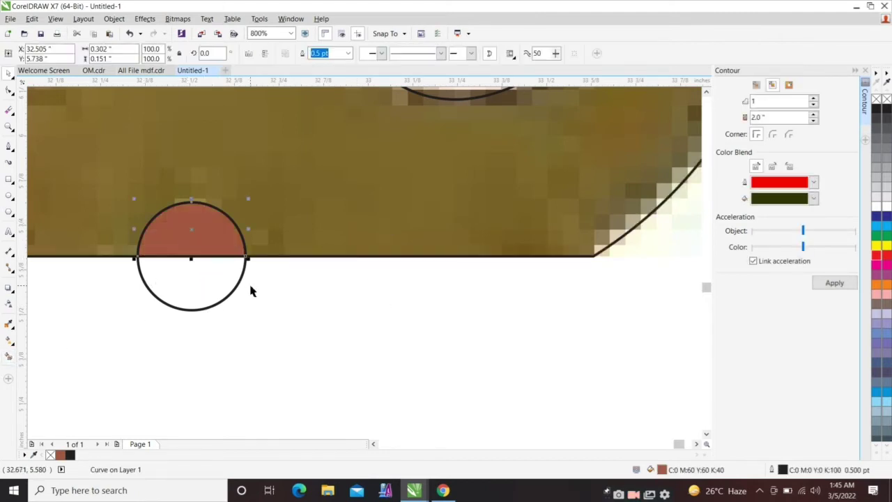
Delete the full construction circle around the filled half circle
click(251, 286)
click(219, 286)
key(Delete)
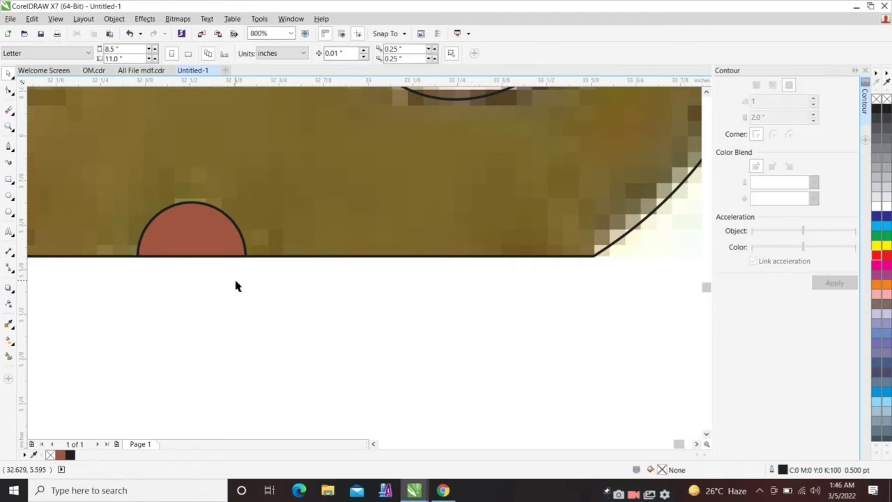
scroll(391, 245, down, 4)
scroll(373, 251, down, 1)
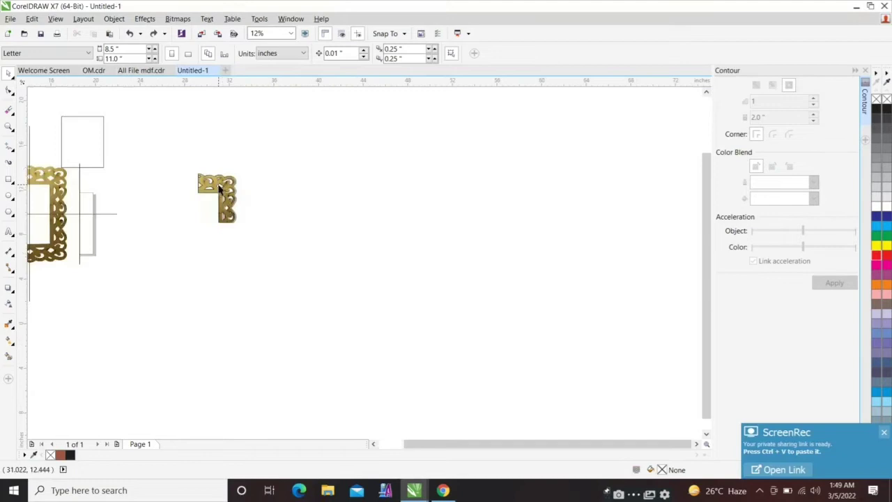
key(ctrl+z)
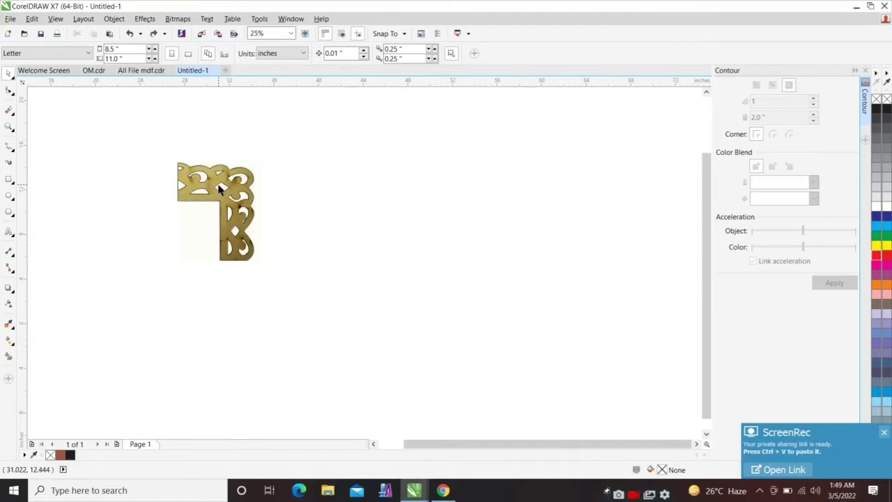
scroll(223, 180, up, 1)
drag(217, 185, 375, 200)
key(ctrl+z)
click(368, 235)
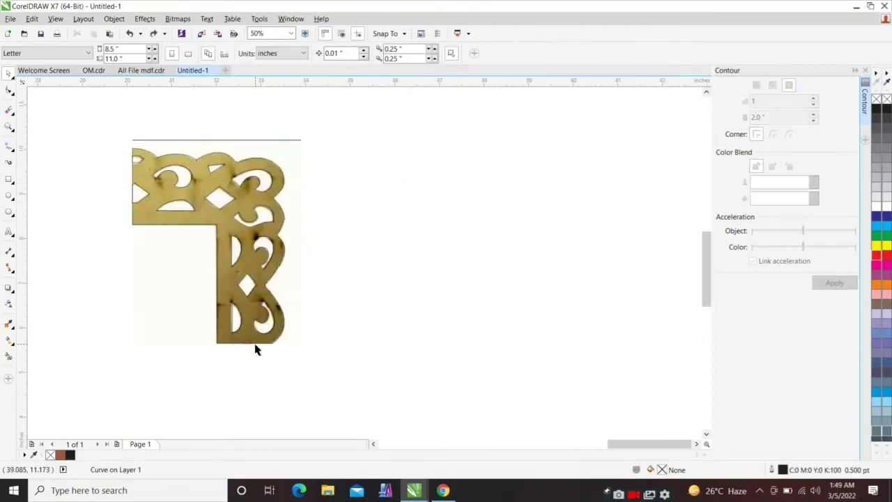
Move the frame photo about 14 inches to the right, clear of the traced curves
scroll(255, 343, up, 1)
click(256, 340)
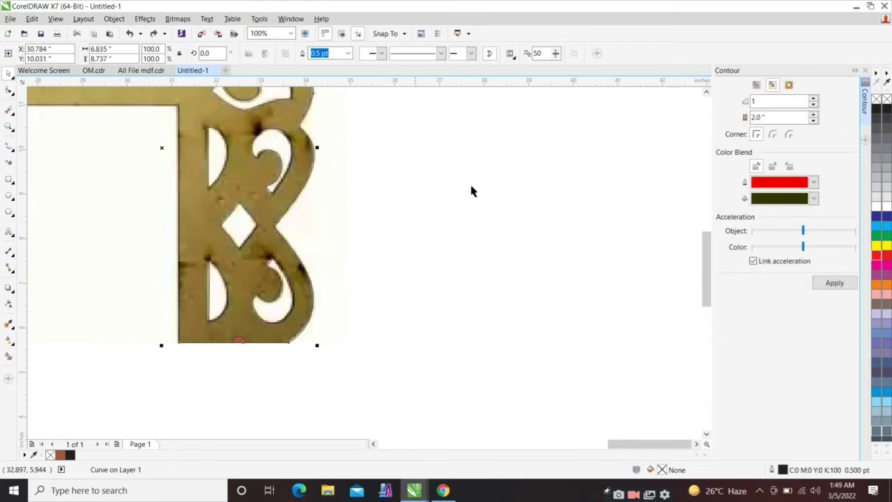
click(490, 132)
scroll(319, 264, down, 1)
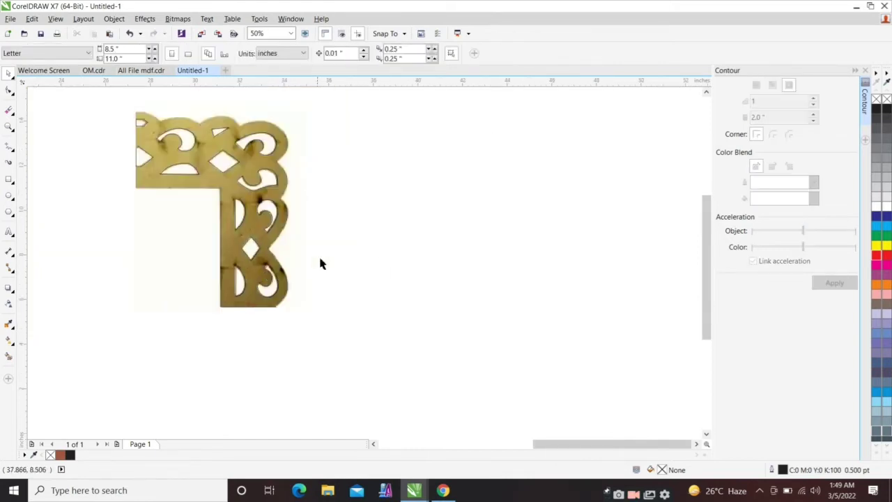
mouse_move(262, 265)
mouse_down()
mouse_move(511, 261)
mouse_move(576, 272)
mouse_up()
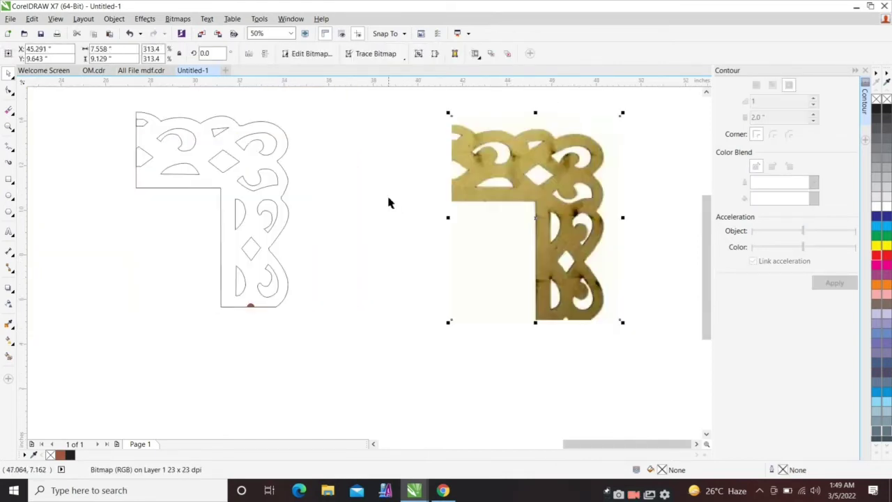
Select the traced outline with all its cutouts and combine them into a single curve
scroll(387, 194, down, 1)
drag(357, 159, 249, 273)
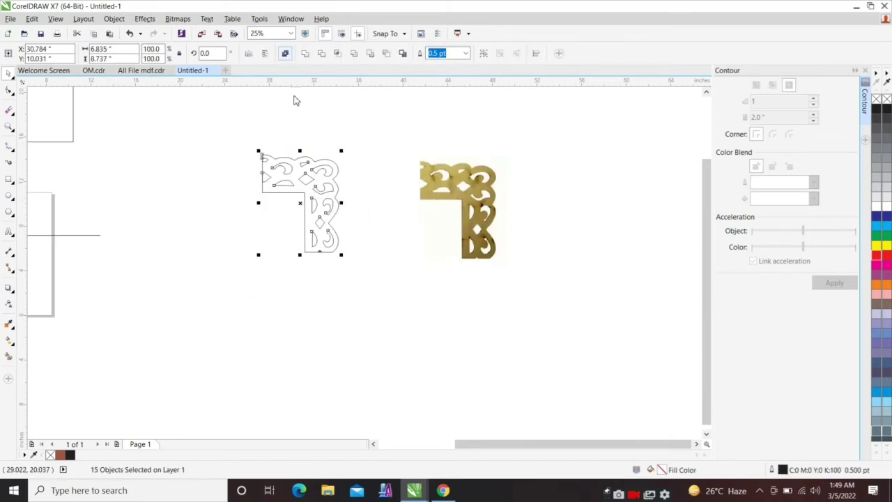
key(ctrl+l)
With the Shape tool, delete the kinked node on the outer edge of the crescent under the second upper scallop
scroll(304, 179, up, 1)
scroll(258, 166, up, 1)
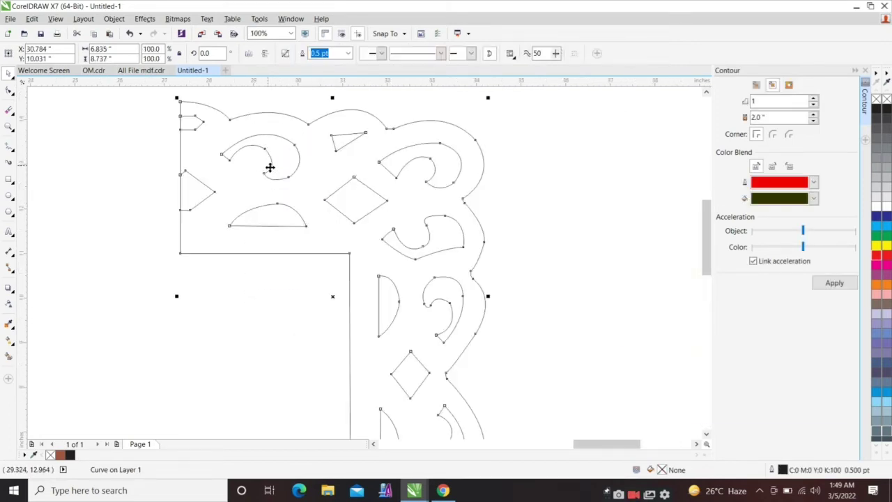
key(F10)
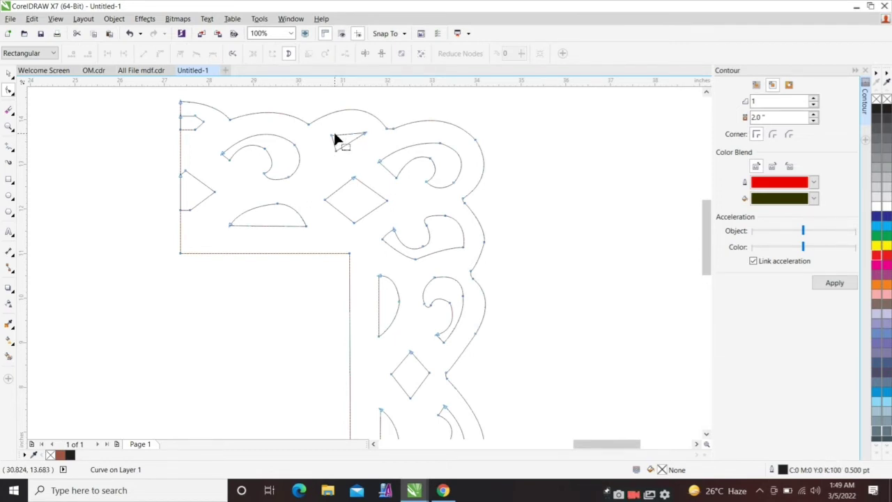
scroll(299, 143, up, 2)
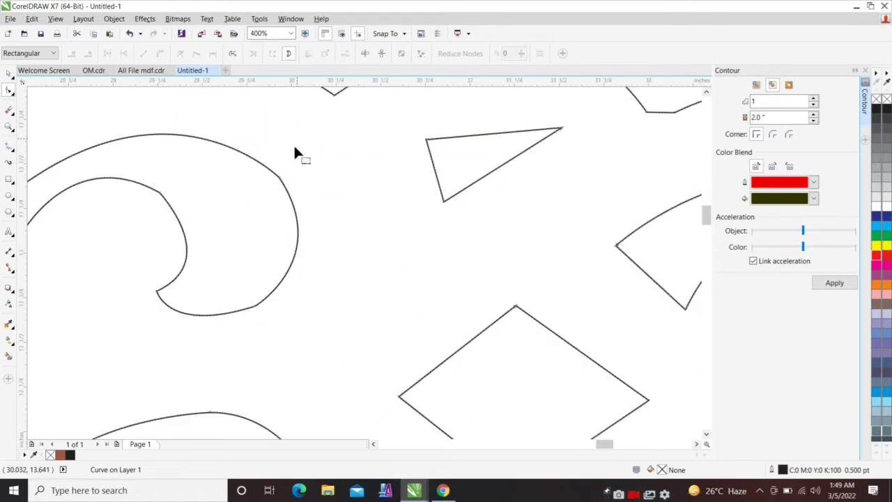
scroll(289, 179, down, 1)
scroll(286, 179, up, 1)
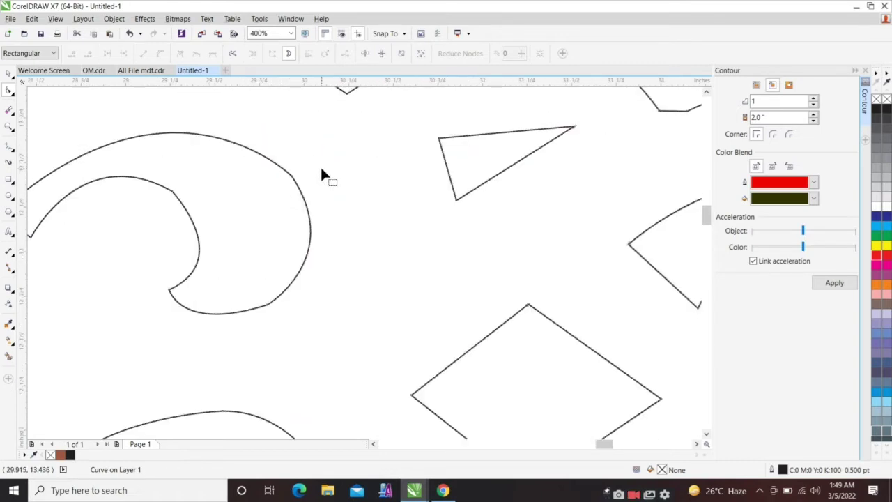
drag(318, 161, 282, 201)
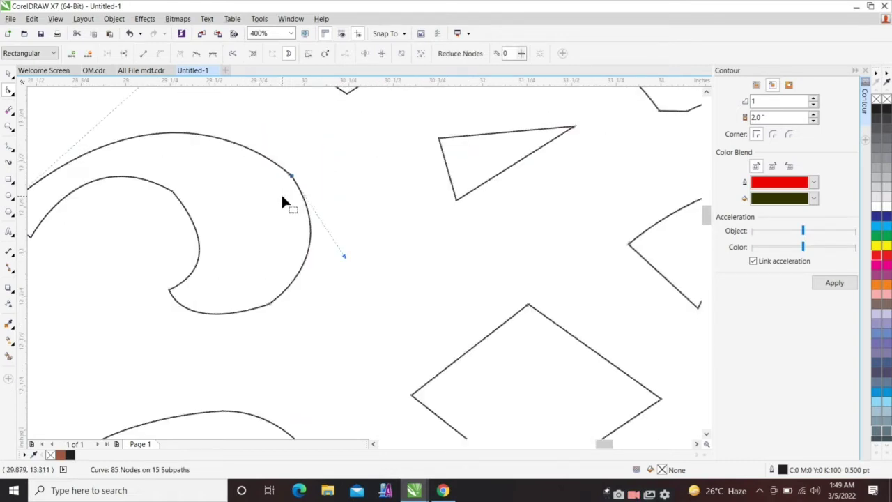
key(Delete)
scroll(281, 192, down, 1)
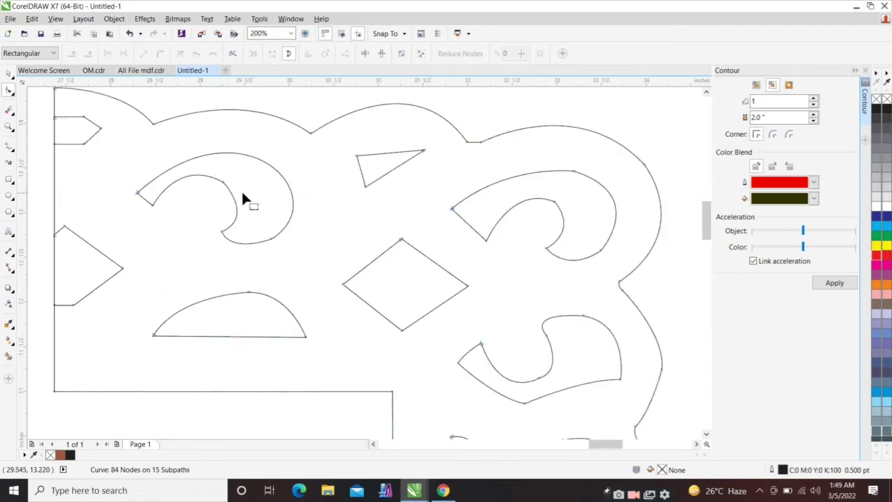
Smooth that crescent's inner edge by adding a node at the top of the arc and deleting the kinked node
double_click(205, 174)
scroll(205, 175, up, 1)
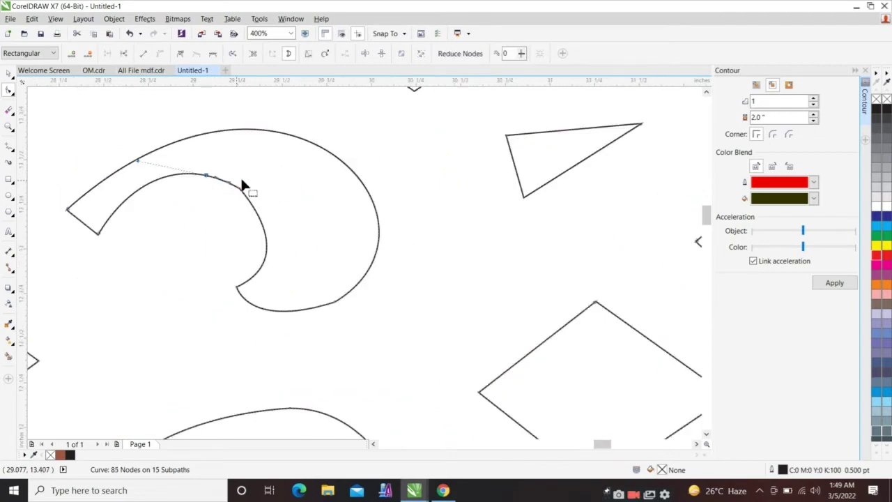
key(Delete)
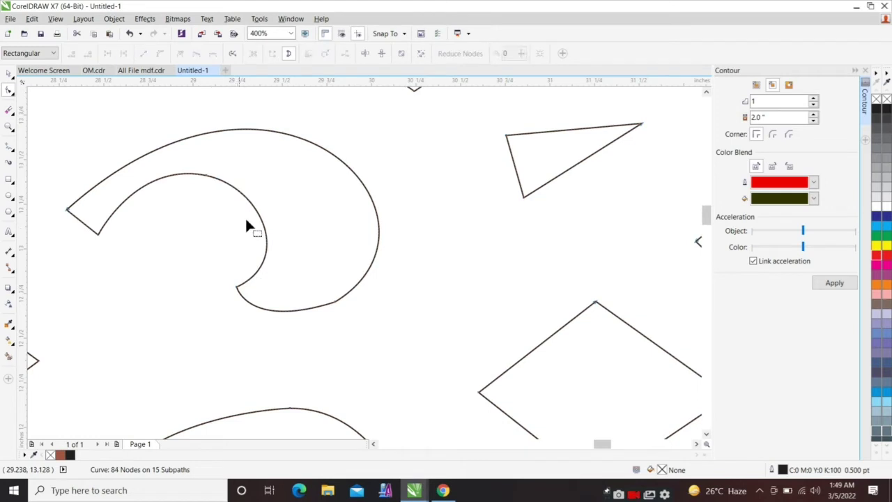
Delete the kinked node at the top of the outer edge of the crescent in the corner lobe
scroll(254, 213, down, 1)
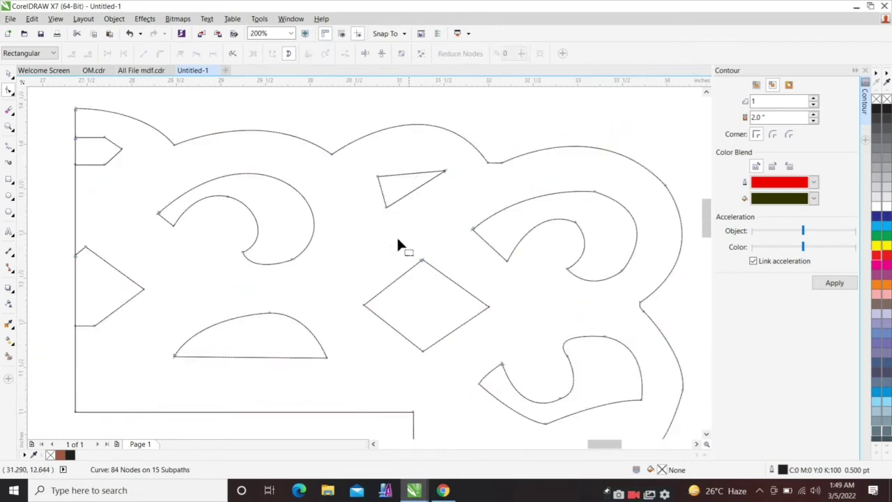
scroll(481, 230, down, 2)
scroll(540, 206, up, 3)
drag(517, 177, 518, 174)
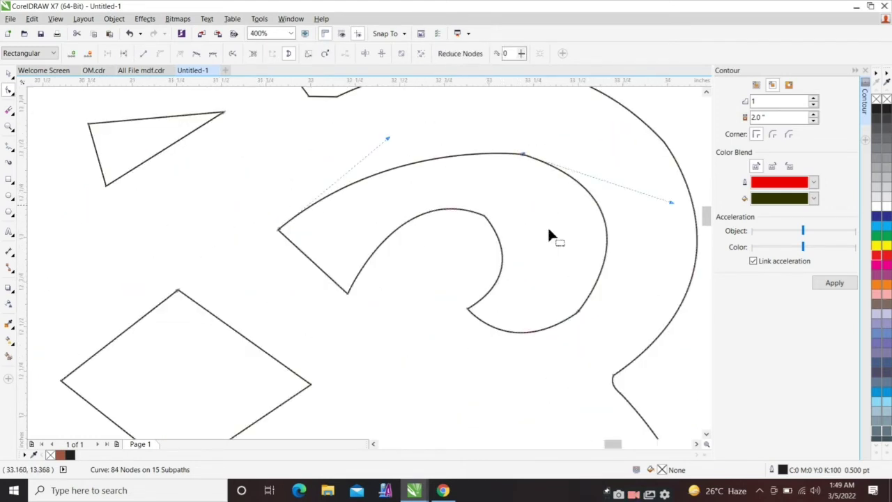
key(Delete)
Smooth the inner edge of the corner lobe's crescent by adding a node near the arc's top and deleting the kinked node
double_click(464, 210)
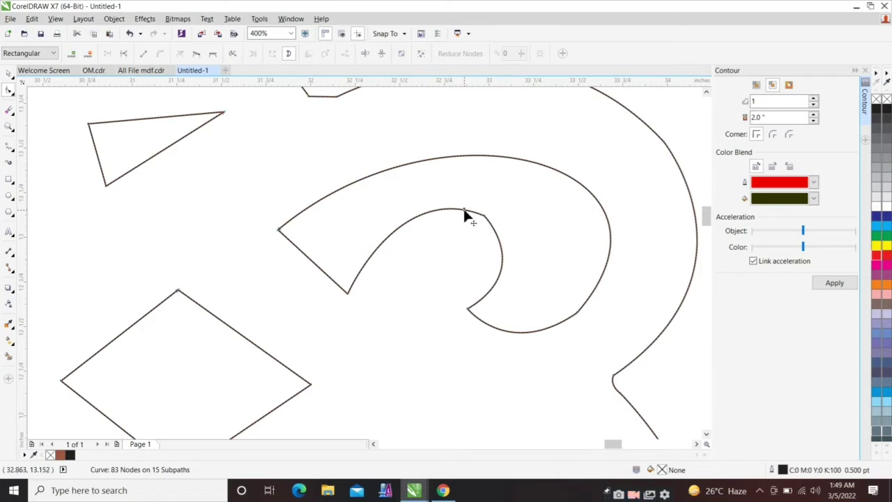
drag(505, 207, 478, 234)
key(Delete)
On the hooked cutout below the corner crescent, delete the kinked node of the concave inner edge and the node on the upper arc
scroll(436, 185, down, 3)
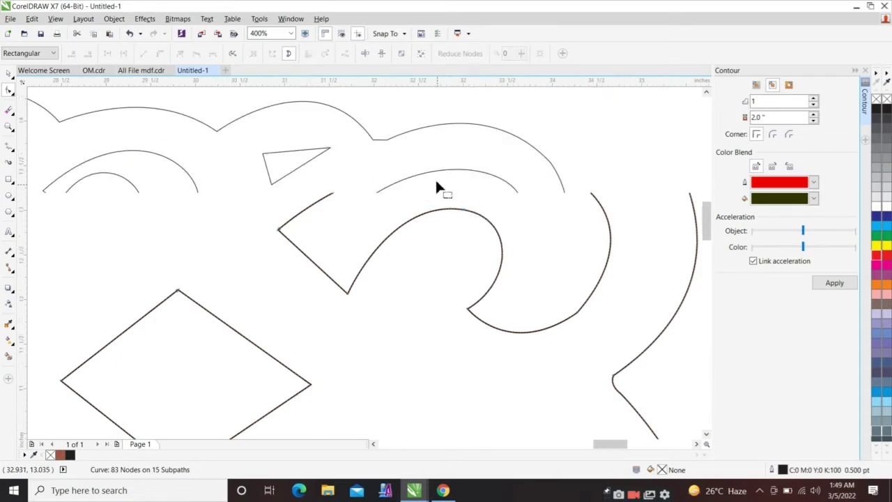
scroll(449, 269, up, 1)
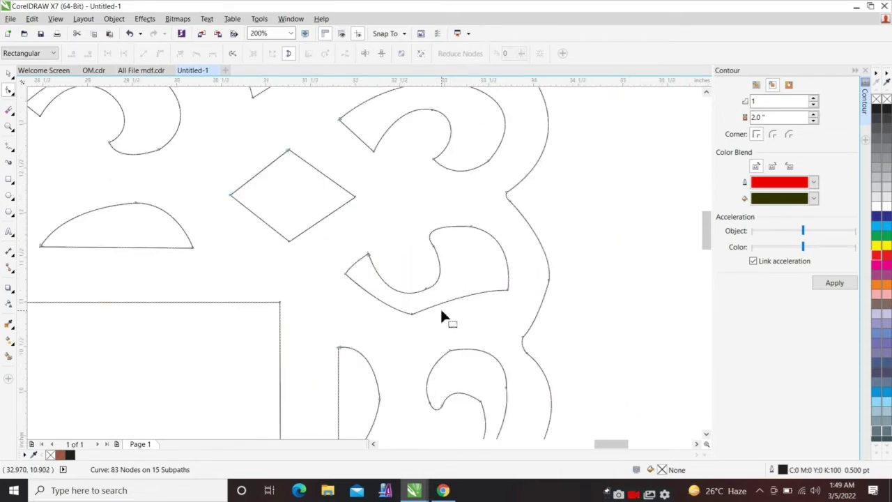
scroll(444, 318, up, 1)
drag(394, 246, 425, 281)
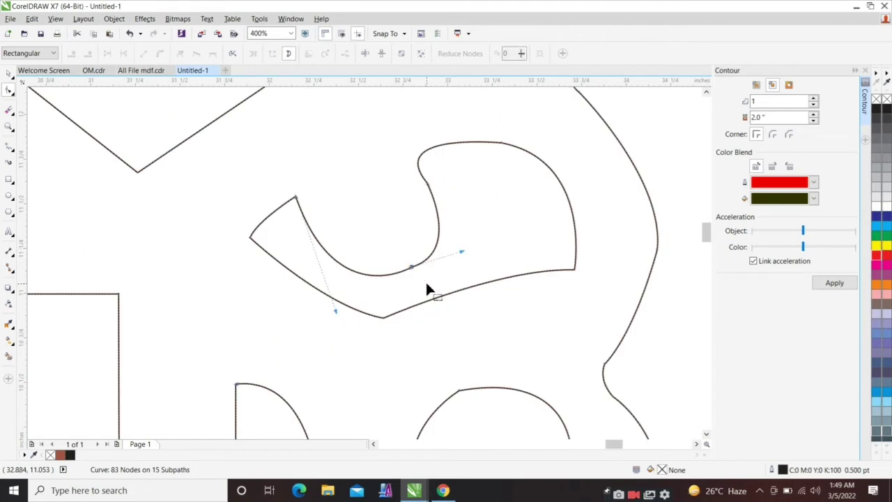
key(Delete)
click(495, 138)
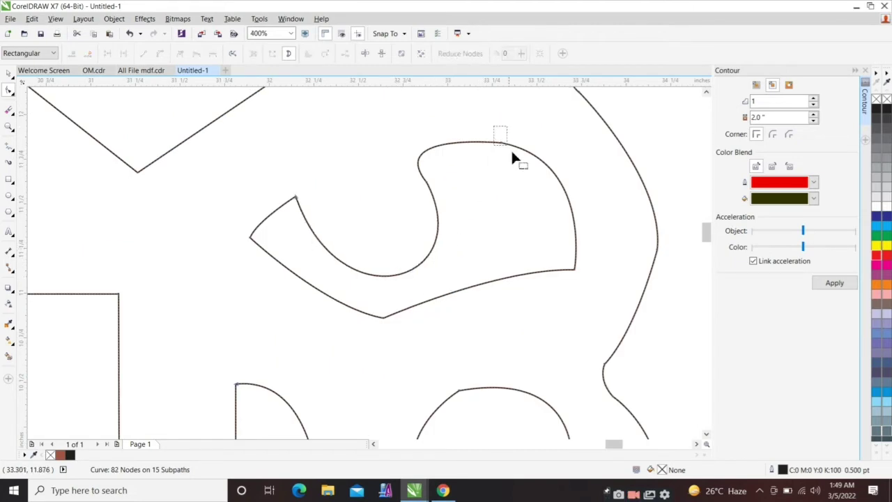
key(Delete)
Delete the extra node on the outer edge of the comma-shaped cutout in the next lobe down
scroll(517, 196, down, 1)
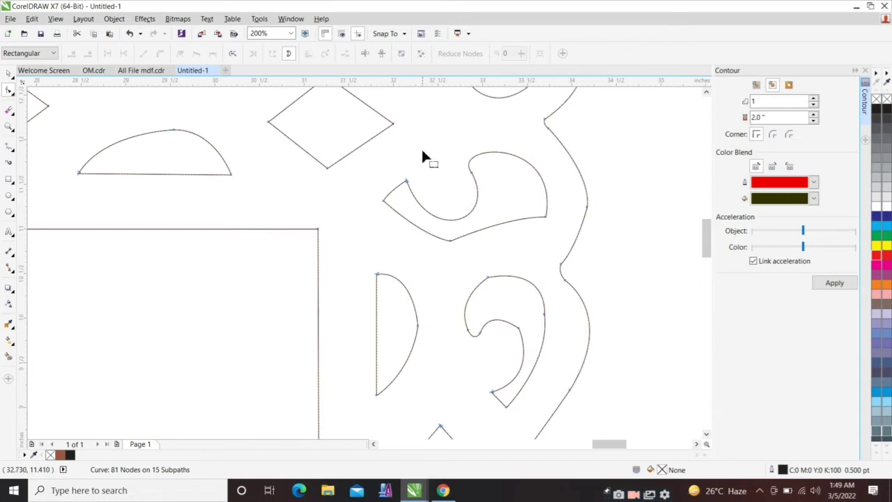
scroll(474, 256, down, 2)
scroll(481, 257, up, 3)
drag(469, 159, 515, 216)
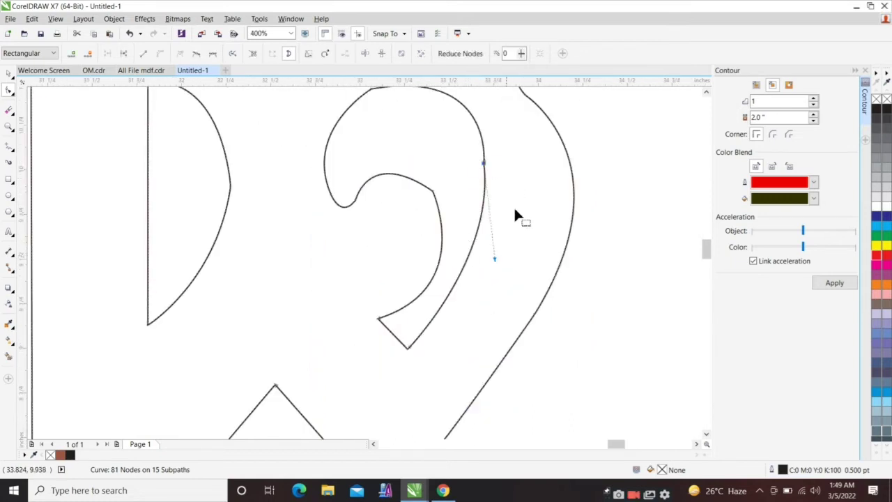
key(Delete)
click(427, 194)
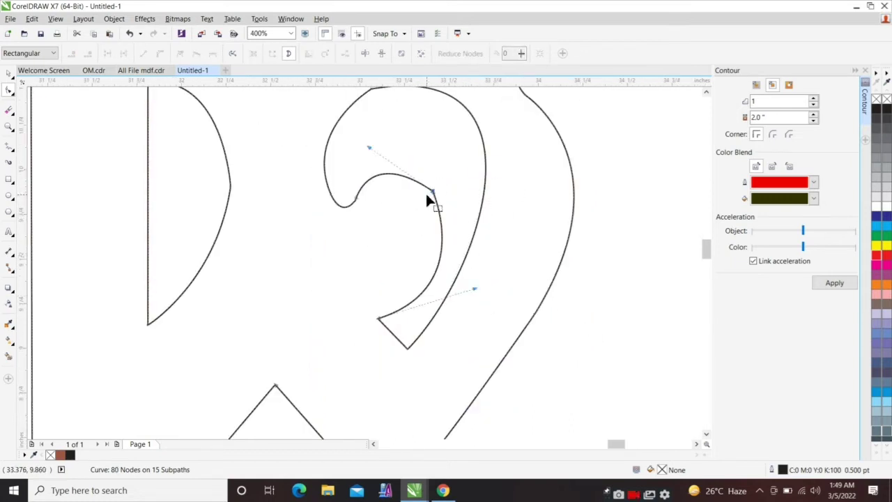
key(Delete)
key(ctrl+z)
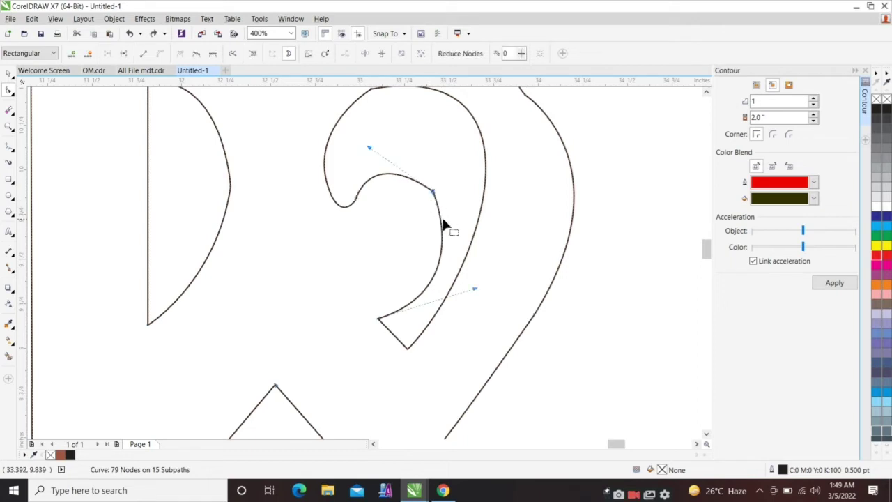
Add a node lower on the comma-shaped cutout's inner edge and delete the kinked node above it
double_click(441, 222)
click(428, 197)
key(Delete)
Delete the middle node on the curved side of the upper half-round cutout beside the frame's vertical inner edge
scroll(428, 209, down, 1)
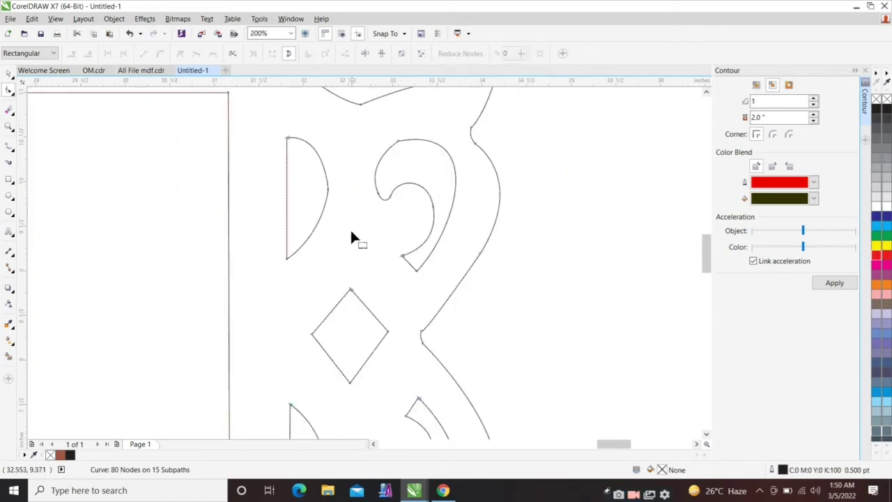
scroll(351, 235, down, 1)
scroll(356, 237, up, 2)
click(313, 227)
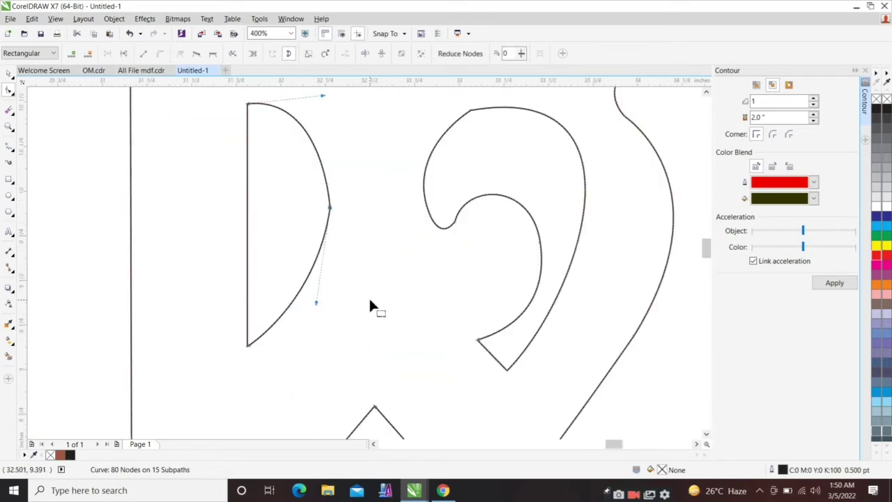
key(Delete)
Smooth the crescent in the lowest lobe by removing the kinked nodes on its outer and inner edges
scroll(370, 231, down, 2)
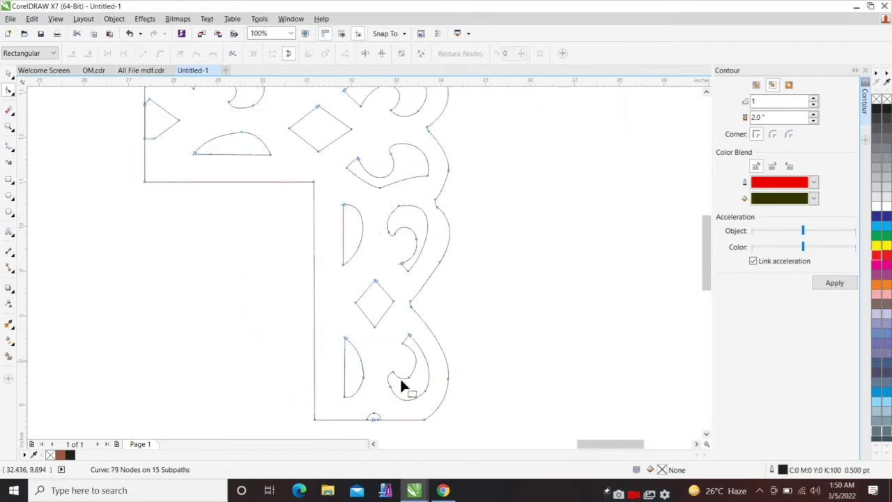
scroll(412, 384, up, 2)
drag(427, 371, 509, 418)
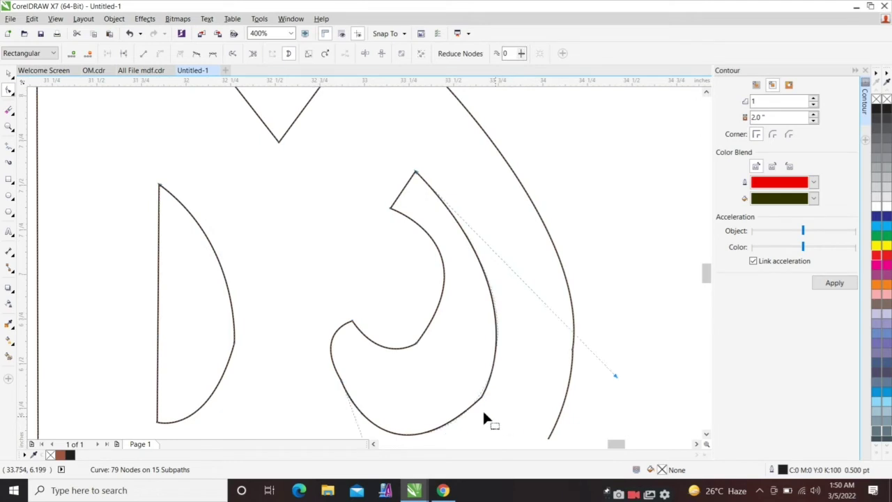
key(Delete)
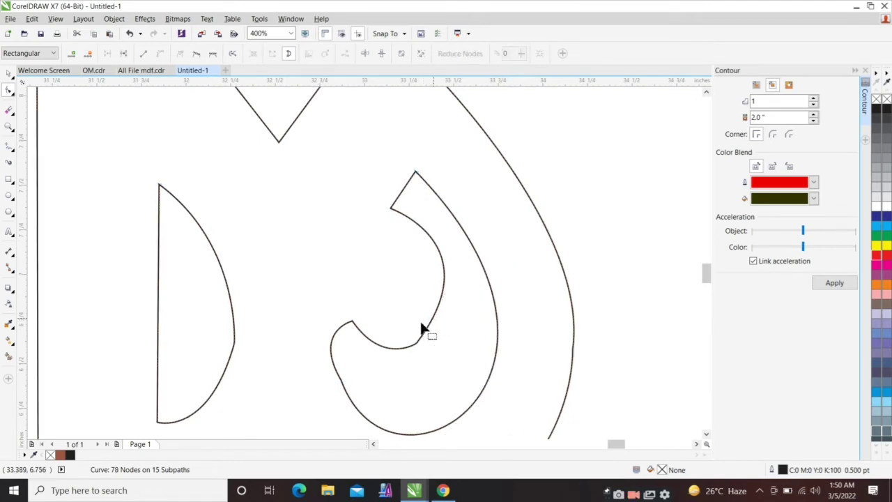
drag(396, 325, 435, 365)
Delete the kinked node on the curved side of the lower half-round cutout
scroll(359, 355, down, 1)
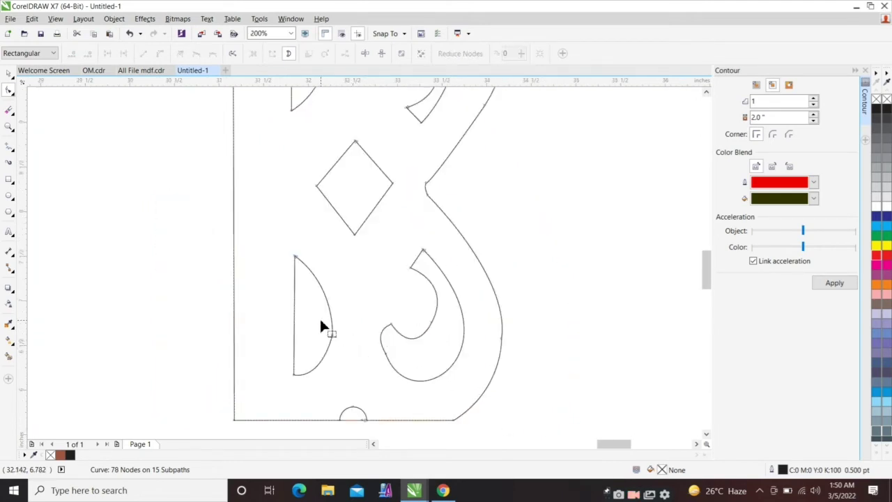
drag(321, 326, 349, 362)
key(Delete)
Delete the top node of the half-round cutout above the horizontal inner edge, then finish node editing and deselect the frame
scroll(349, 359, down, 2)
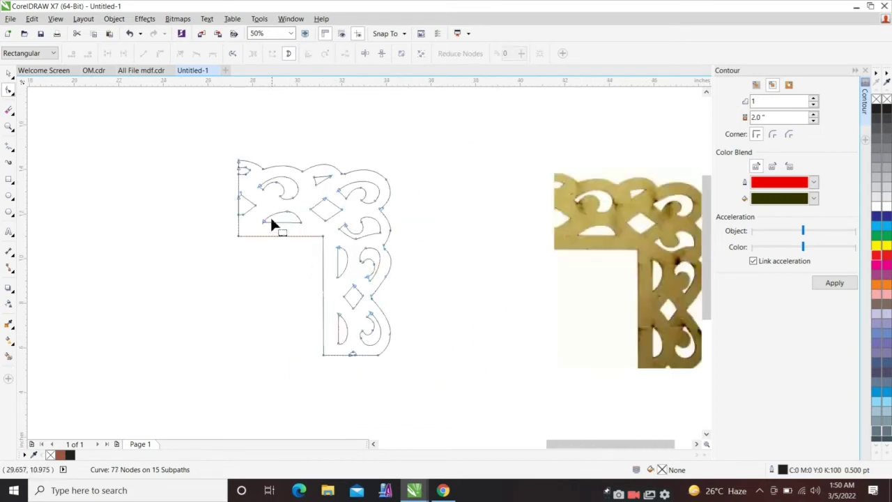
scroll(272, 223, up, 3)
click(313, 300)
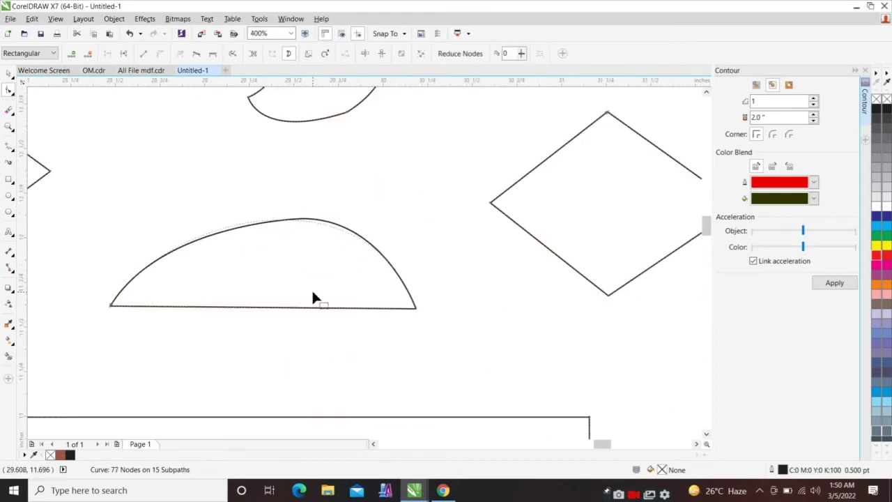
key(Delete)
scroll(315, 286, down, 2)
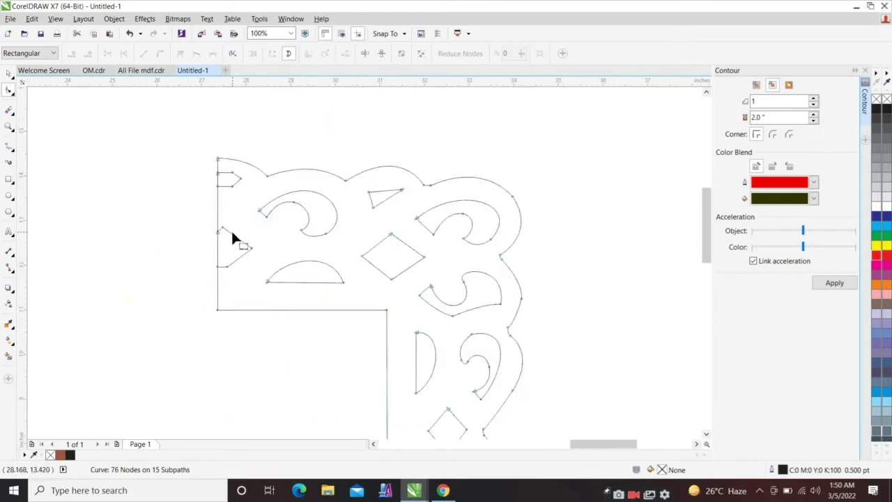
scroll(218, 245, up, 1)
scroll(197, 228, down, 1)
key(space)
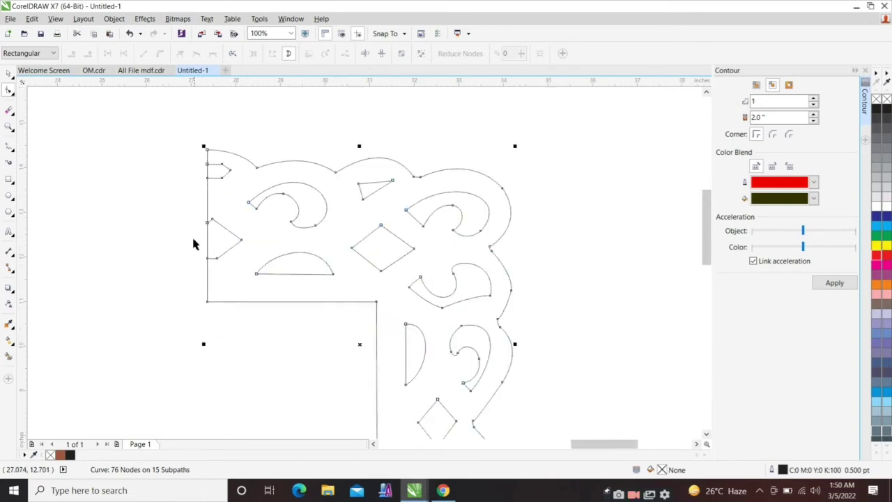
click(175, 244)
Draw a rectangle about 3.385 by 0.612 inches between the frame's horizontal inner edge and the half-round cutout's base
scroll(180, 209, down, 1)
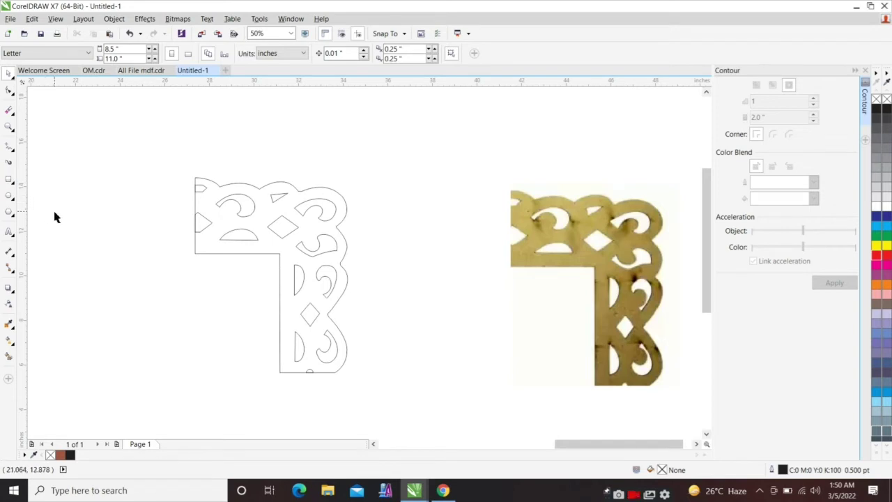
click(9, 180)
scroll(214, 235, up, 2)
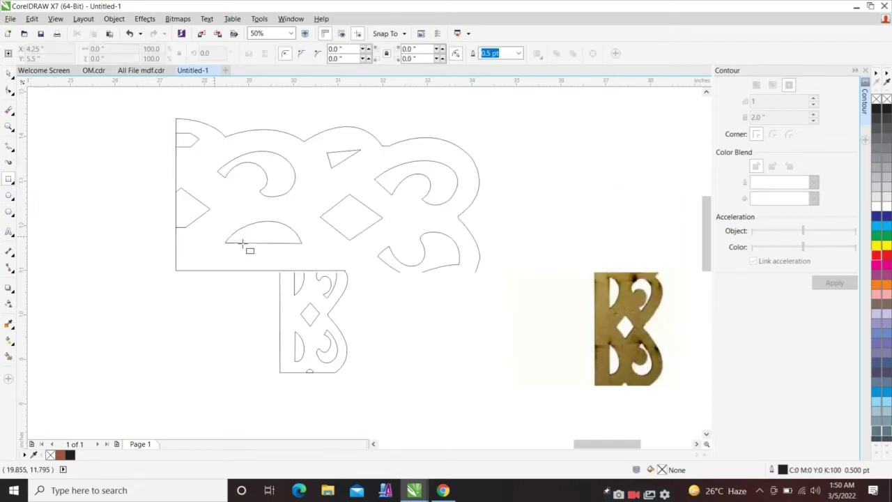
drag(177, 271, 327, 243)
scroll(241, 245, up, 4)
scroll(244, 237, up, 2)
scroll(249, 226, down, 6)
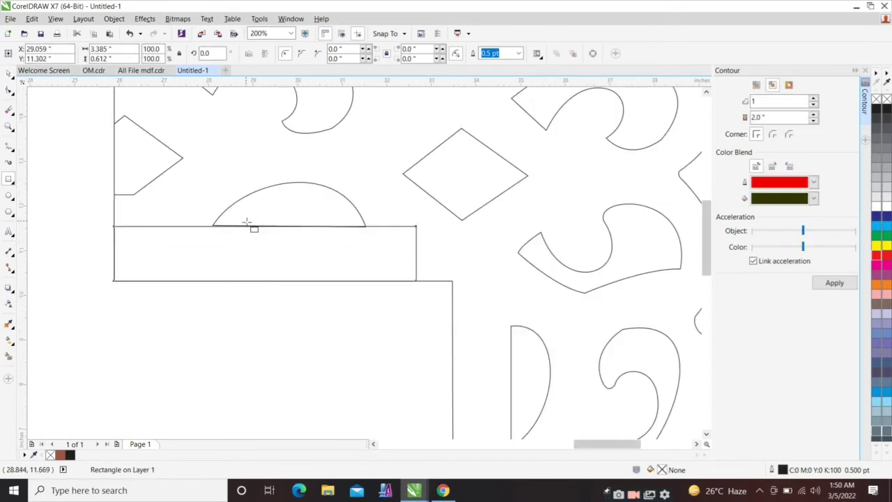
Widen the rectangle to about 4.207 inches, past the frame's inner corner
drag(334, 237, 372, 247)
click(244, 280)
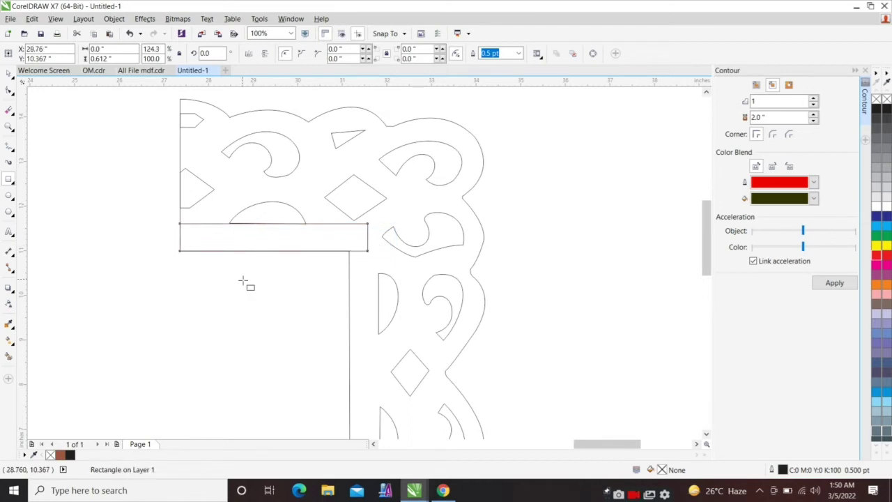
scroll(266, 225, up, 1)
click(251, 255)
key(space)
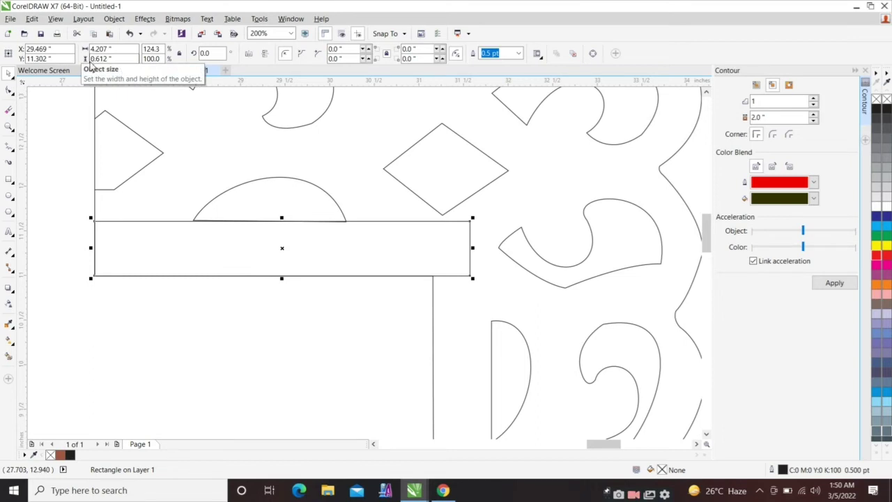
Select the combined frame curve and break it apart into separate curves
click(155, 300)
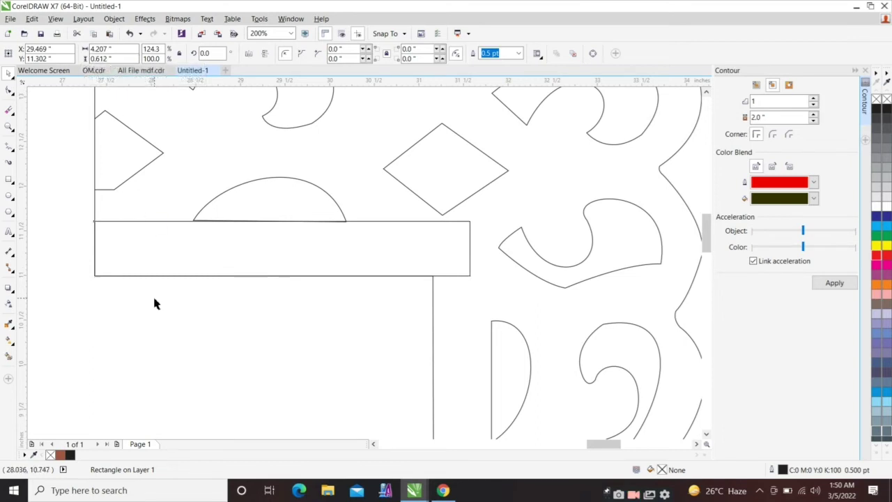
click(208, 248)
click(216, 345)
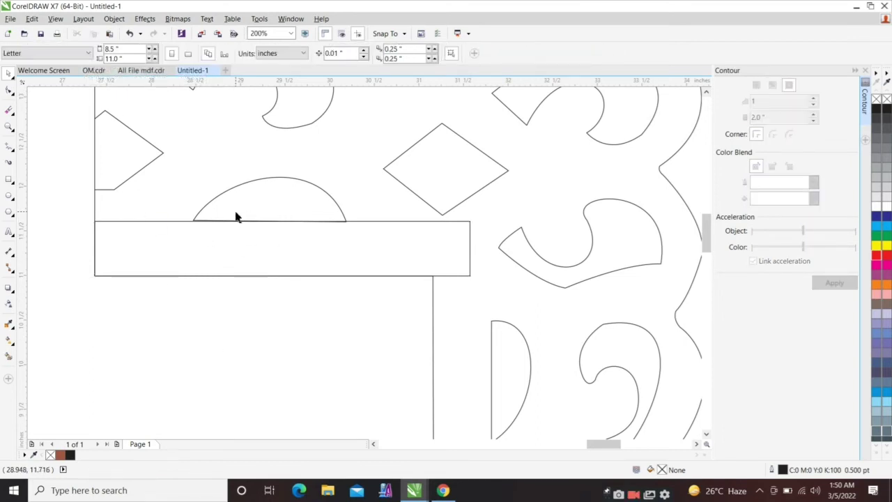
click(203, 214)
click(337, 58)
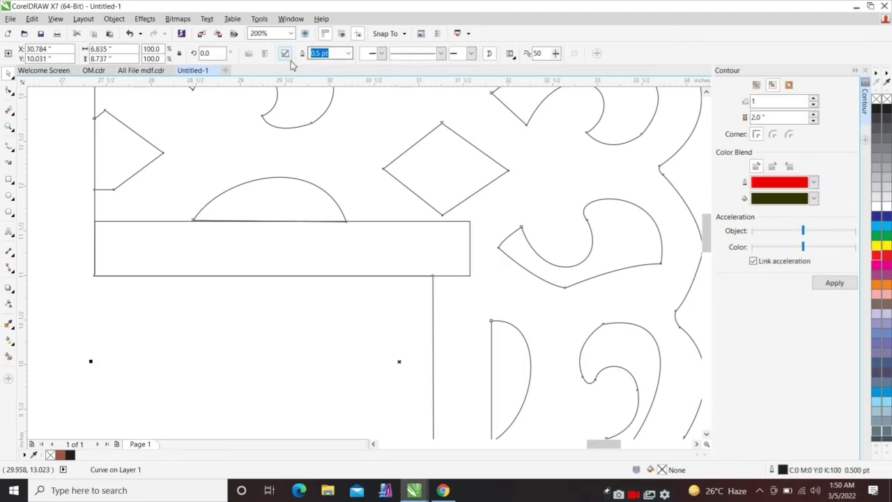
click(257, 218)
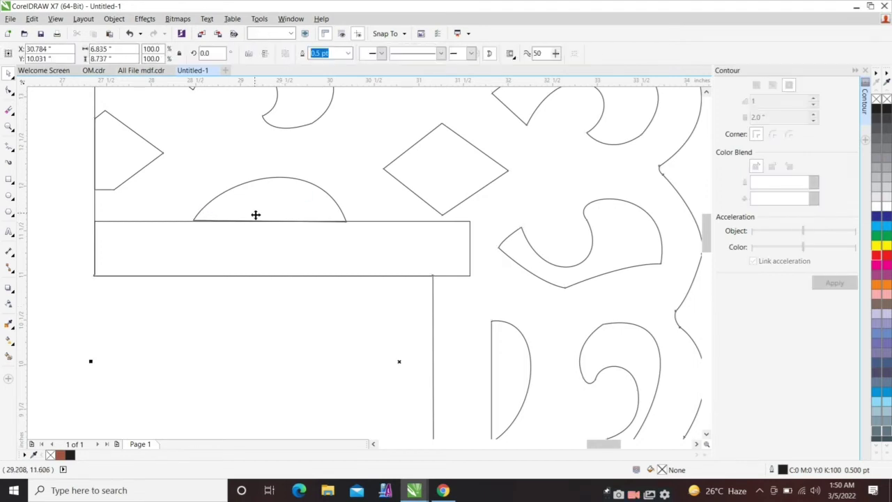
click(221, 305)
Align the half-round cutout's top with the rectangle's top edge, and select the cutout alone
drag(166, 327, 370, 170)
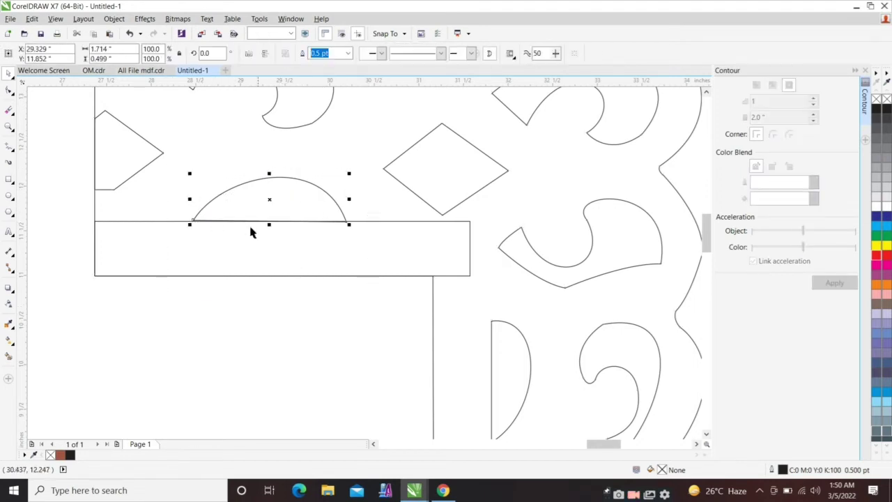
shift+click(198, 262)
key(t)
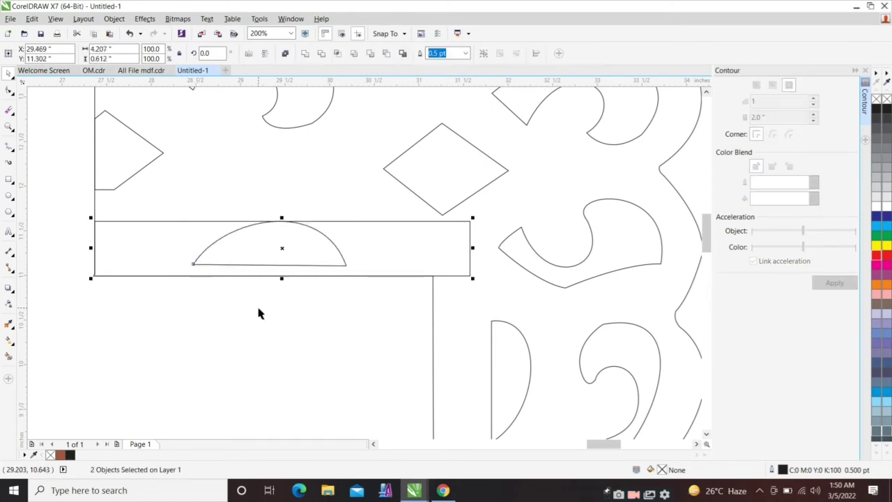
click(257, 304)
click(284, 258)
click(269, 299)
click(275, 269)
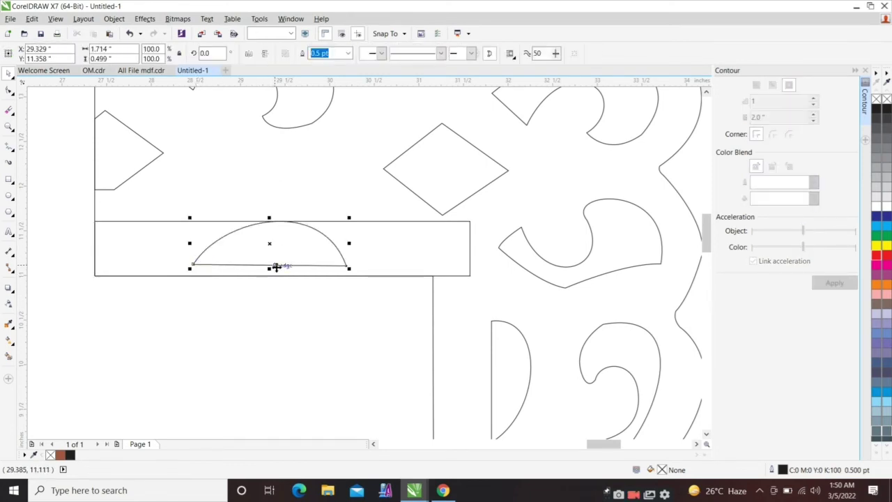
drag(269, 269, 283, 195)
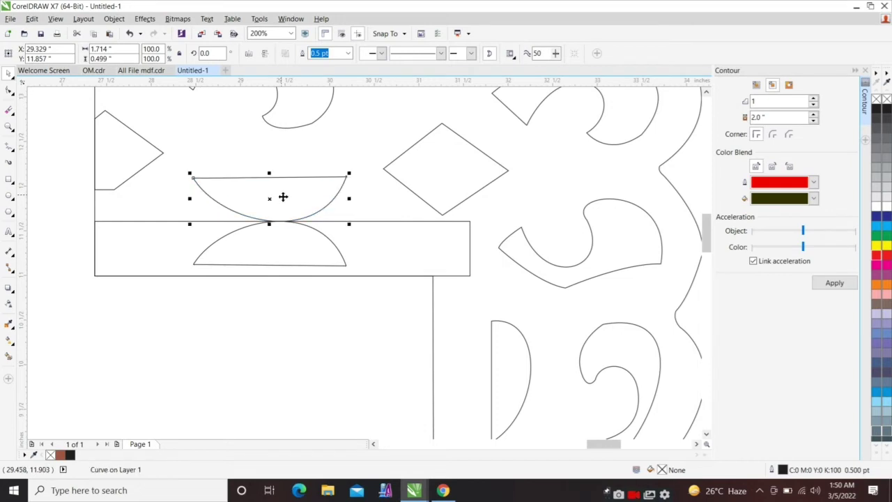
click(269, 243)
click(199, 322)
key(ctrl+z)
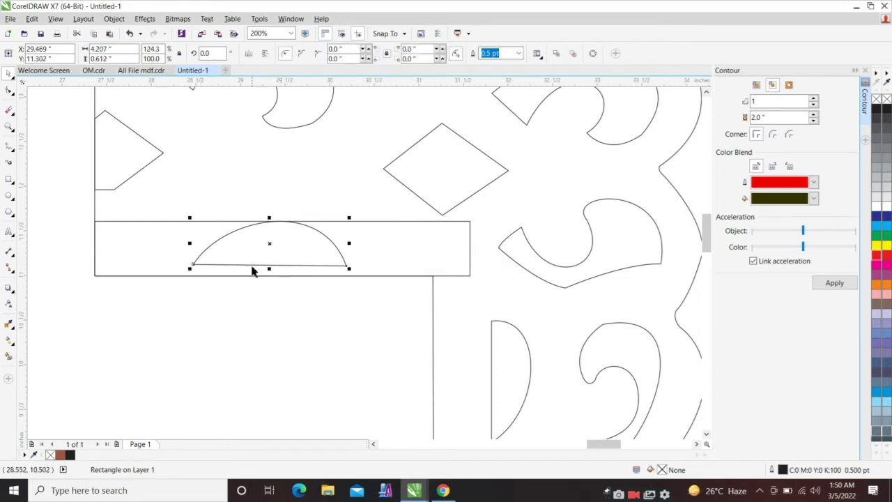
Flip the half-round cutout upward over the rectangle's top edge, then mirror it vertically so its flat base rests on that edge
drag(271, 269, 272, 174)
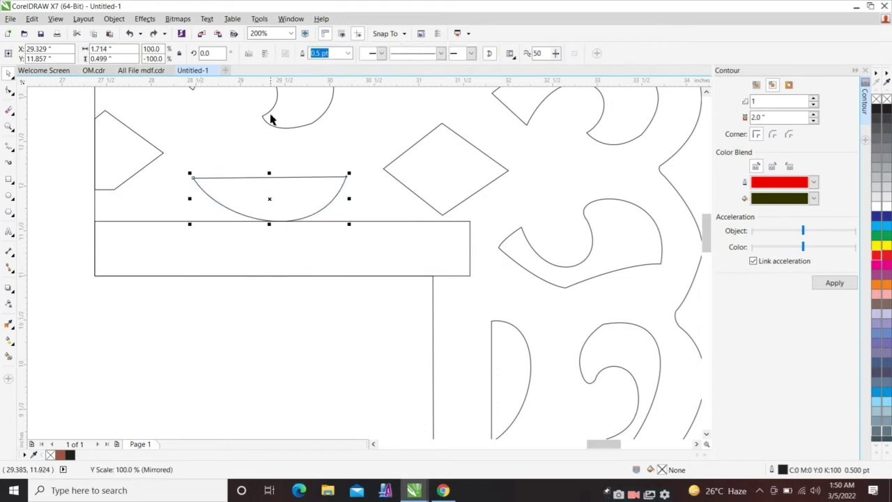
click(263, 54)
click(213, 246)
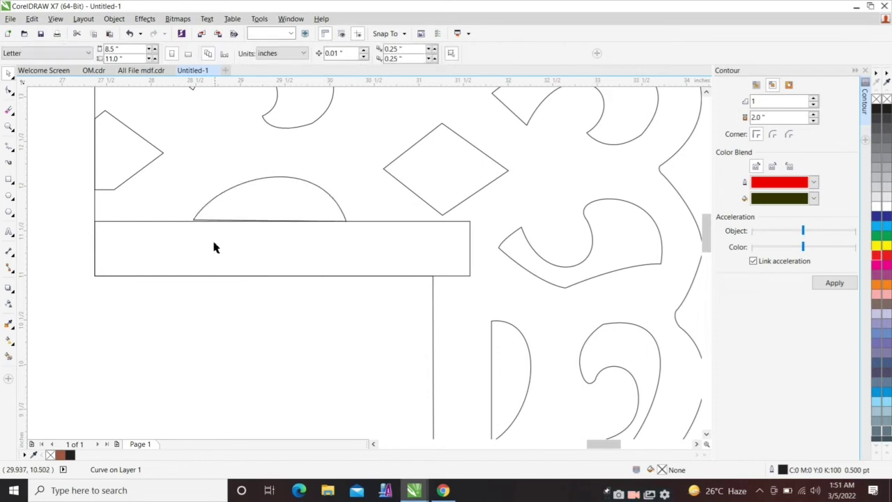
Try to move the half-round cutout's left corner node down onto the rectangle's top edge
scroll(202, 226, up, 3)
scroll(179, 225, down, 3)
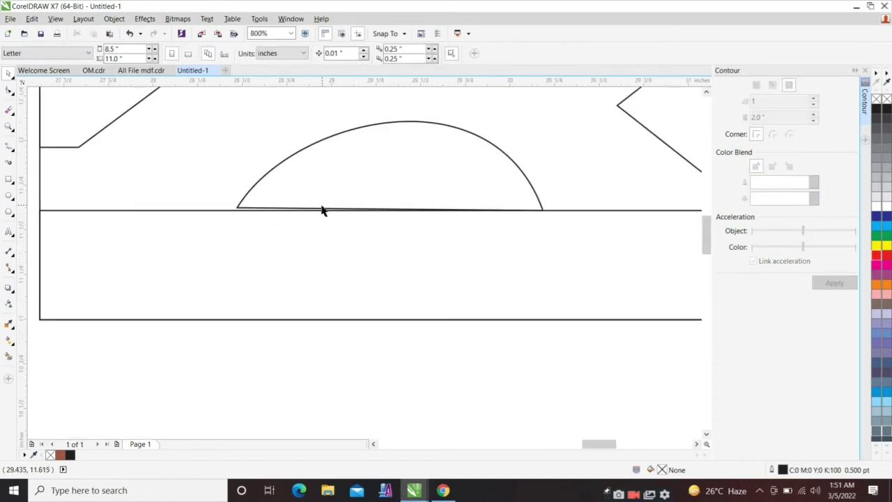
scroll(445, 206, up, 2)
scroll(440, 205, up, 2)
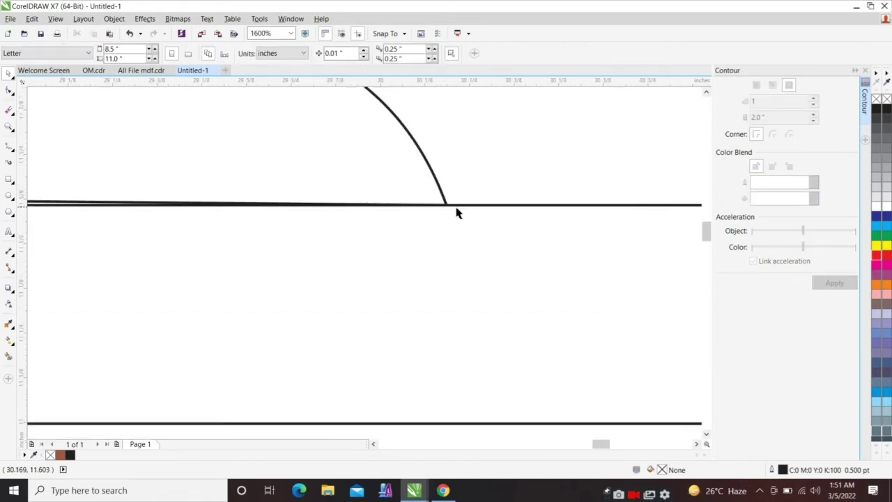
scroll(418, 211, down, 4)
scroll(363, 219, up, 1)
scroll(436, 202, up, 2)
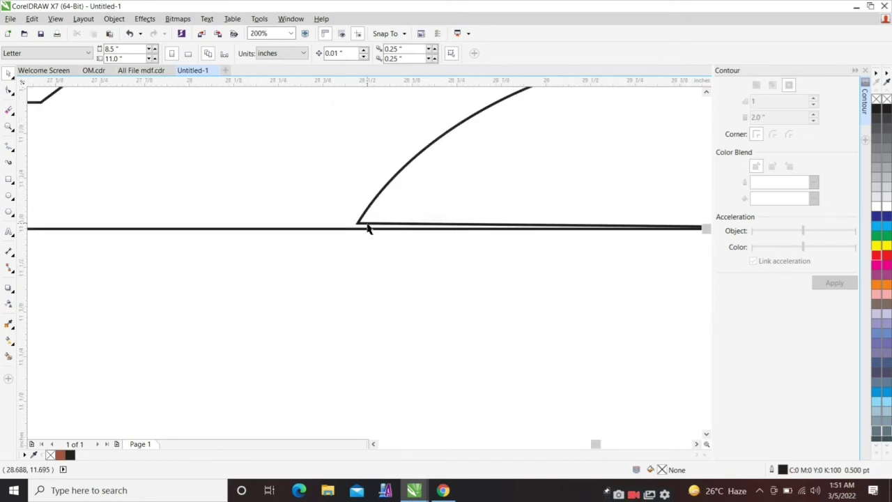
click(368, 228)
key(F10)
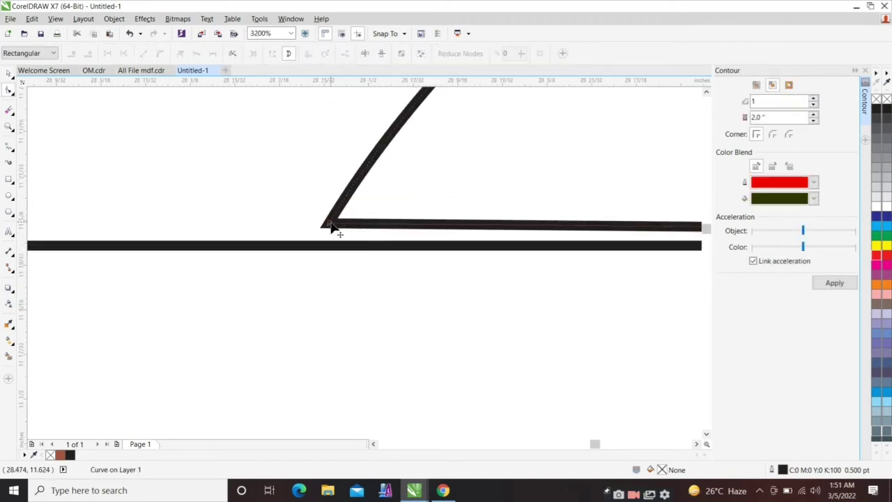
drag(332, 228, 325, 248)
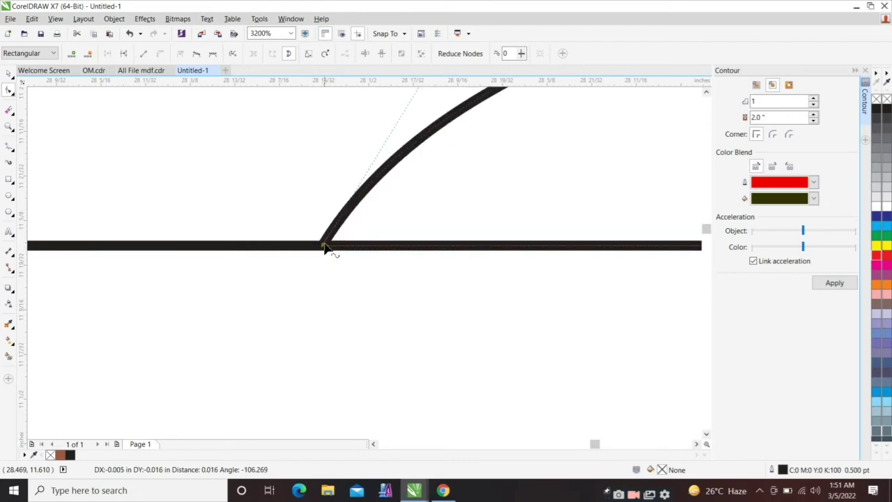
scroll(325, 249, down, 6)
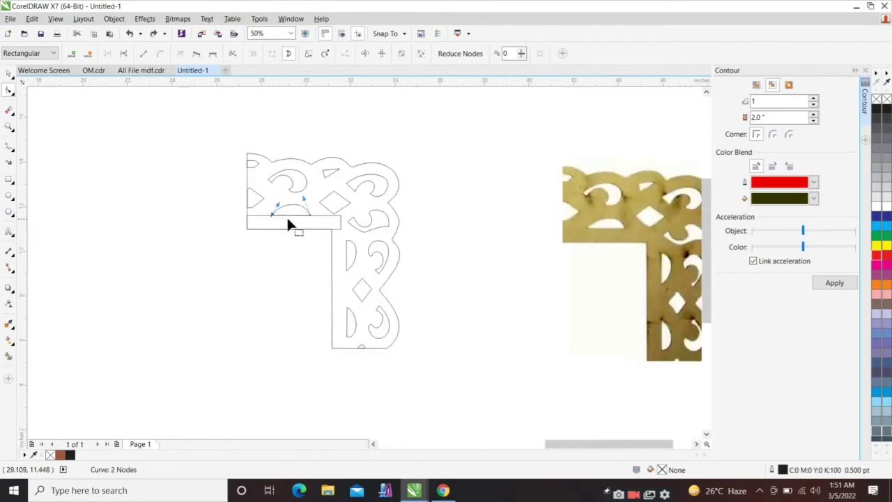
Move the half-round cutout's left corner node onto the rectangle's top edge so the flat base lies along it
scroll(287, 223, up, 4)
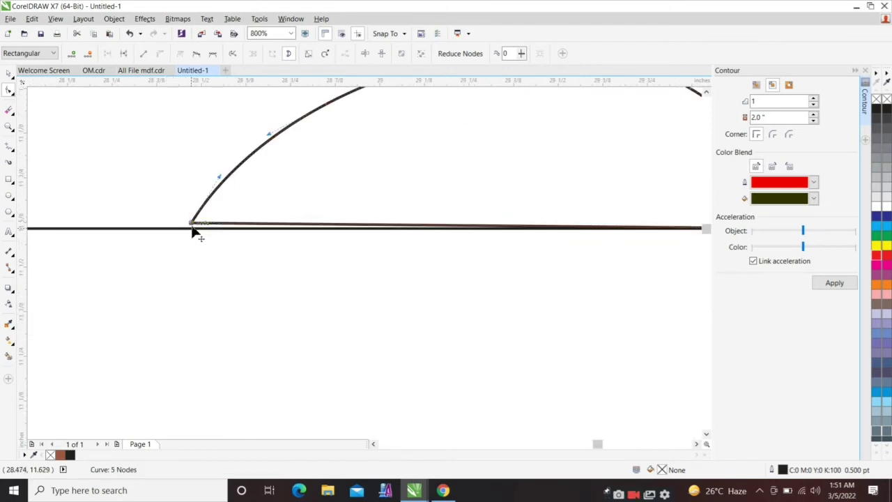
drag(192, 225, 192, 229)
scroll(190, 215, down, 2)
scroll(227, 216, down, 1)
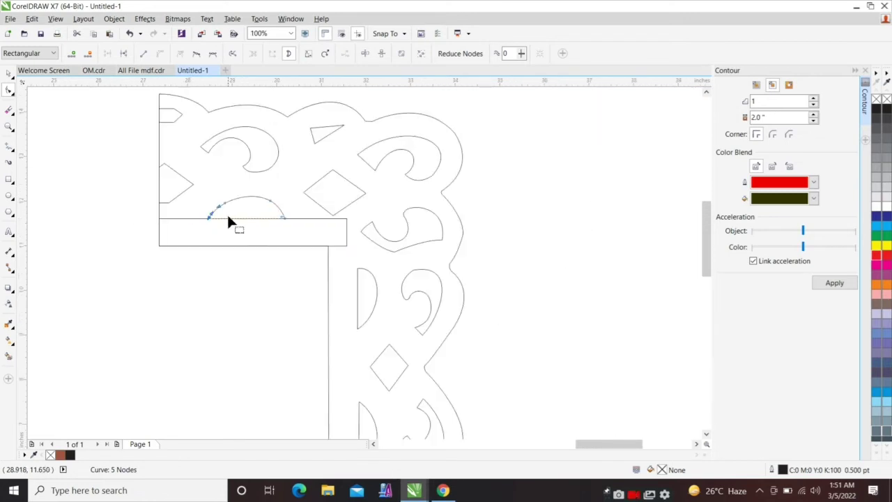
Delete two surplus nodes on the right half of the half-round cutout's arc, and deselect the curve
scroll(269, 220, up, 2)
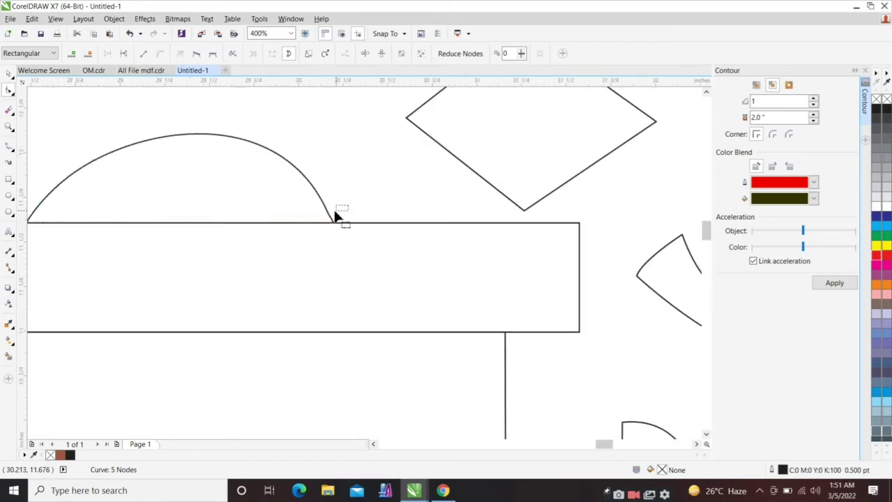
key(Delete)
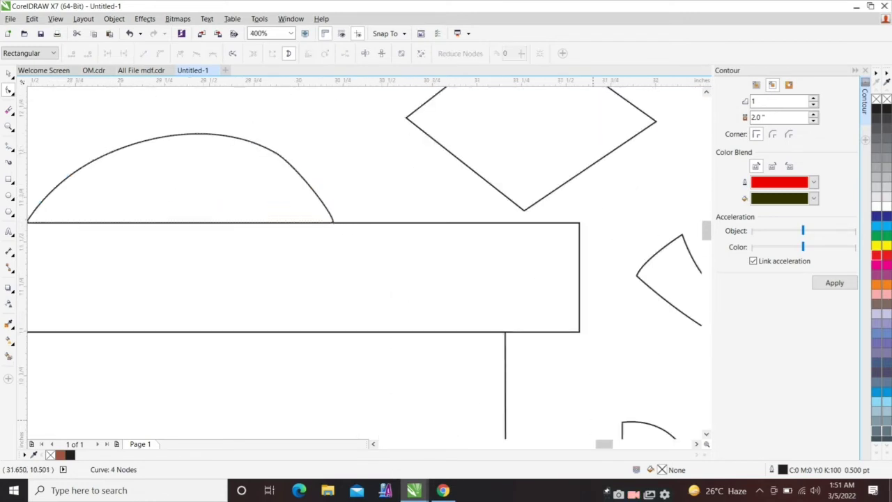
drag(241, 166, 242, 166)
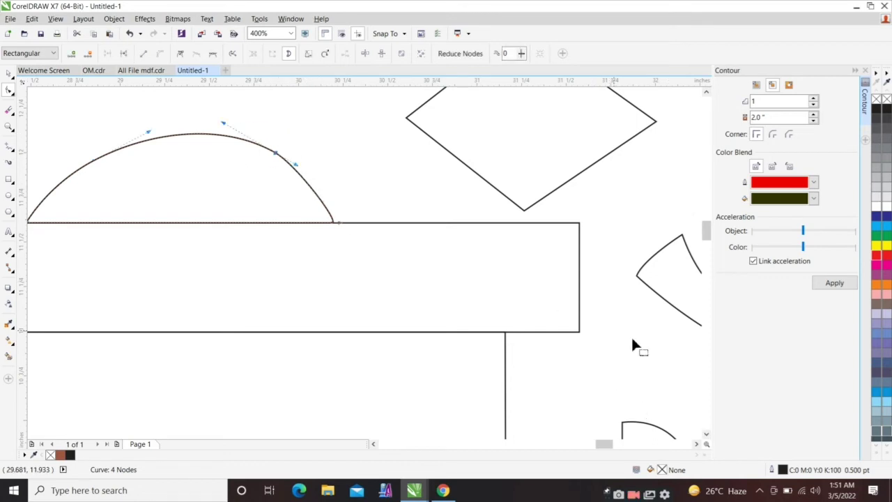
key(Delete)
scroll(488, 296, down, 1)
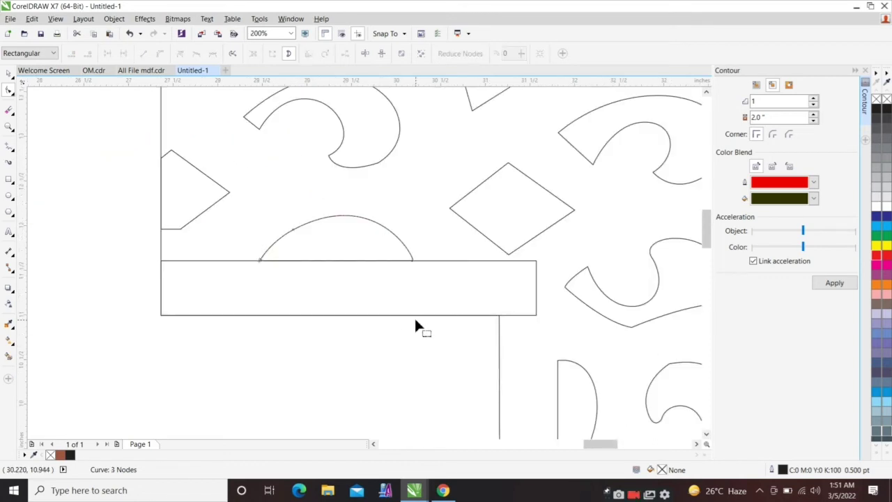
key(space)
click(355, 355)
Select the horizontal rectangle and rotate it to 270° so it stands upright
scroll(305, 256, down, 2)
scroll(383, 333, up, 2)
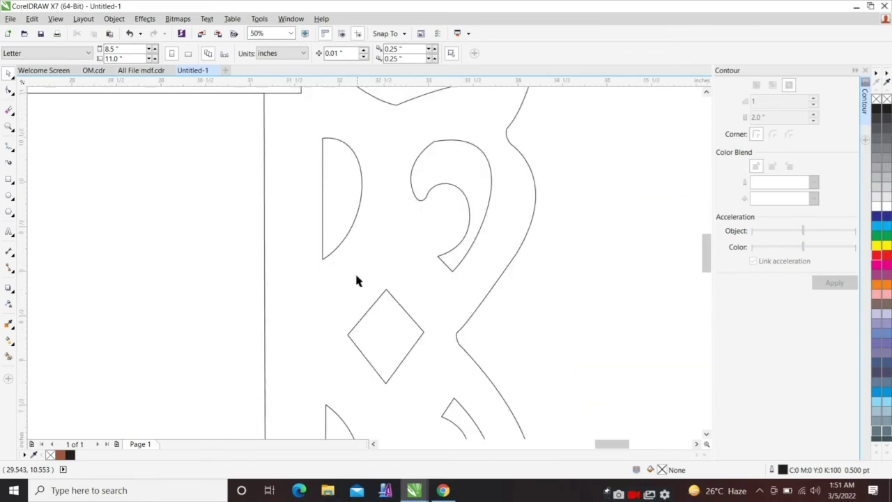
scroll(312, 237, down, 2)
click(211, 226)
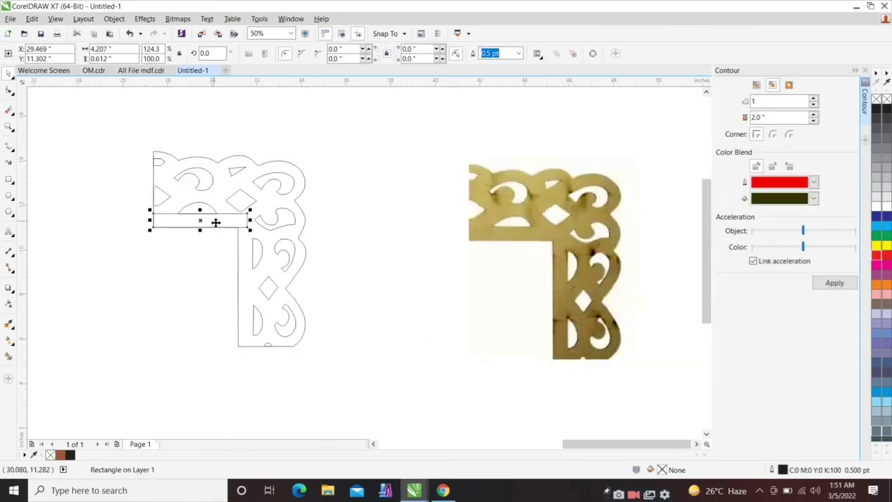
drag(255, 212, 207, 272)
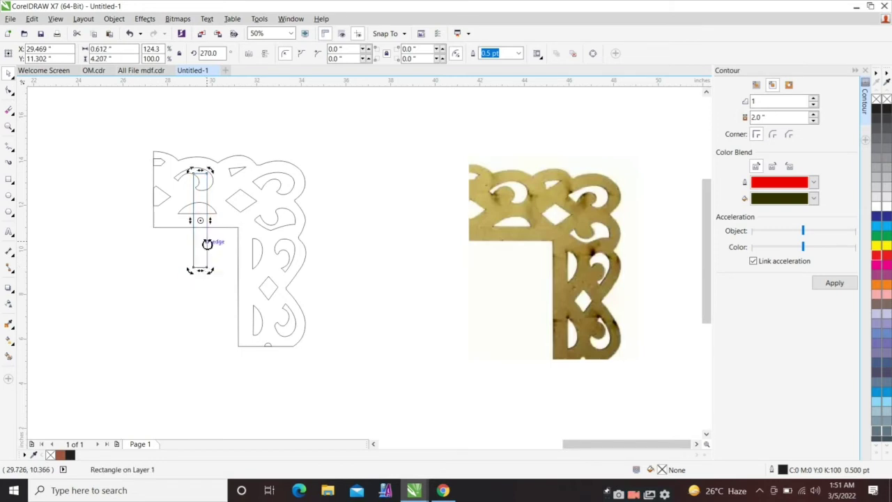
Move the upright rectangle against the frame's vertical inner edge and lengthen it downward to about 6.3 inches
drag(201, 234, 244, 245)
scroll(261, 249, up, 2)
scroll(244, 267, down, 2)
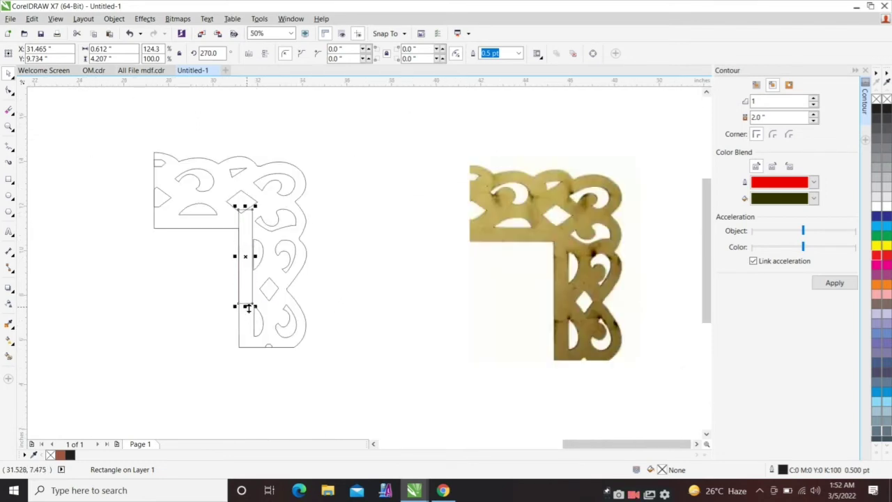
drag(248, 307, 248, 354)
drag(264, 323, 262, 323)
Select the lower half-round cutout on the vertical side and move its flat side onto the rectangle's right edge
scroll(261, 323, up, 3)
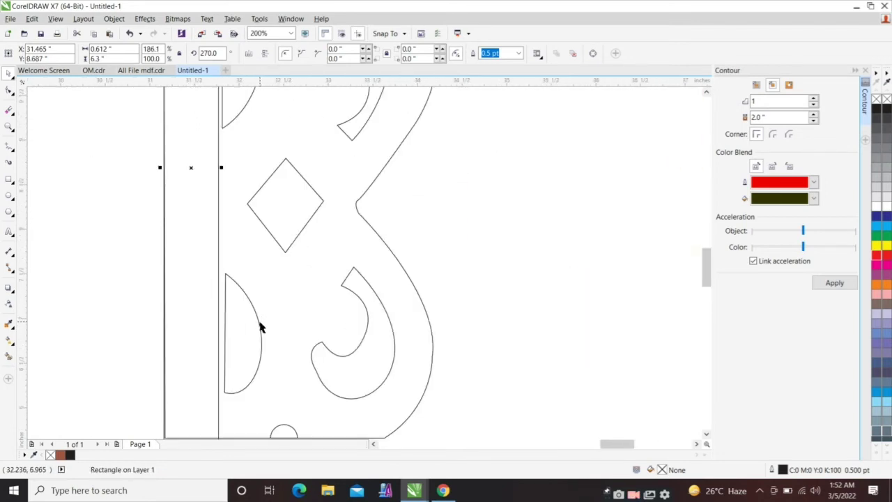
click(260, 330)
scroll(226, 338, up, 3)
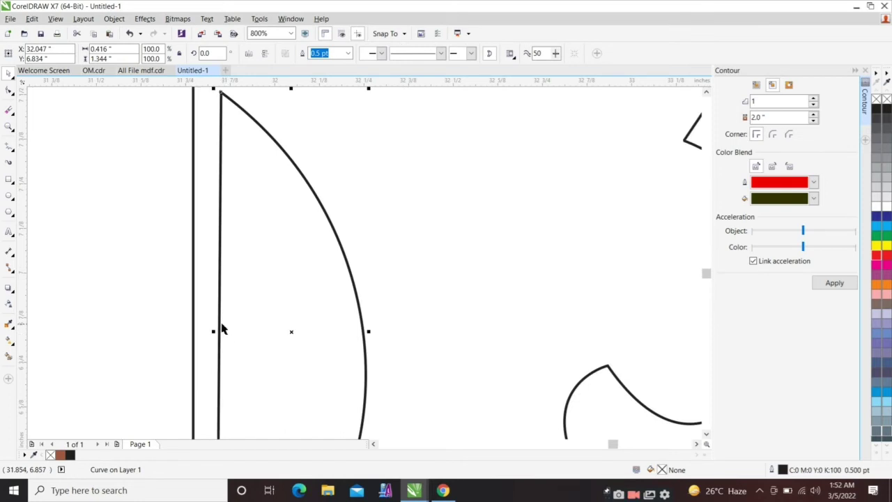
scroll(209, 293, down, 3)
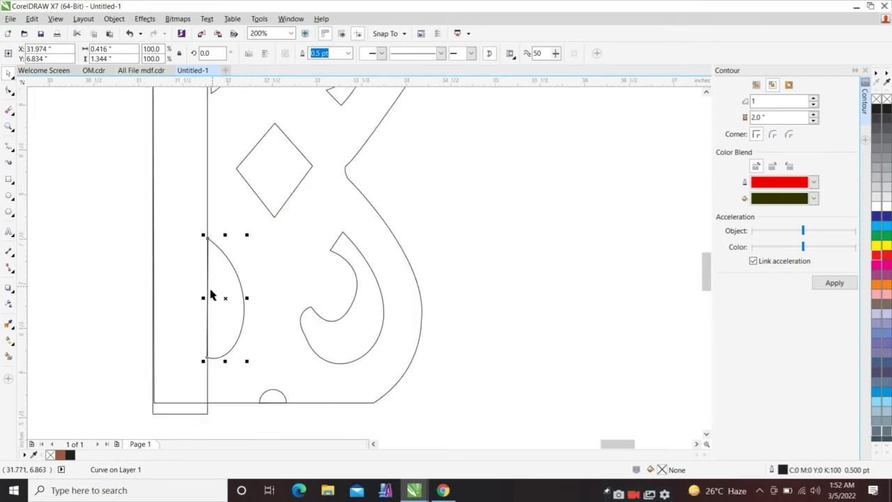
scroll(217, 242, up, 3)
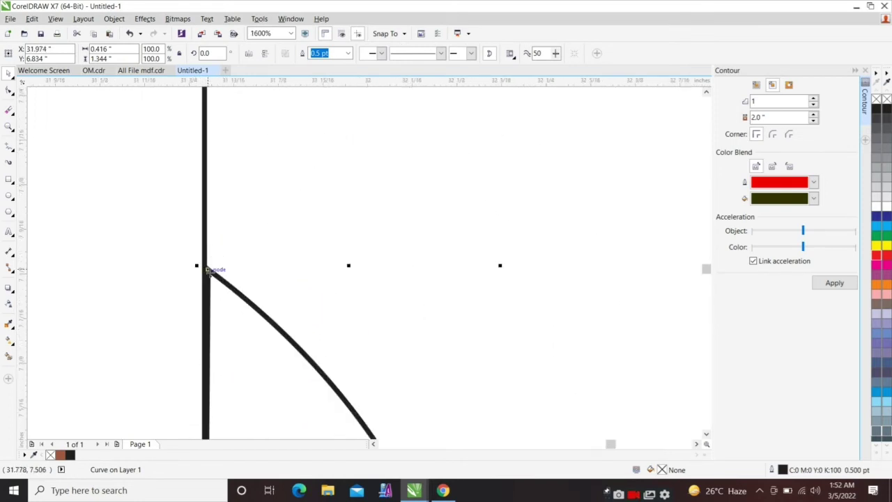
Try to straighten the lower half-round cutout's flat side by moving its upper corner node onto the rectangle's edge
key(F10)
scroll(209, 269, up, 2)
drag(211, 258, 196, 258)
scroll(211, 252, down, 4)
scroll(220, 263, down, 1)
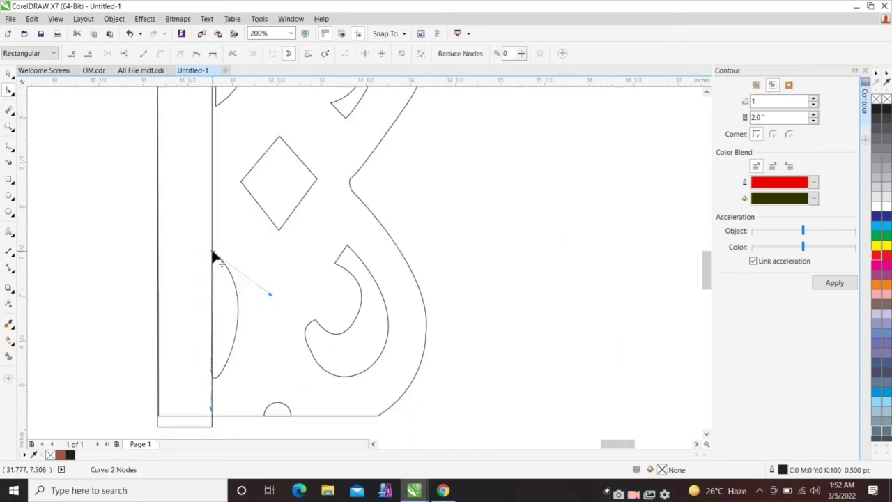
scroll(230, 304, down, 2)
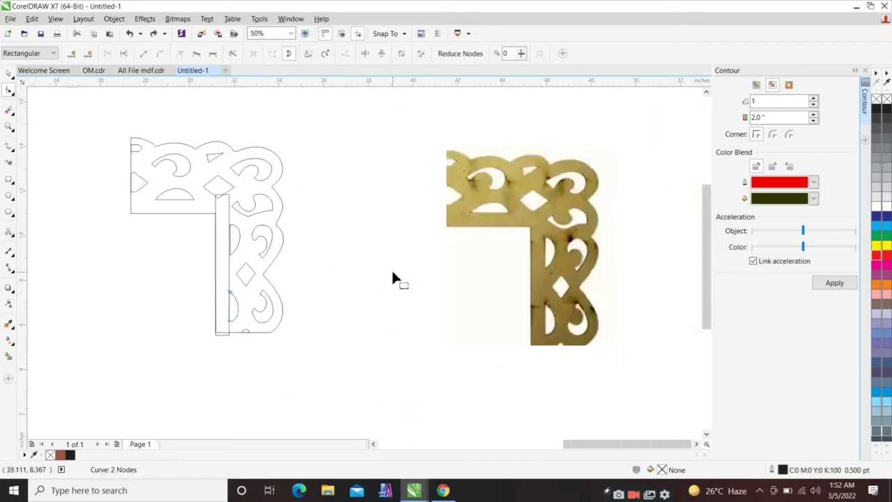
key(space)
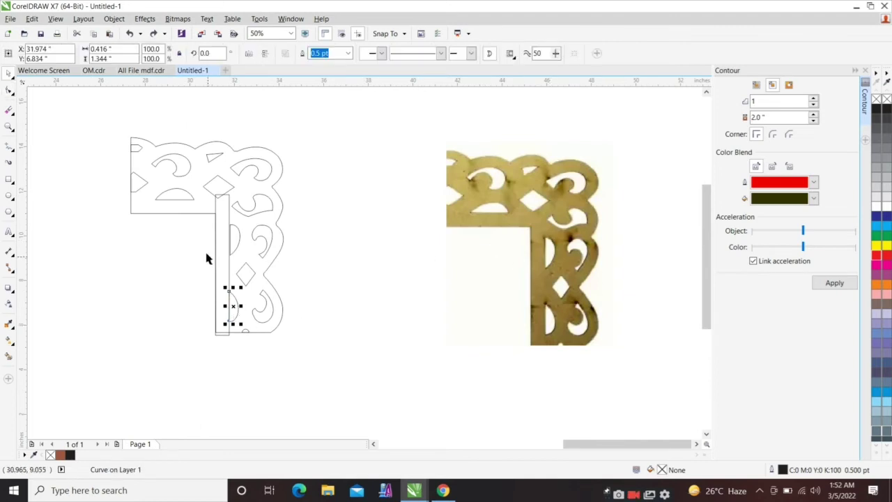
Select the half-round cutout on the horizontal side and place a copy of it in the empty area inside the frame
click(306, 251)
click(162, 201)
click(147, 221)
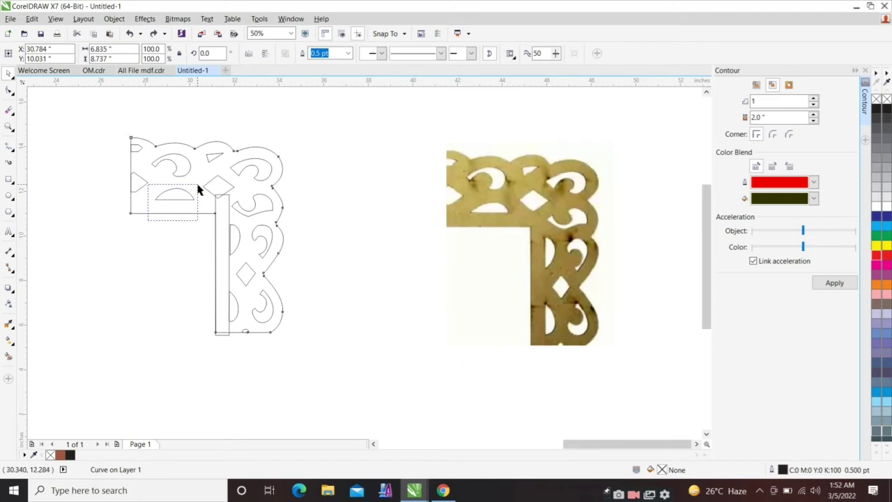
drag(198, 189, 185, 235)
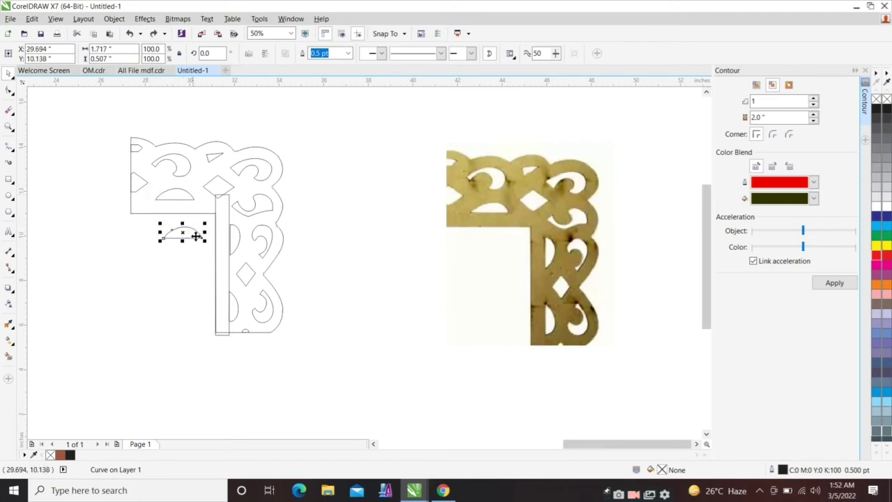
Rotate the copied half-round cutout to 270° so its flat side is vertical
scroll(197, 237, up, 2)
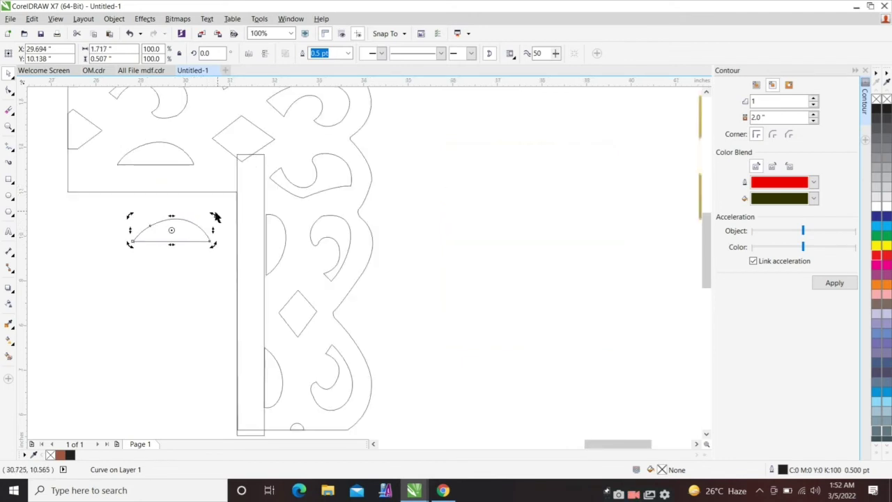
drag(215, 218, 179, 272)
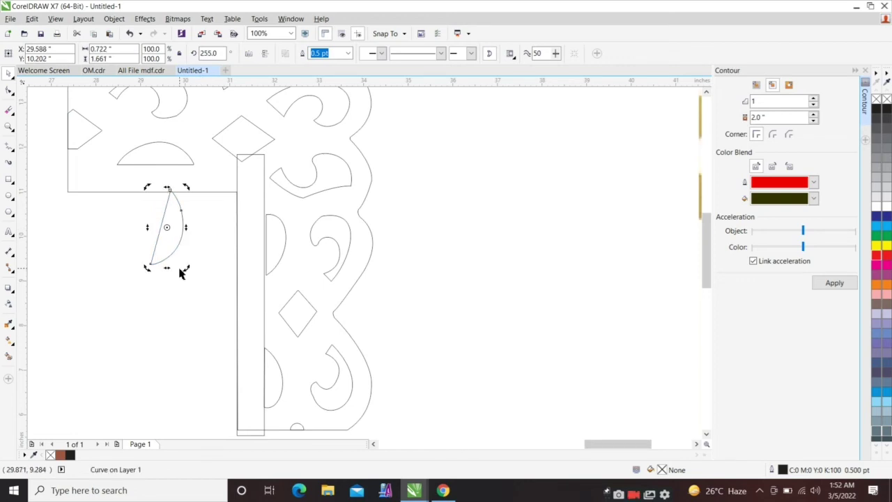
key(ctrl+z)
drag(215, 217, 176, 259)
click(285, 217)
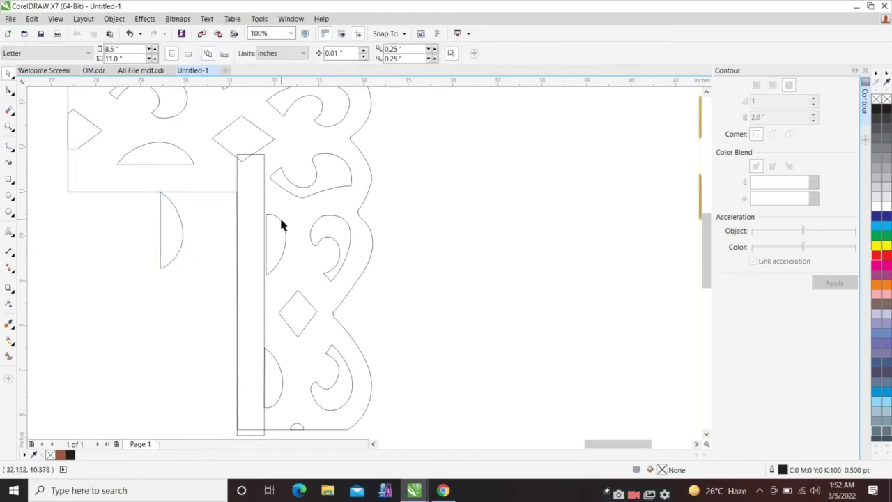
Try to replace the upper half-round cutout on the vertical side with the rotated copy
click(282, 222)
key(Delete)
click(174, 233)
drag(173, 233, 288, 233)
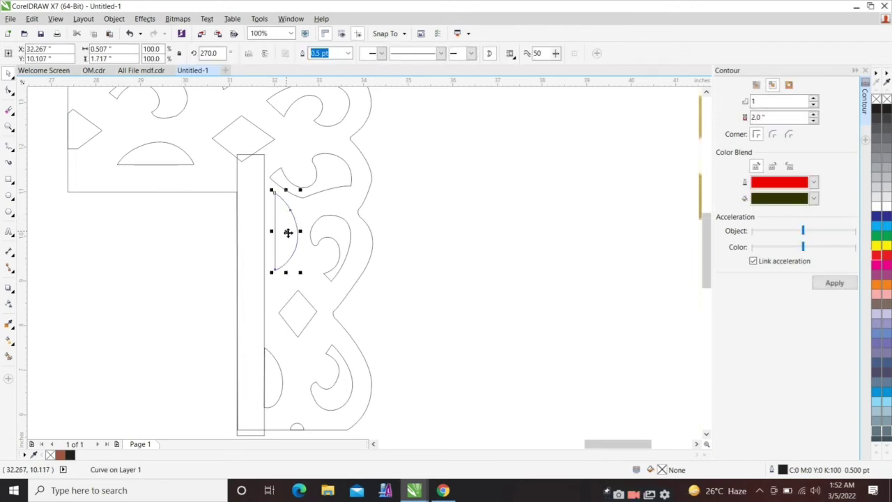
key(ctrl+z)
key(ctrl+z)
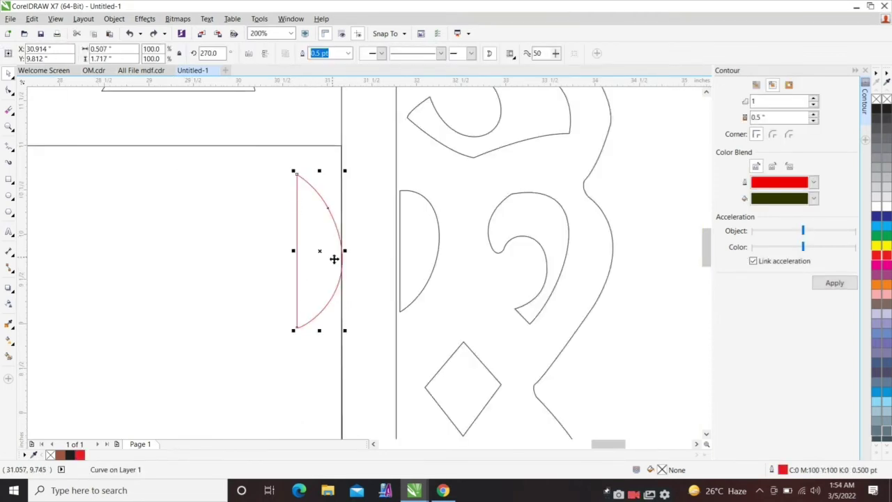
Align the red half-round copy's center horizontally with the upper cutout on the vertical side, and mirror the copy vertically
shift+click(408, 308)
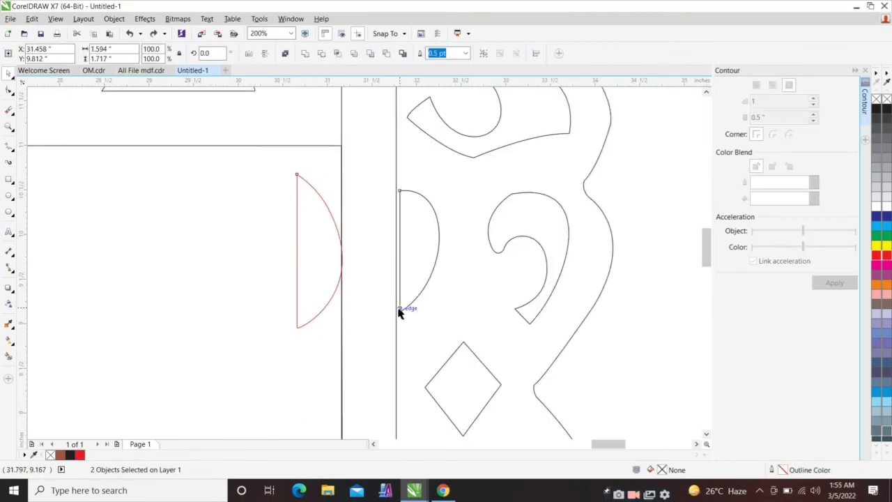
key(c)
click(430, 177)
click(412, 187)
click(264, 56)
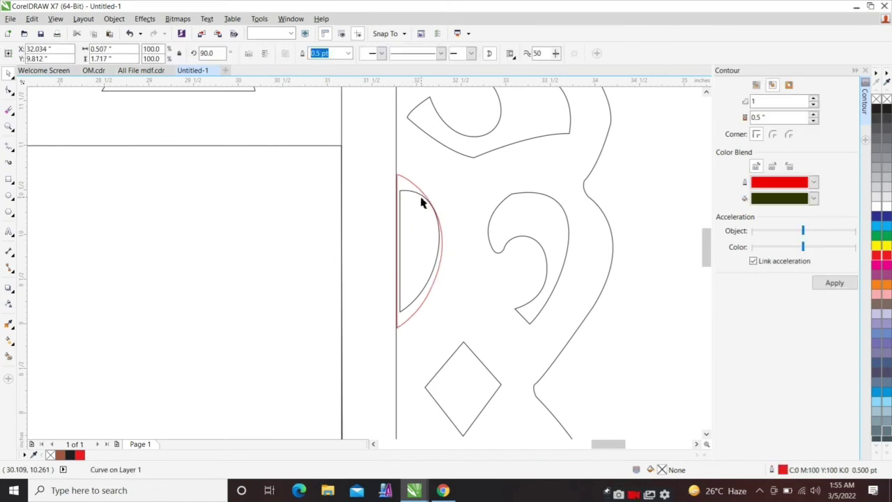
Shorten the red half-round slightly from its top end, and delete the original black cutout beneath it
key(Delete)
key(ctrl+z)
click(424, 294)
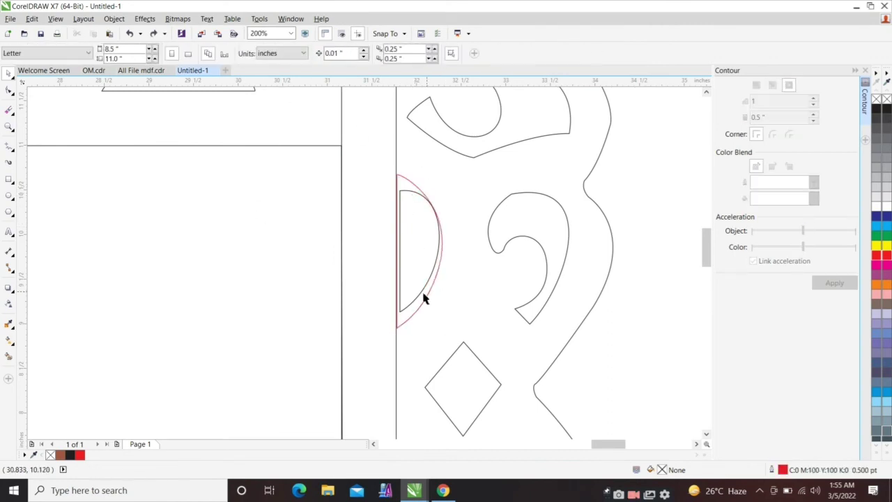
click(424, 289)
click(420, 168)
click(414, 185)
scroll(415, 188, up, 1)
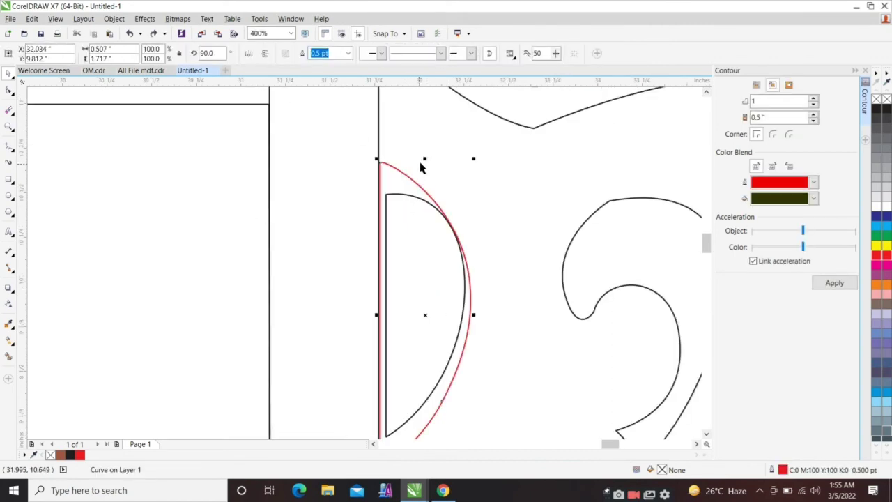
drag(425, 160, 426, 175)
click(441, 213)
key(Delete)
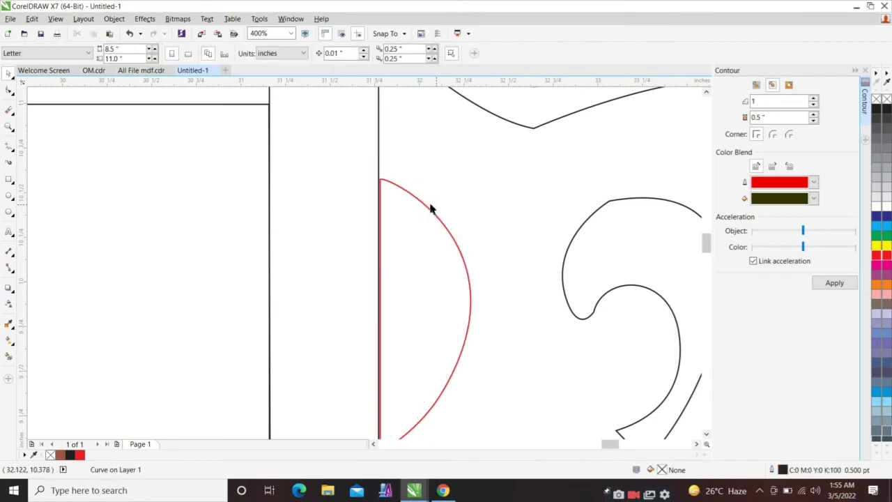
Copy the upper red half-round down to the lower cutout on the vertical side and mirror the copy vertically
click(413, 195)
scroll(369, 173, up, 3)
scroll(445, 233, down, 6)
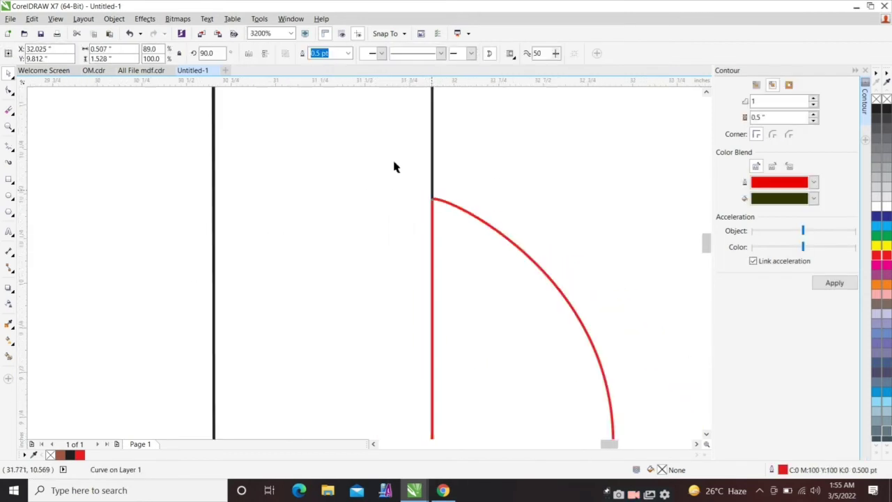
drag(405, 217, 405, 243)
right_click(404, 243)
click(265, 54)
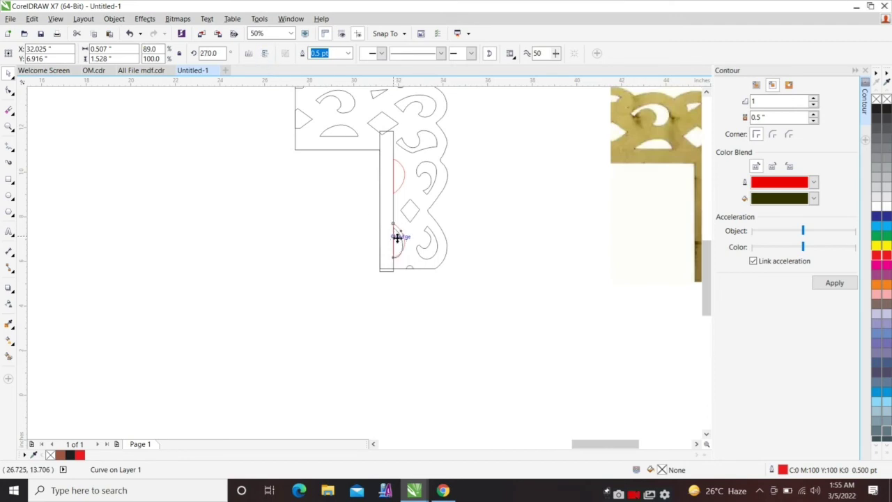
Align the red copy's center horizontally with the black half-round cutout at the lower end of the vertical side
scroll(397, 238, up, 2)
drag(287, 139, 444, 354)
key(c)
key(e)
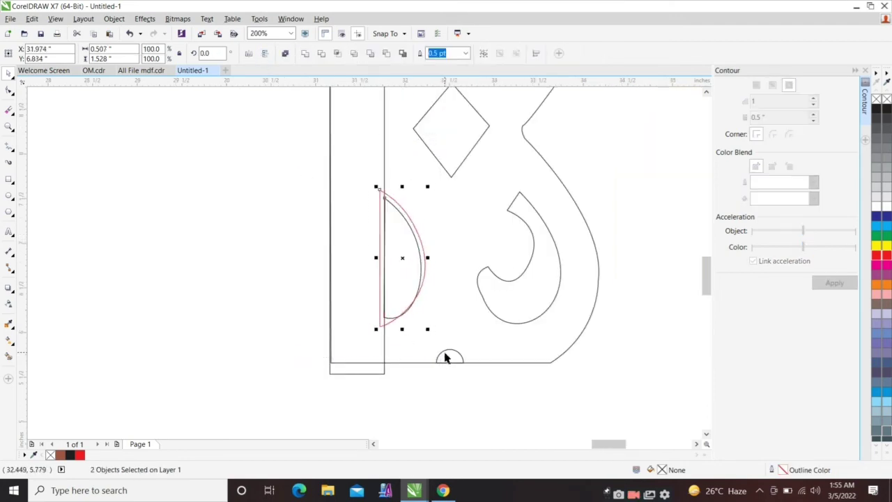
Move the red copy's flat side onto the narrow strip's right edge and delete the black cutout beneath it
click(452, 407)
click(389, 323)
scroll(387, 324, up, 2)
click(383, 289)
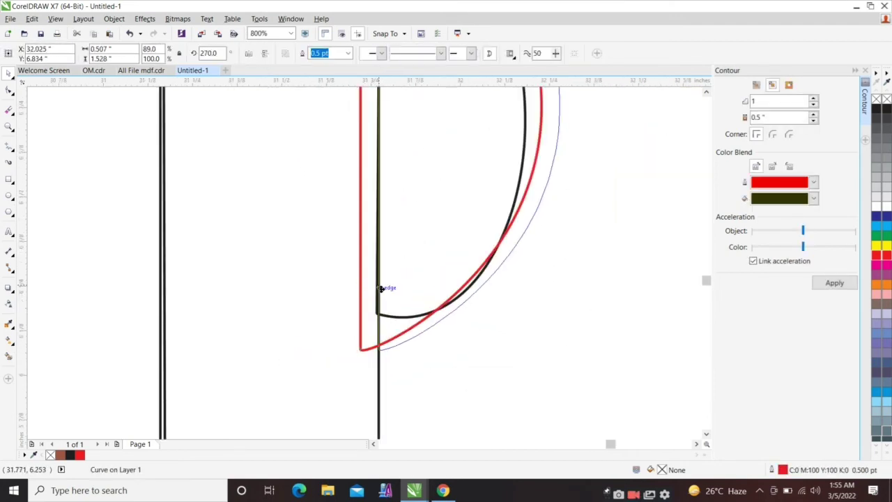
key(Delete)
scroll(382, 259, down, 2)
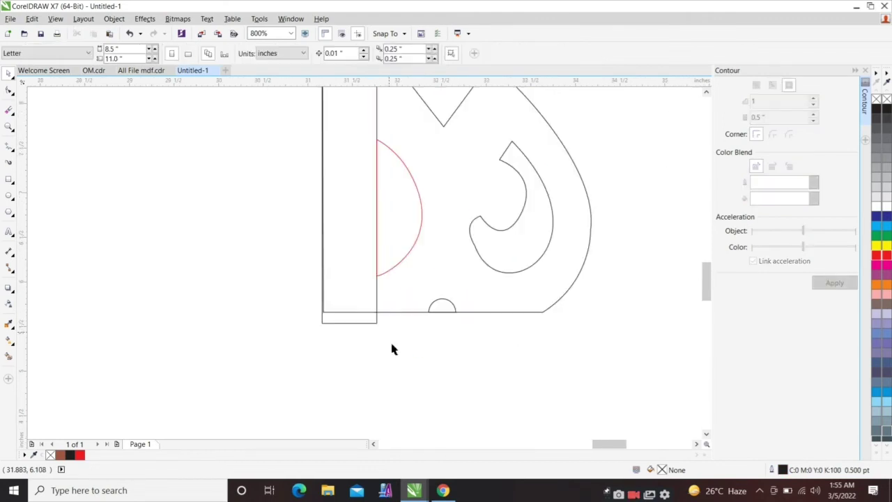
click(377, 323)
scroll(377, 329, down, 2)
key(Delete)
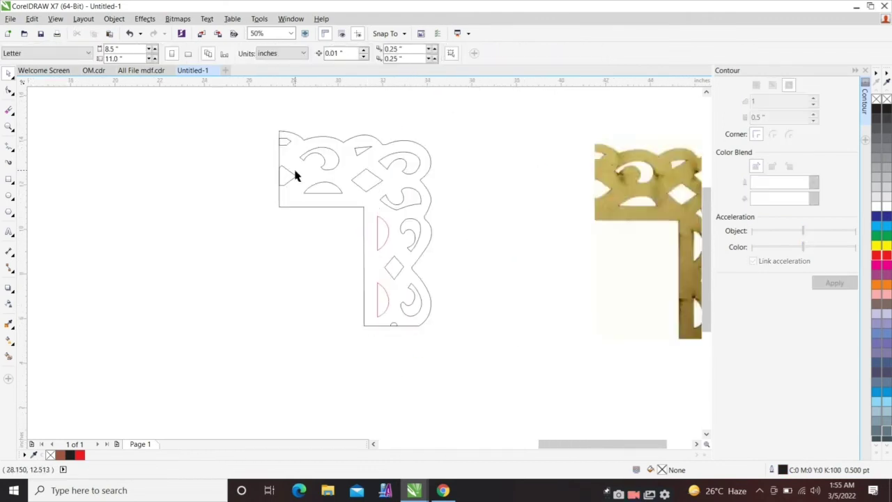
click(334, 211)
click(373, 203)
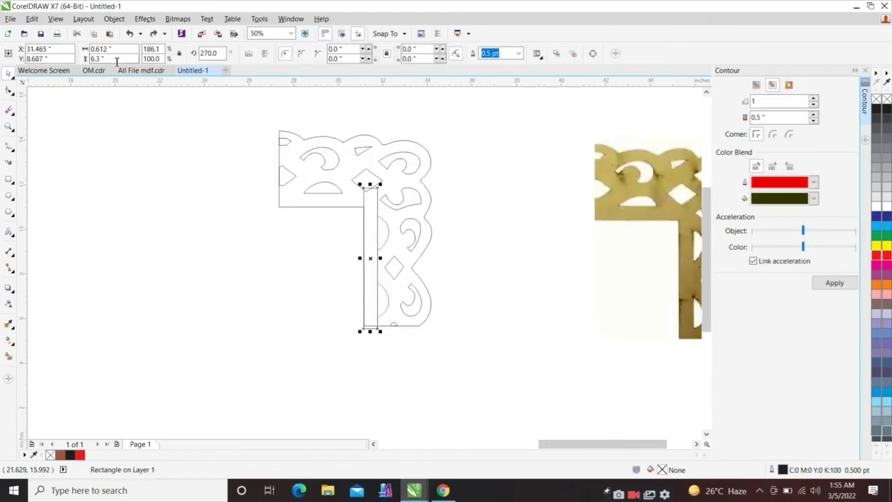
Move the narrow vertical strip off the frame quarter into the empty area to its lower left
click(324, 233)
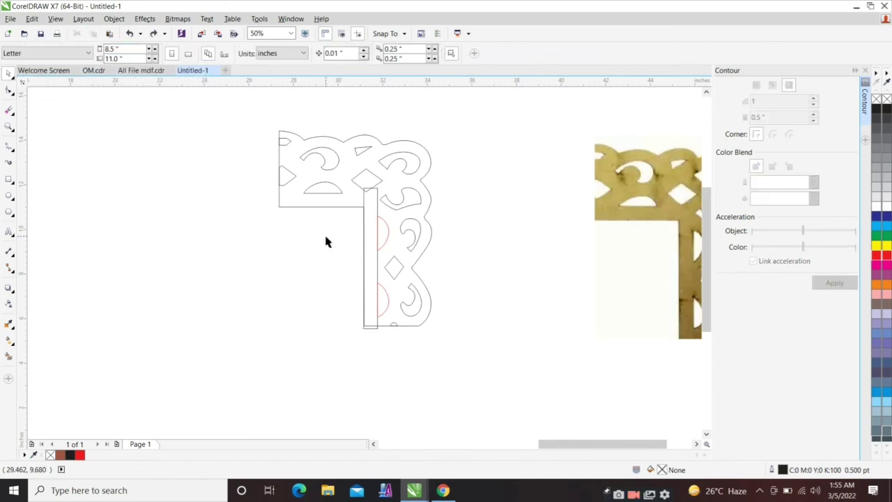
click(372, 198)
drag(373, 199, 213, 281)
Try a one-step inside contour with a 0.5 inch offset on the frame outline
click(299, 207)
double_click(775, 118)
text(V)
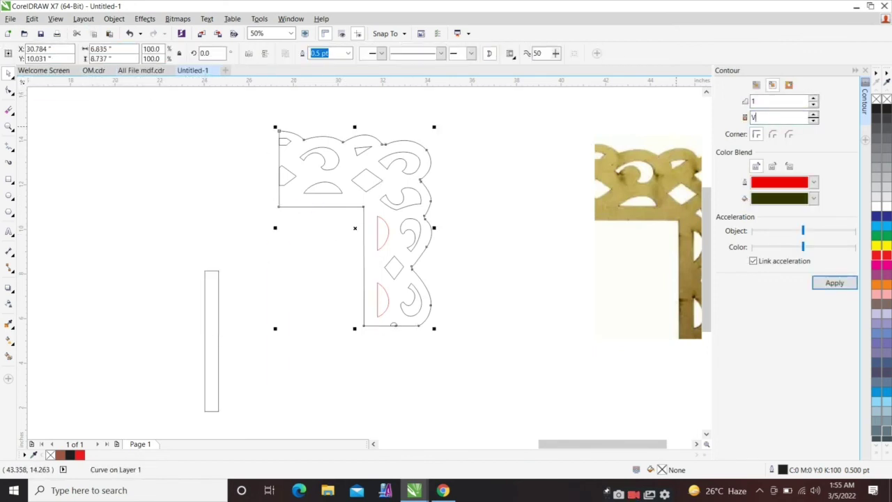
text(0.5)
key(Return)
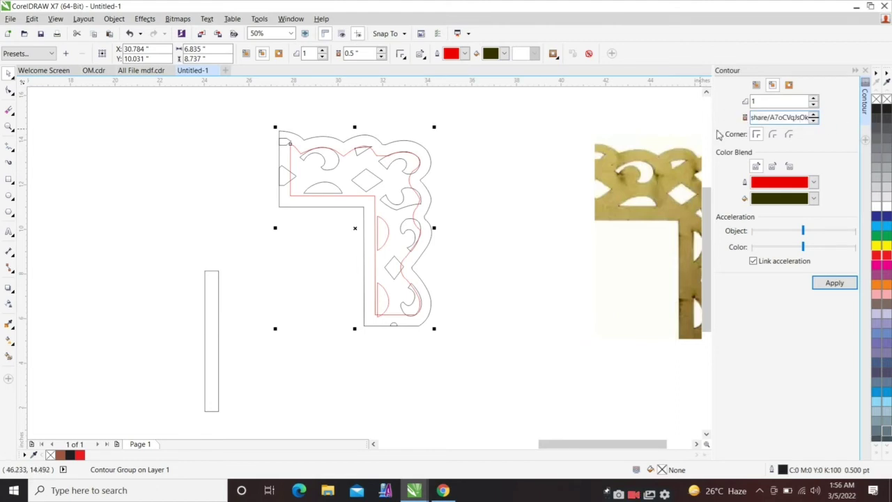
click(468, 149)
key(ctrl+z)
click(243, 127)
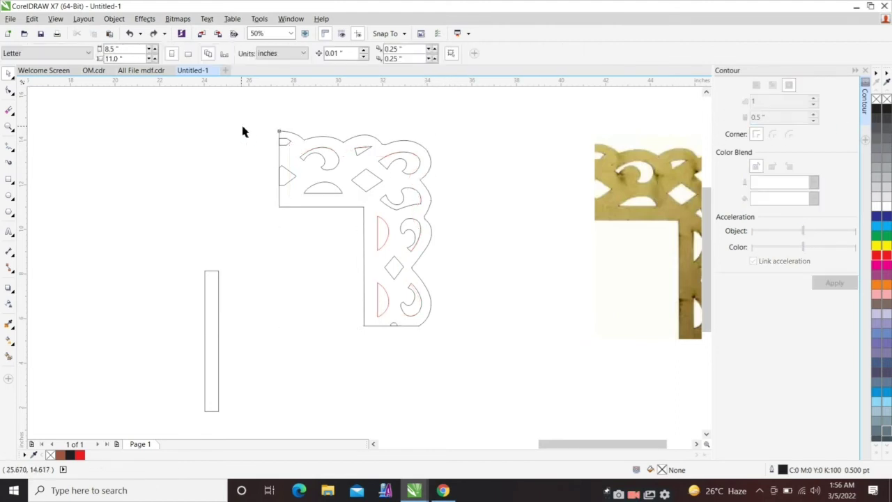
Apply a one-step inside contour to the frame outline, using the strip's 0.612 inch width as the offset
click(207, 284)
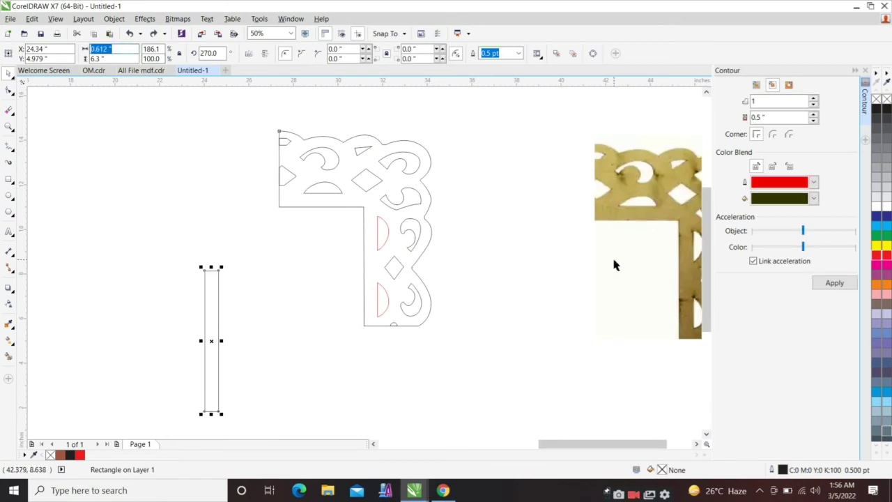
drag(769, 119, 730, 122)
key(Return)
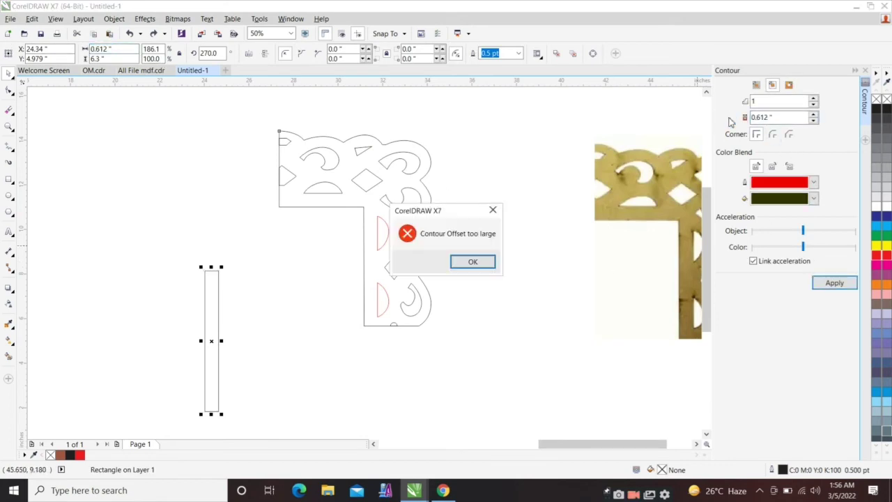
click(481, 261)
click(423, 231)
click(834, 282)
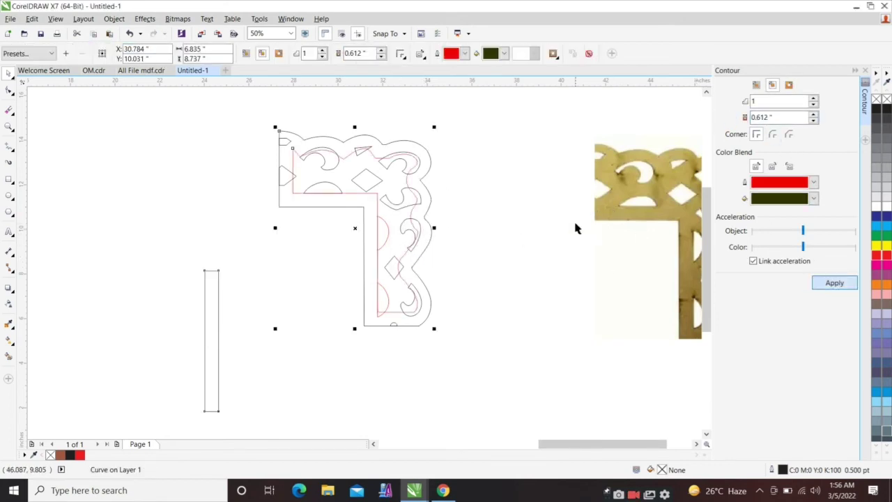
click(574, 220)
Break the red contour apart from the frame outline so it is a separate curve
scroll(316, 124, up, 1)
click(327, 189)
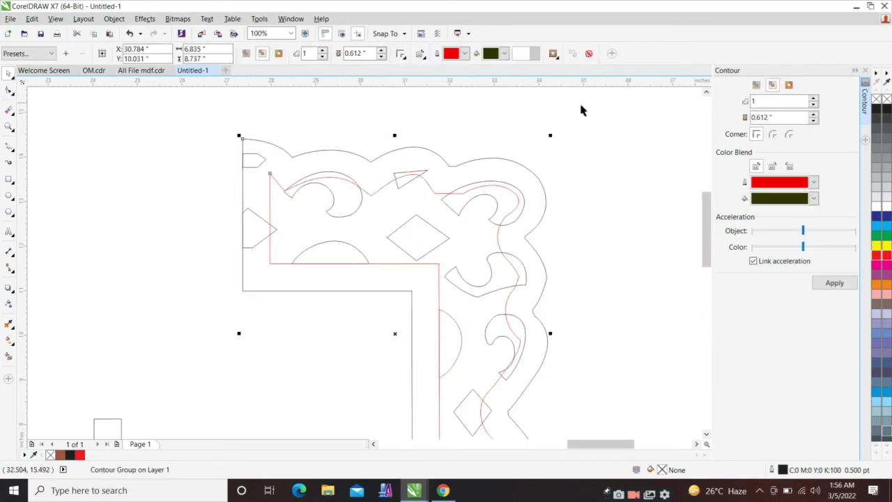
key(ctrl+k)
click(582, 109)
click(316, 186)
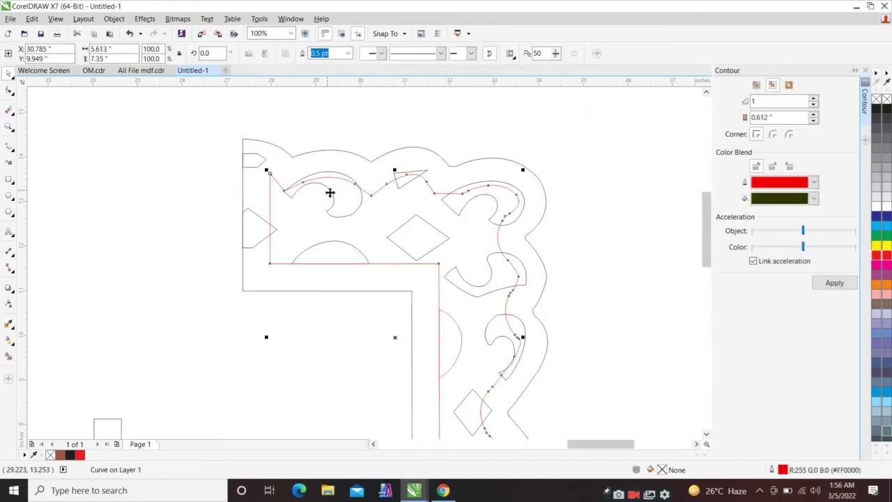
Move the first scroll and the small triangle cutout on the horizontal side down inside the red contour
click(331, 168)
click(332, 192)
scroll(329, 193, up, 1)
drag(336, 189, 335, 199)
mouse_move(469, 187)
mouse_down()
mouse_move(467, 212)
mouse_move(464, 202)
mouse_up()
scroll(453, 167, down, 1)
Move the upper corner scroll inward and narrow it to about 1.52 inches to fit inside the red contour
click(543, 187)
click(560, 190)
scroll(566, 184, up, 1)
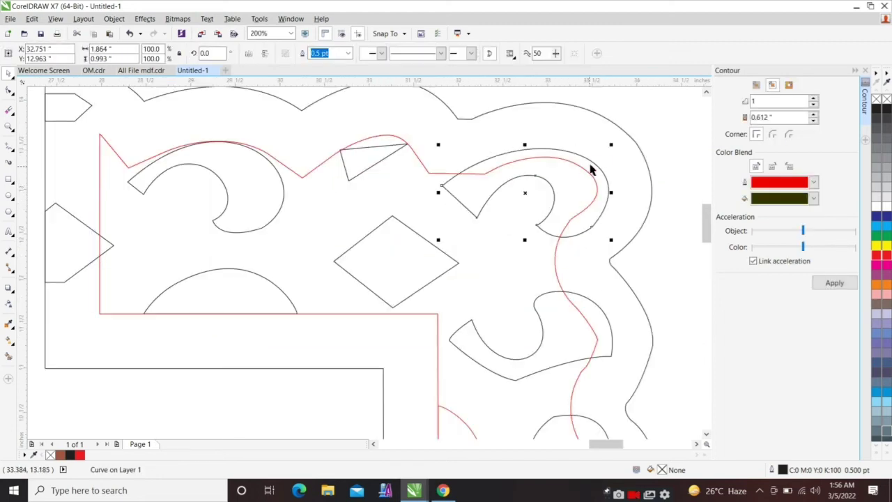
drag(590, 170, 575, 211)
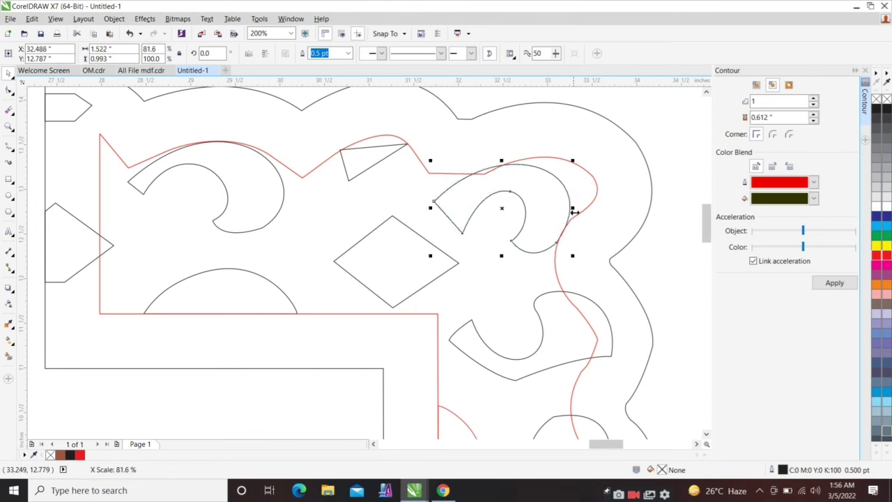
Narrow the lower corner scroll from its right side to about 1.54 inches wide
scroll(584, 295, down, 2)
click(596, 298)
scroll(596, 296, up, 4)
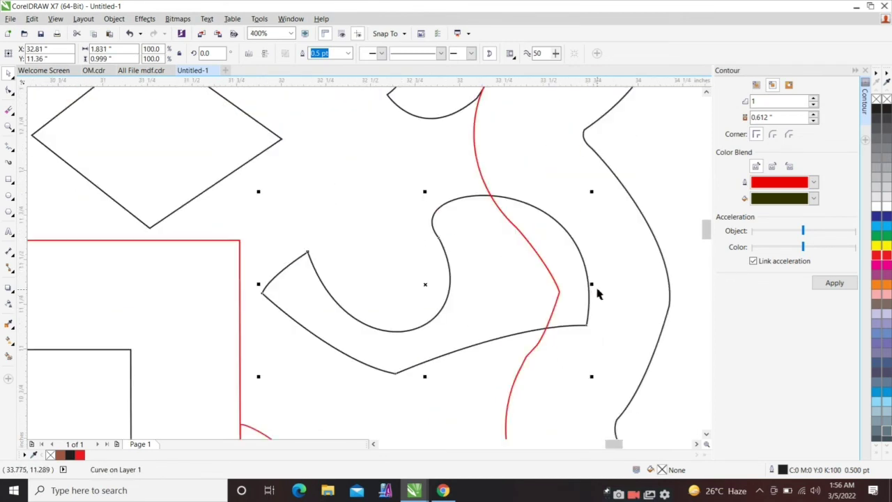
drag(595, 293, 544, 295)
scroll(502, 237, down, 5)
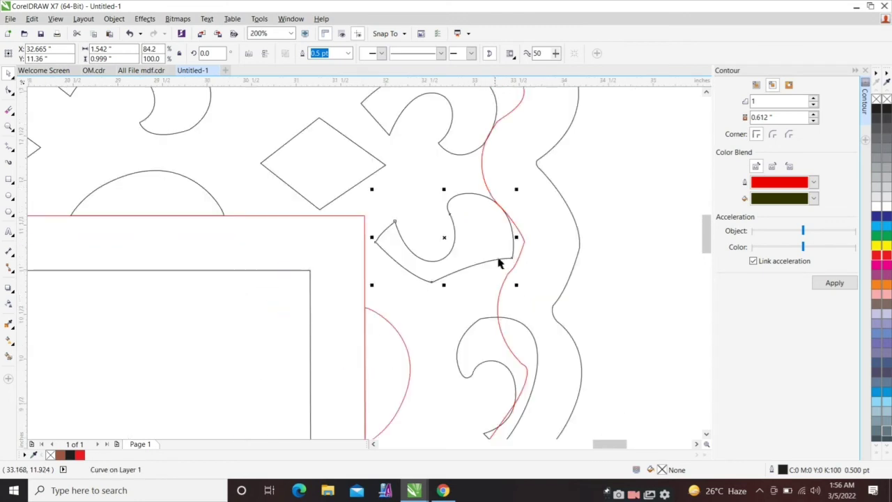
Move the upper scroll on the vertical side inward and shrink it to fit inside the red contour
click(527, 276)
click(500, 255)
scroll(532, 279, up, 2)
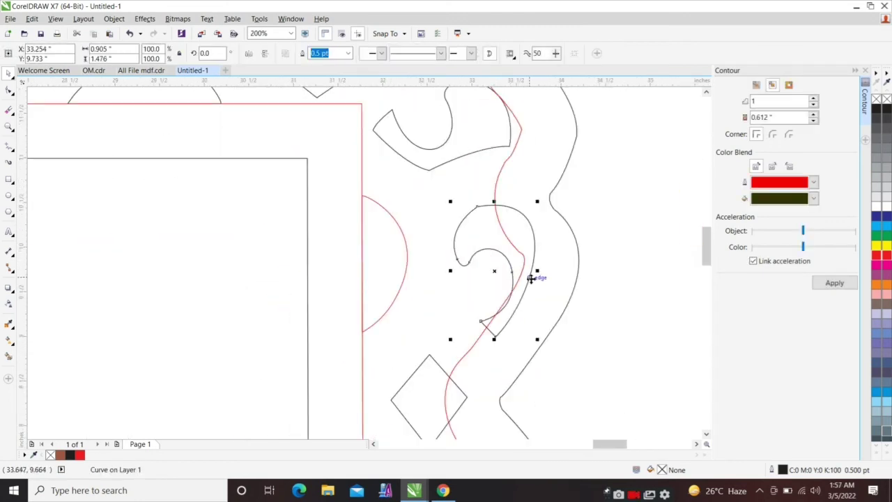
drag(521, 286, 502, 277)
drag(422, 272, 436, 271)
drag(473, 203, 493, 240)
Move the diamond on the vertical side left to fit between the red contour's two edges
scroll(493, 209, down, 2)
click(471, 258)
scroll(473, 264, up, 2)
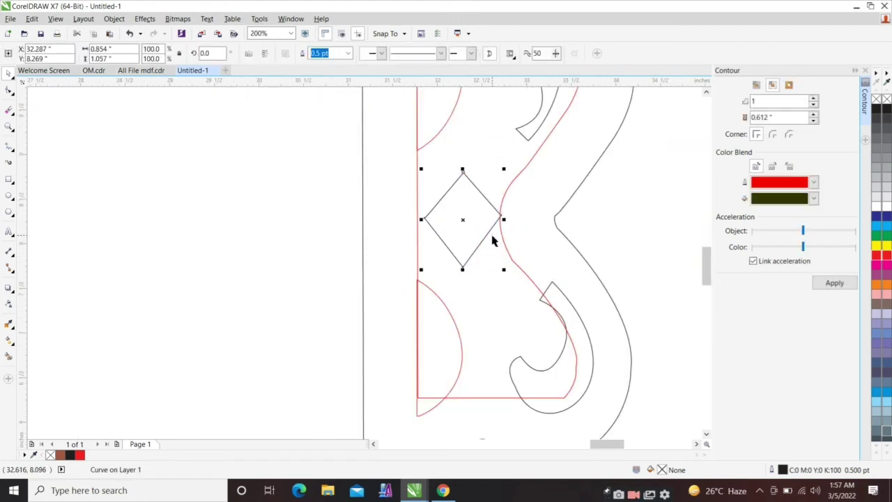
scroll(502, 221, up, 2)
scroll(512, 258, down, 3)
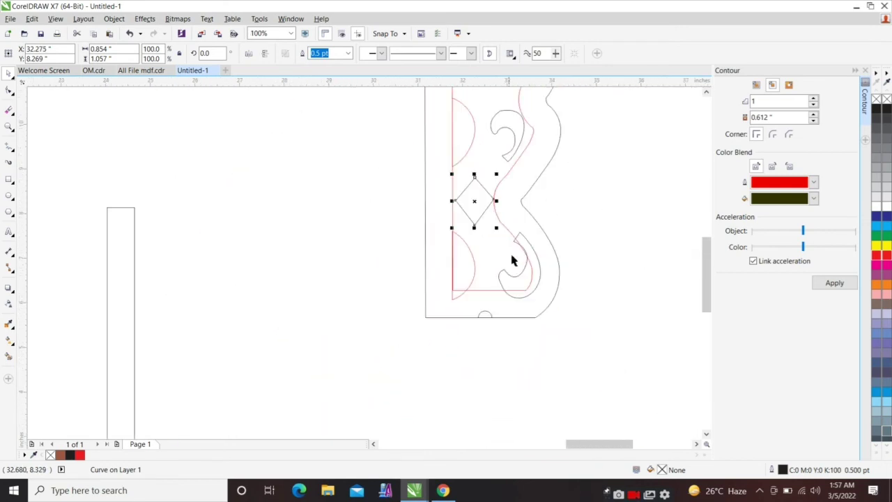
Move the lowest scroll inside the red contour and shrink it to about 0.92 by 1.24 inches
click(534, 296)
click(534, 296)
scroll(534, 293, up, 1)
drag(534, 290, 524, 274)
drag(487, 314, 494, 296)
scroll(535, 216, up, 1)
drag(436, 151, 437, 160)
scroll(512, 258, up, 1)
drag(531, 300, 524, 300)
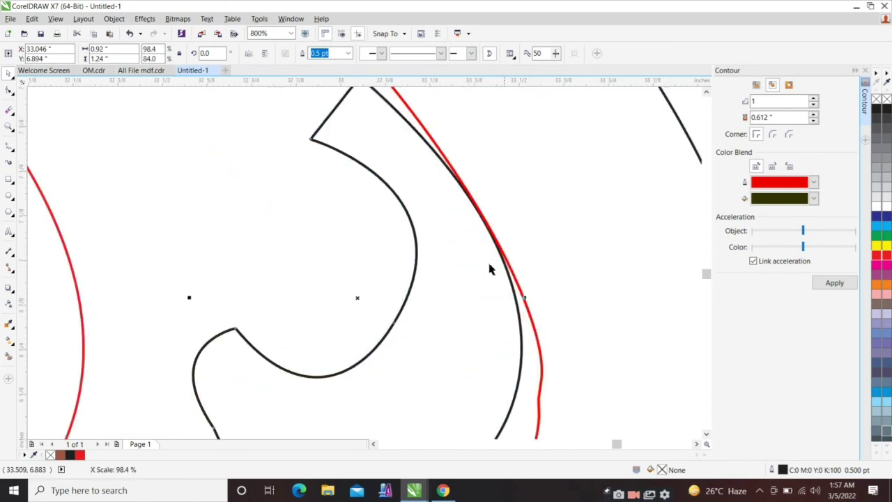
scroll(485, 248, down, 4)
click(539, 196)
click(499, 195)
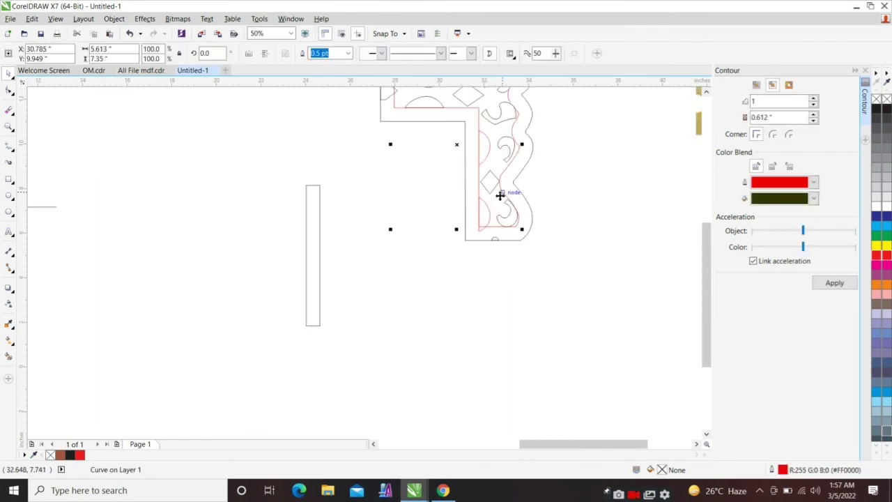
click(539, 204)
scroll(537, 199, down, 1)
drag(439, 212, 438, 215)
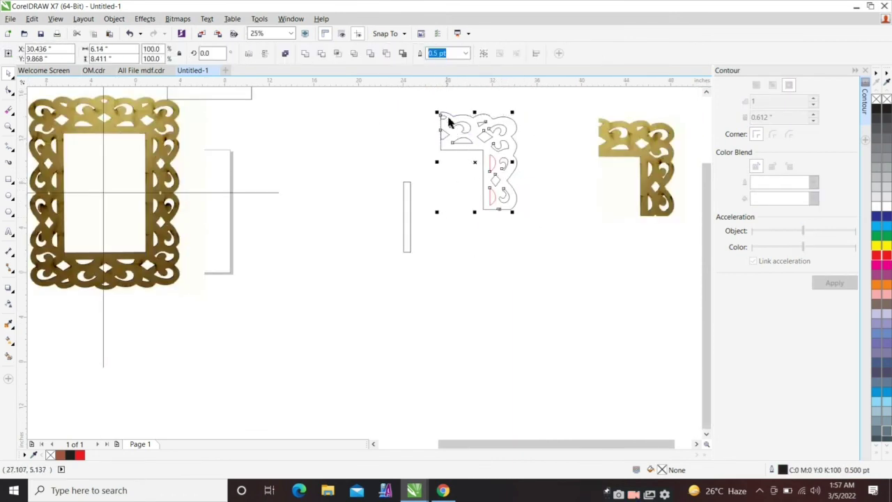
drag(434, 103, 528, 230)
scroll(454, 118, up, 1)
key(ctrl+z)
Move the small pointed cutout on the quarter's left edge down and align its top with the red contour's top
click(443, 113)
scroll(442, 114, up, 1)
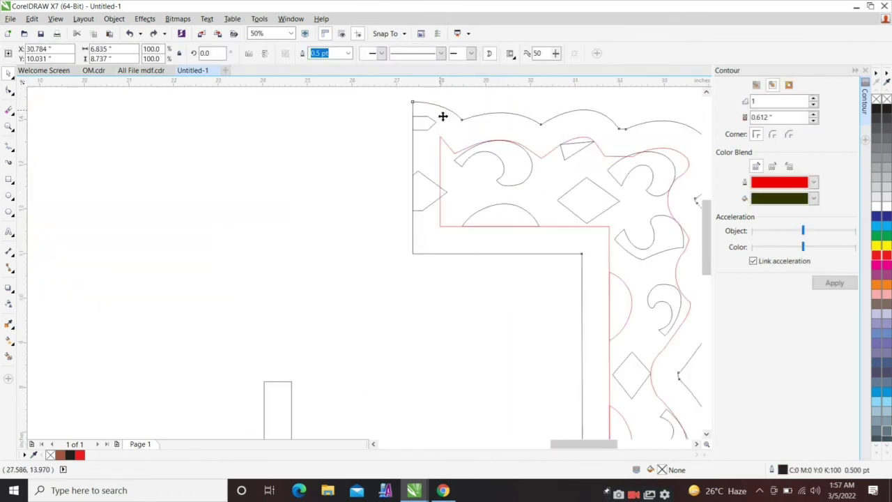
click(430, 127)
drag(431, 125, 442, 144)
shift+click(448, 145)
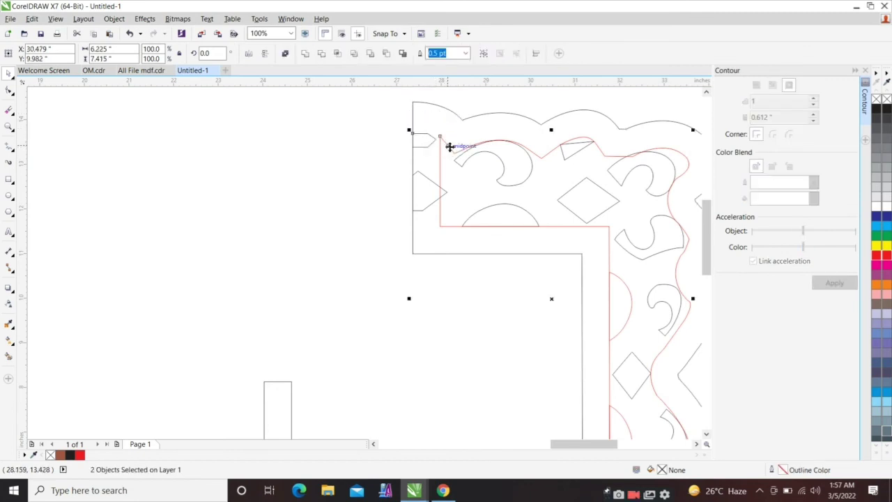
key(t)
key(Escape)
Delete the red guide contour and the narrow strip set aside from the frame
click(442, 139)
key(Delete)
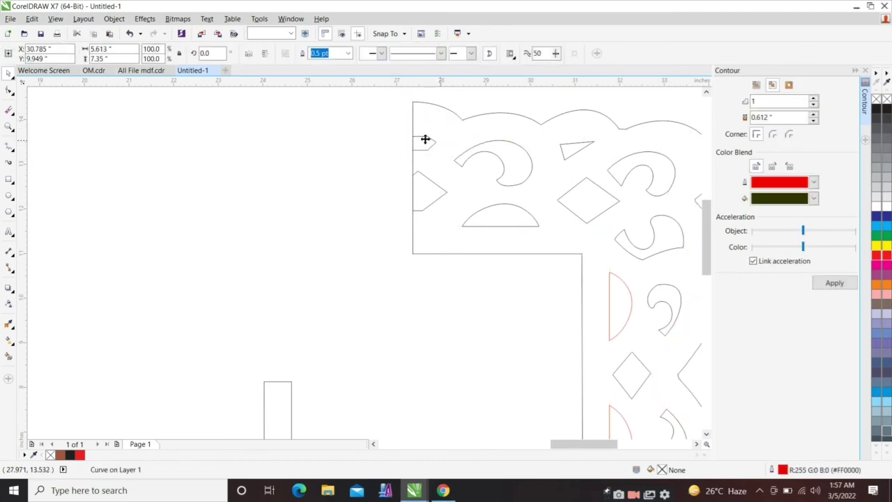
scroll(408, 122, down, 1)
drag(391, 102, 538, 235)
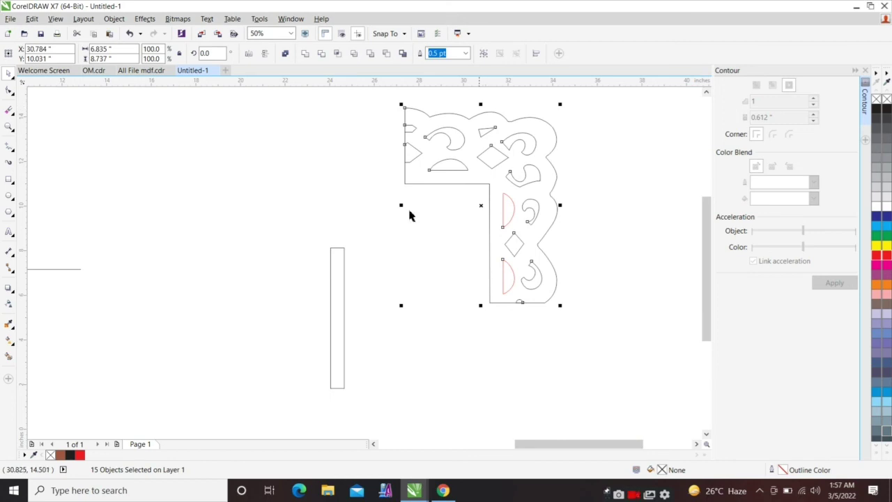
click(344, 257)
key(Delete)
Select the whole frame quarter and mirror a copy downward across its bottom edge
drag(398, 102, 633, 349)
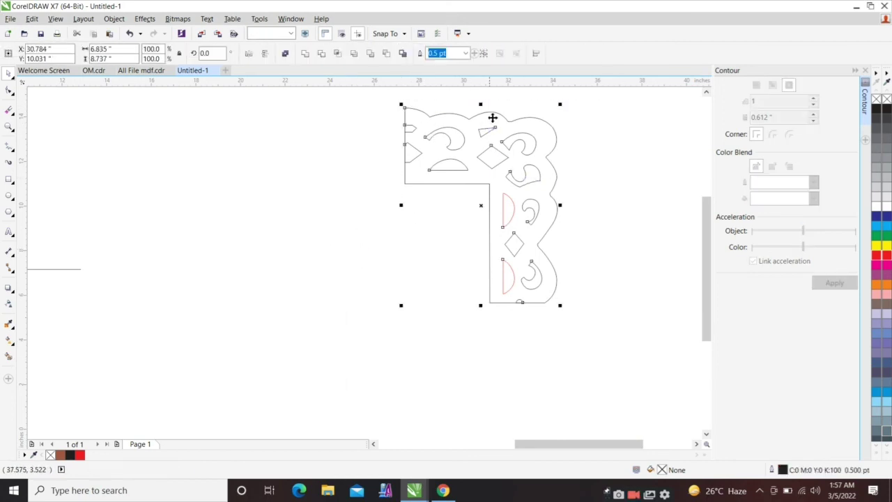
drag(496, 309, 497, 324)
scroll(442, 187, down, 1)
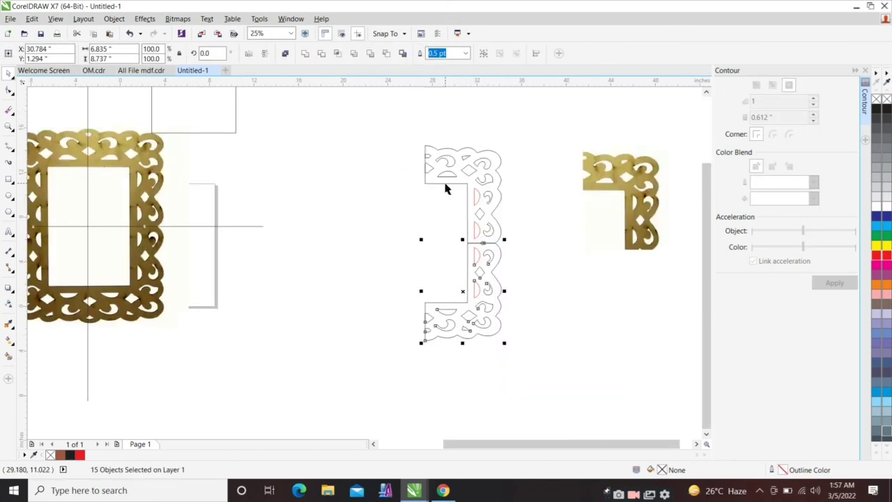
key(shift+F2)
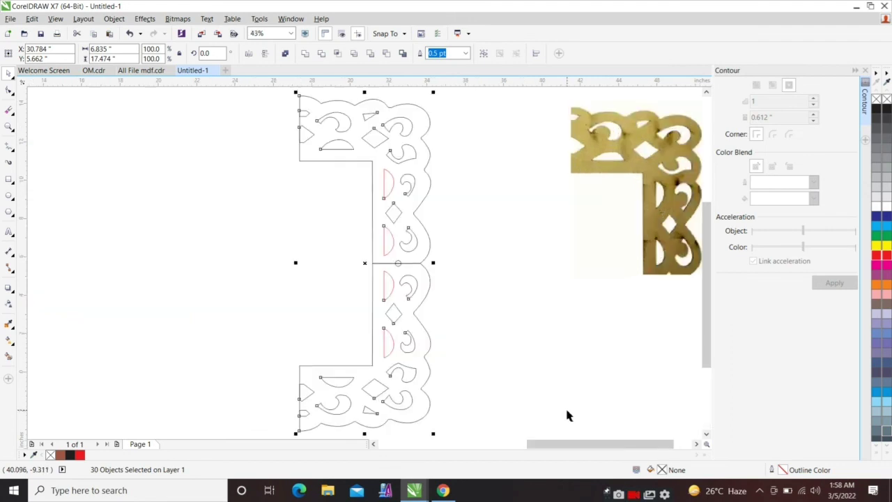
Weld the upper and lower frame outlines into a single shape
click(451, 199)
click(428, 244)
scroll(417, 272, up, 2)
shift+click(413, 256)
shift+click(393, 113)
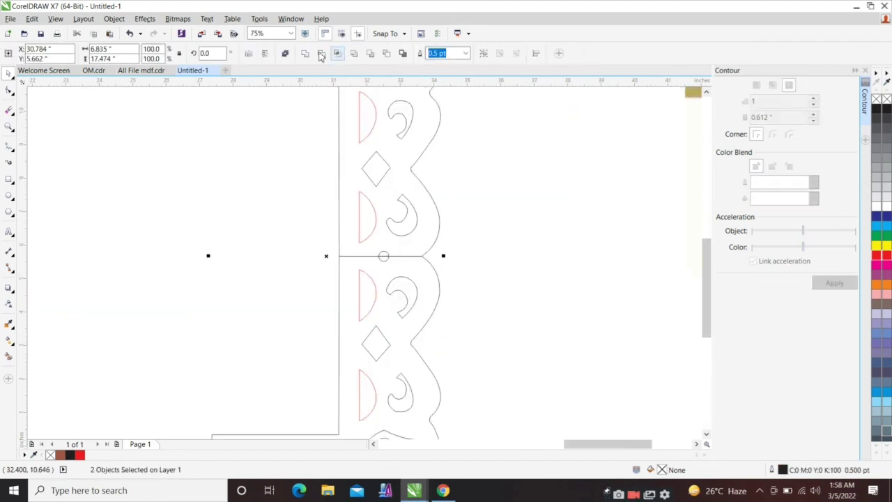
click(455, 212)
Weld the two halves of the small circular cutout on the frame's right side into one circle
click(421, 253)
drag(333, 239, 430, 290)
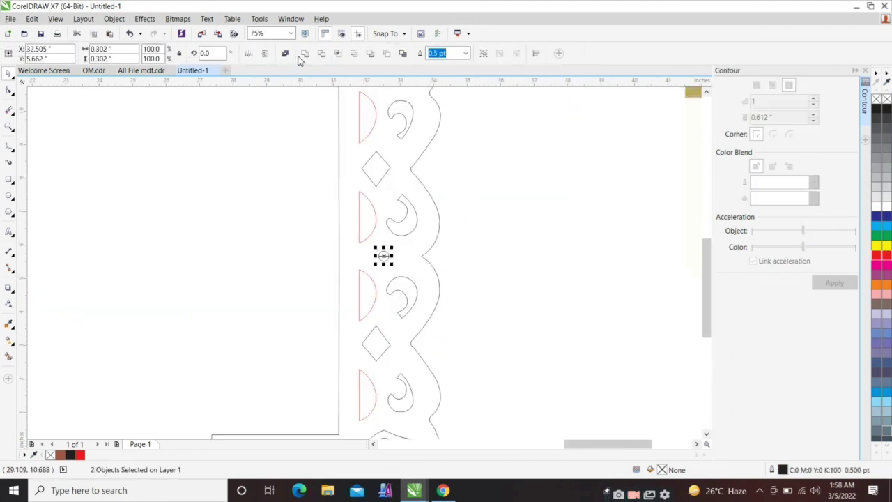
click(304, 55)
click(479, 280)
Select the whole right half of the frame and mirror a copy leftward across its inner vertical edge
scroll(433, 225, down, 1)
drag(469, 122, 269, 412)
drag(440, 241, 314, 210)
click(313, 207)
Weld the left and right half outlines into one continuous frame outline
click(319, 149)
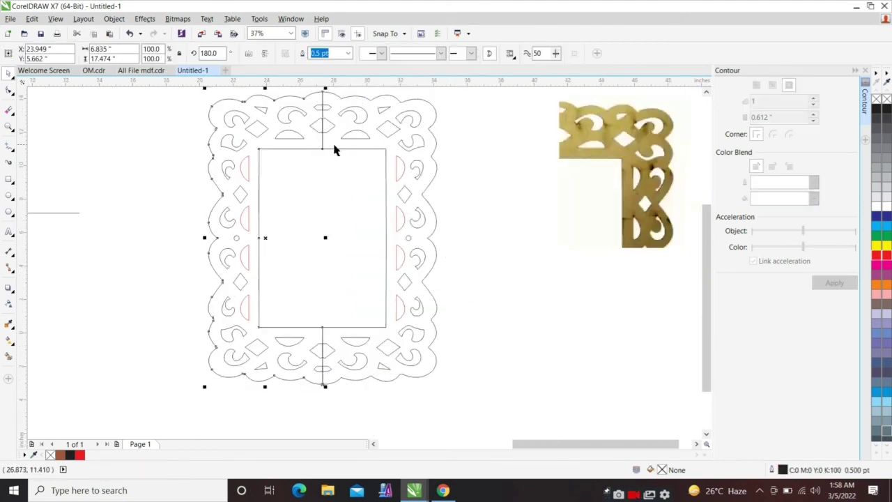
shift+click(335, 148)
click(306, 54)
click(338, 180)
Weld the split cutout halves along the frame's vertical centre line, at both the upper and lower borders
scroll(338, 185, down, 1)
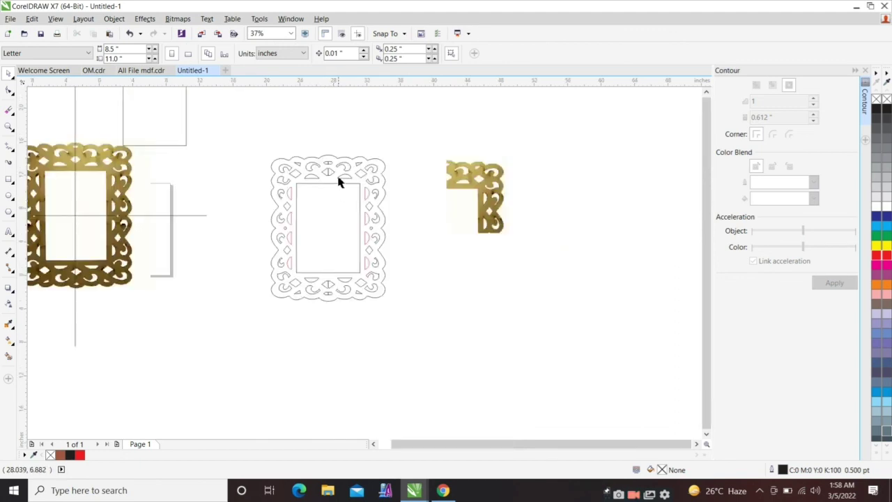
scroll(339, 179, up, 1)
drag(290, 151, 329, 324)
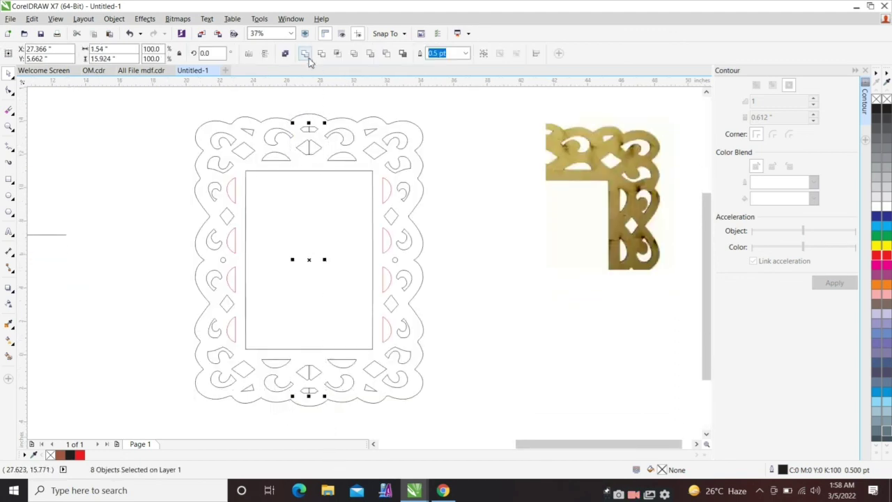
click(454, 146)
Delete the notch node at the top of the upper border's central diamond cutout to flatten its tip
scroll(312, 148, up, 3)
double_click(310, 131)
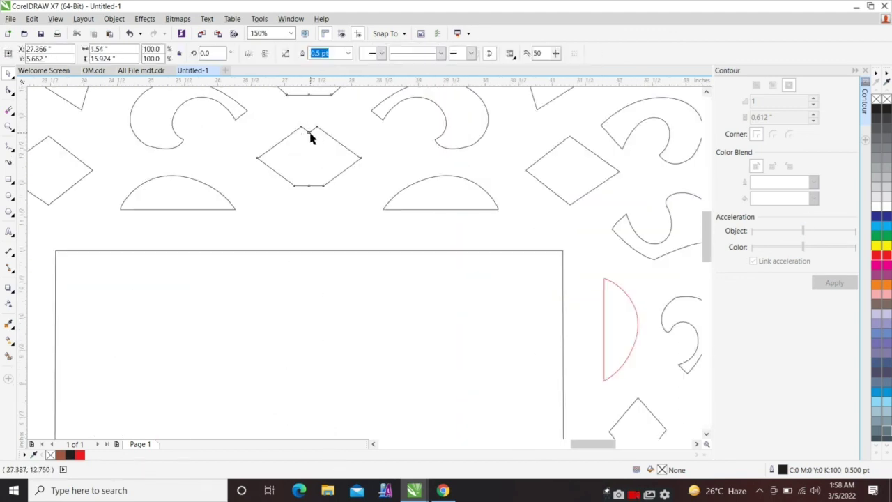
scroll(310, 131, up, 2)
key(Delete)
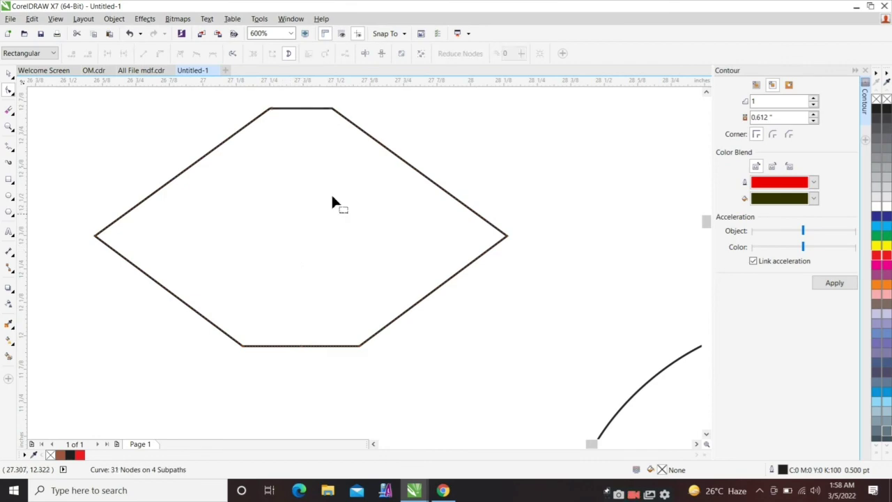
Delete the notch node at the bottom of the lower border's central diamond cutout to flatten its tip
scroll(333, 201, down, 5)
scroll(352, 345, down, 2)
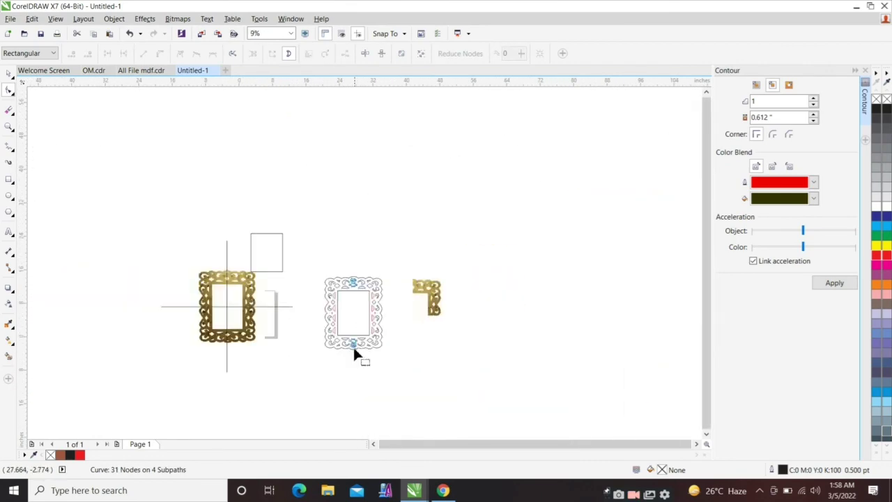
scroll(351, 327, up, 5)
drag(345, 346, 356, 357)
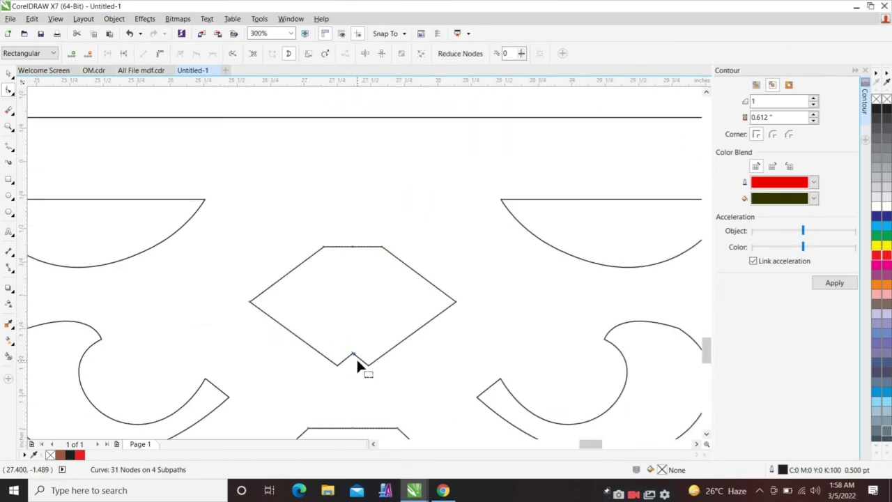
key(Delete)
Combine all the frame's outlines and cutouts into one curve, with a black fill and a red outline
scroll(347, 288, down, 2)
scroll(345, 286, down, 2)
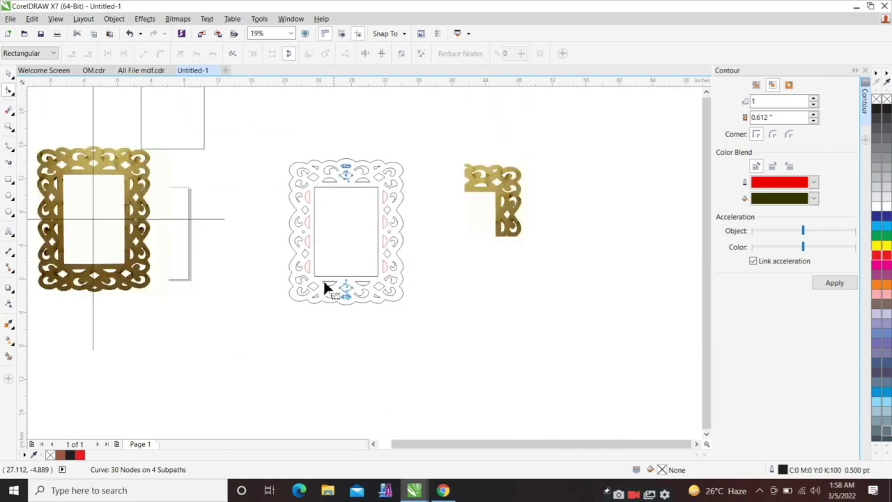
key(space)
drag(433, 379, 266, 129)
click(286, 53)
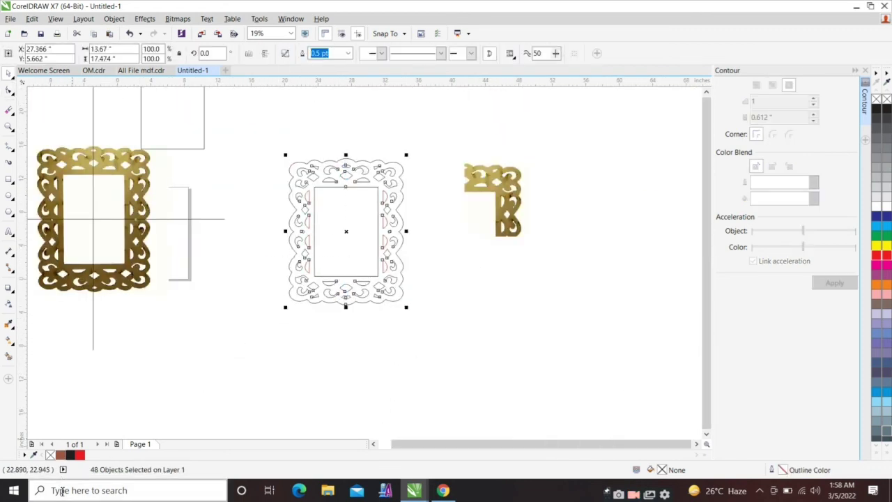
click(70, 455)
click(330, 233)
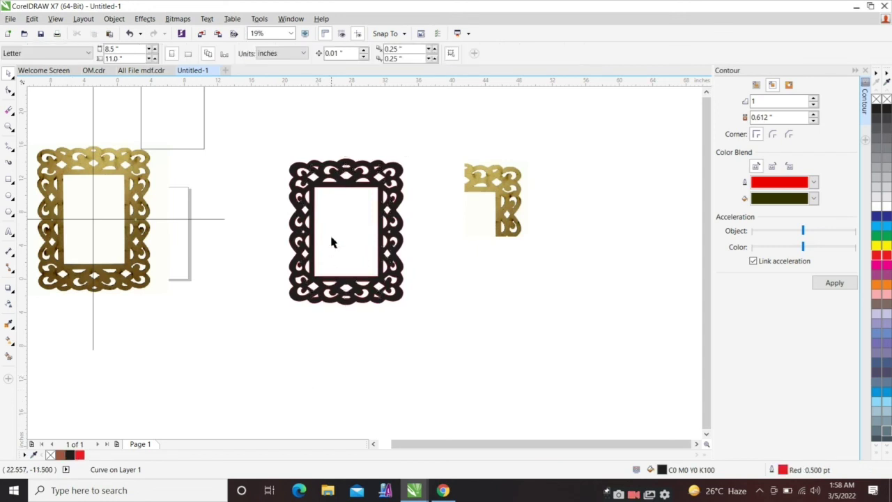
Examine the filled frame and its cutouts up close, and check the whole design in a full-screen preview
click(300, 203)
scroll(300, 204, up, 3)
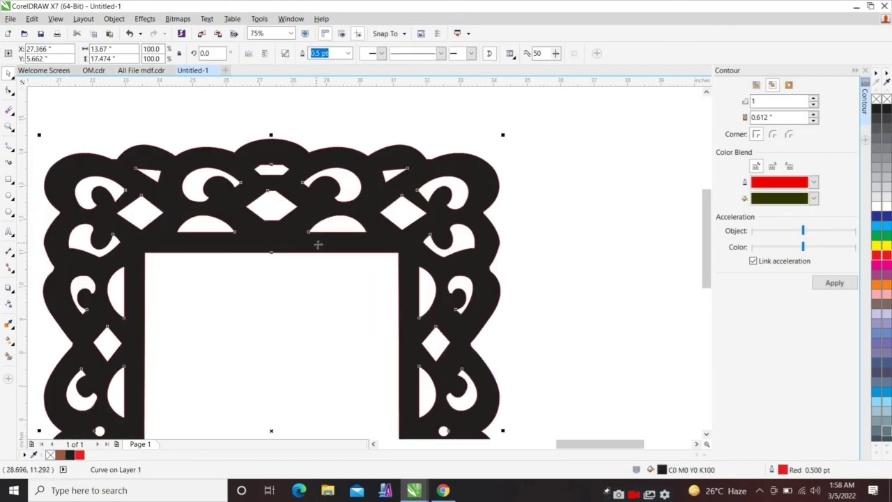
scroll(318, 244, down, 2)
scroll(304, 207, up, 2)
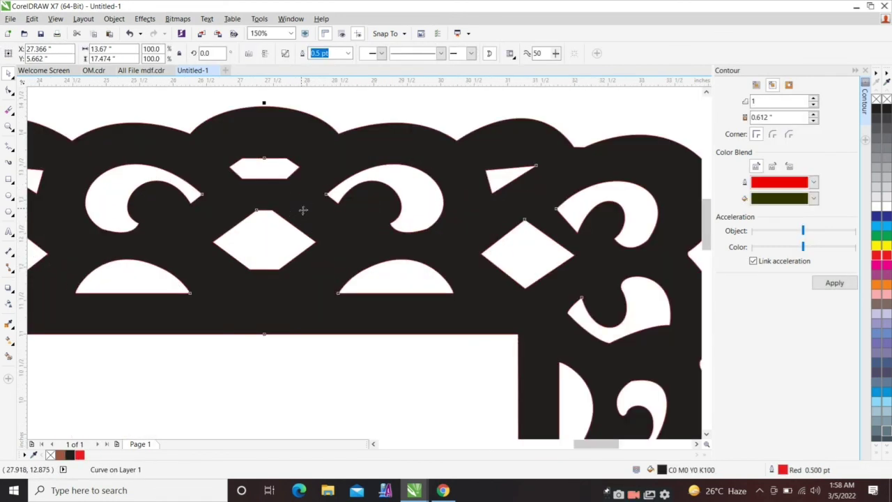
scroll(305, 207, down, 1)
scroll(321, 160, down, 1)
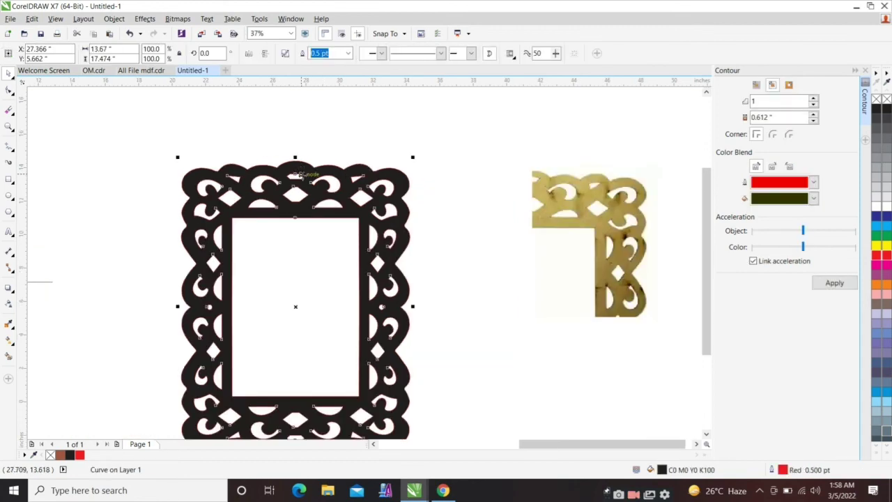
scroll(295, 187, up, 1)
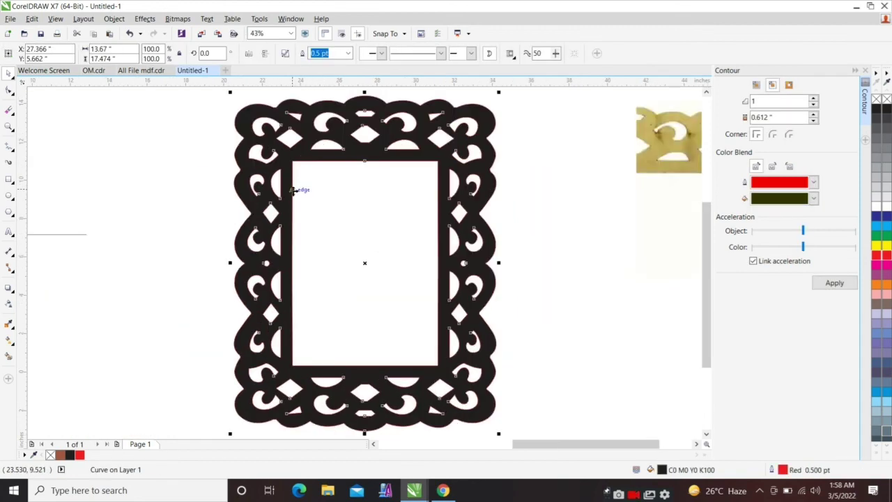
key(F9)
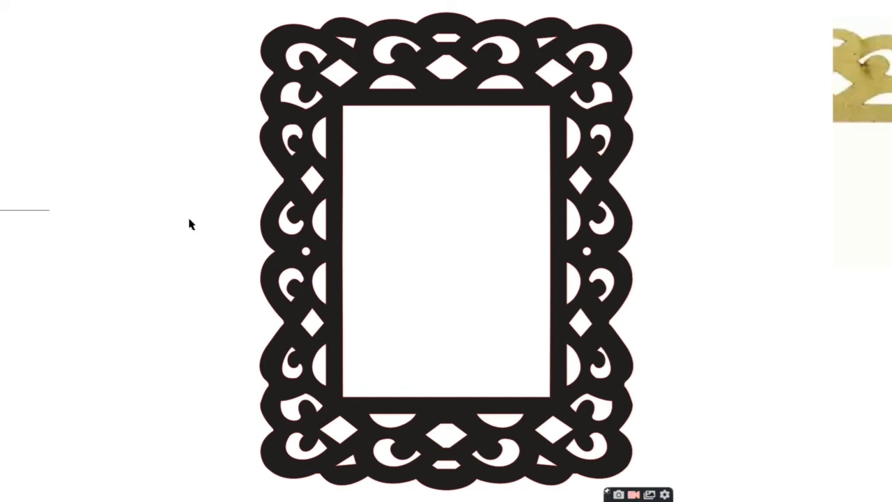
key(F9)
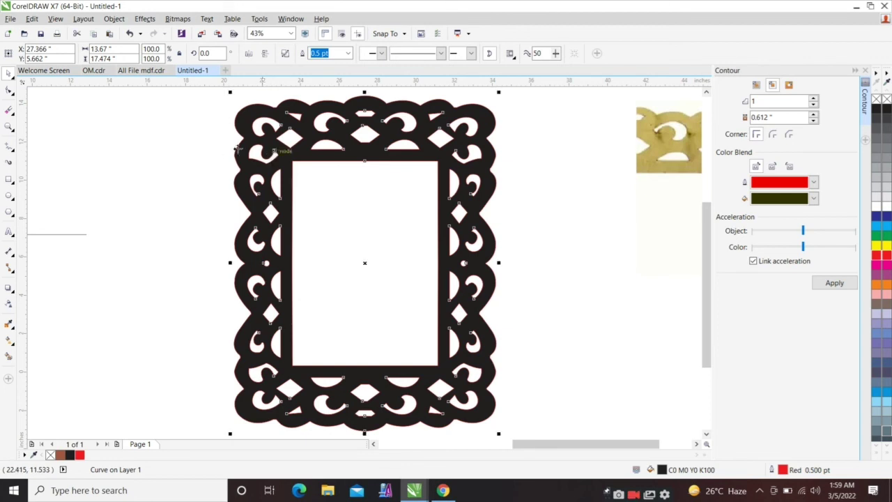
click(215, 162)
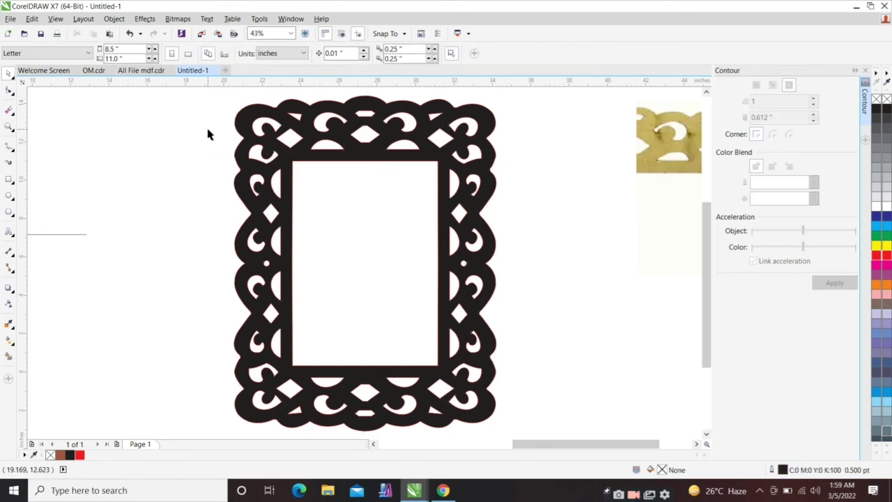